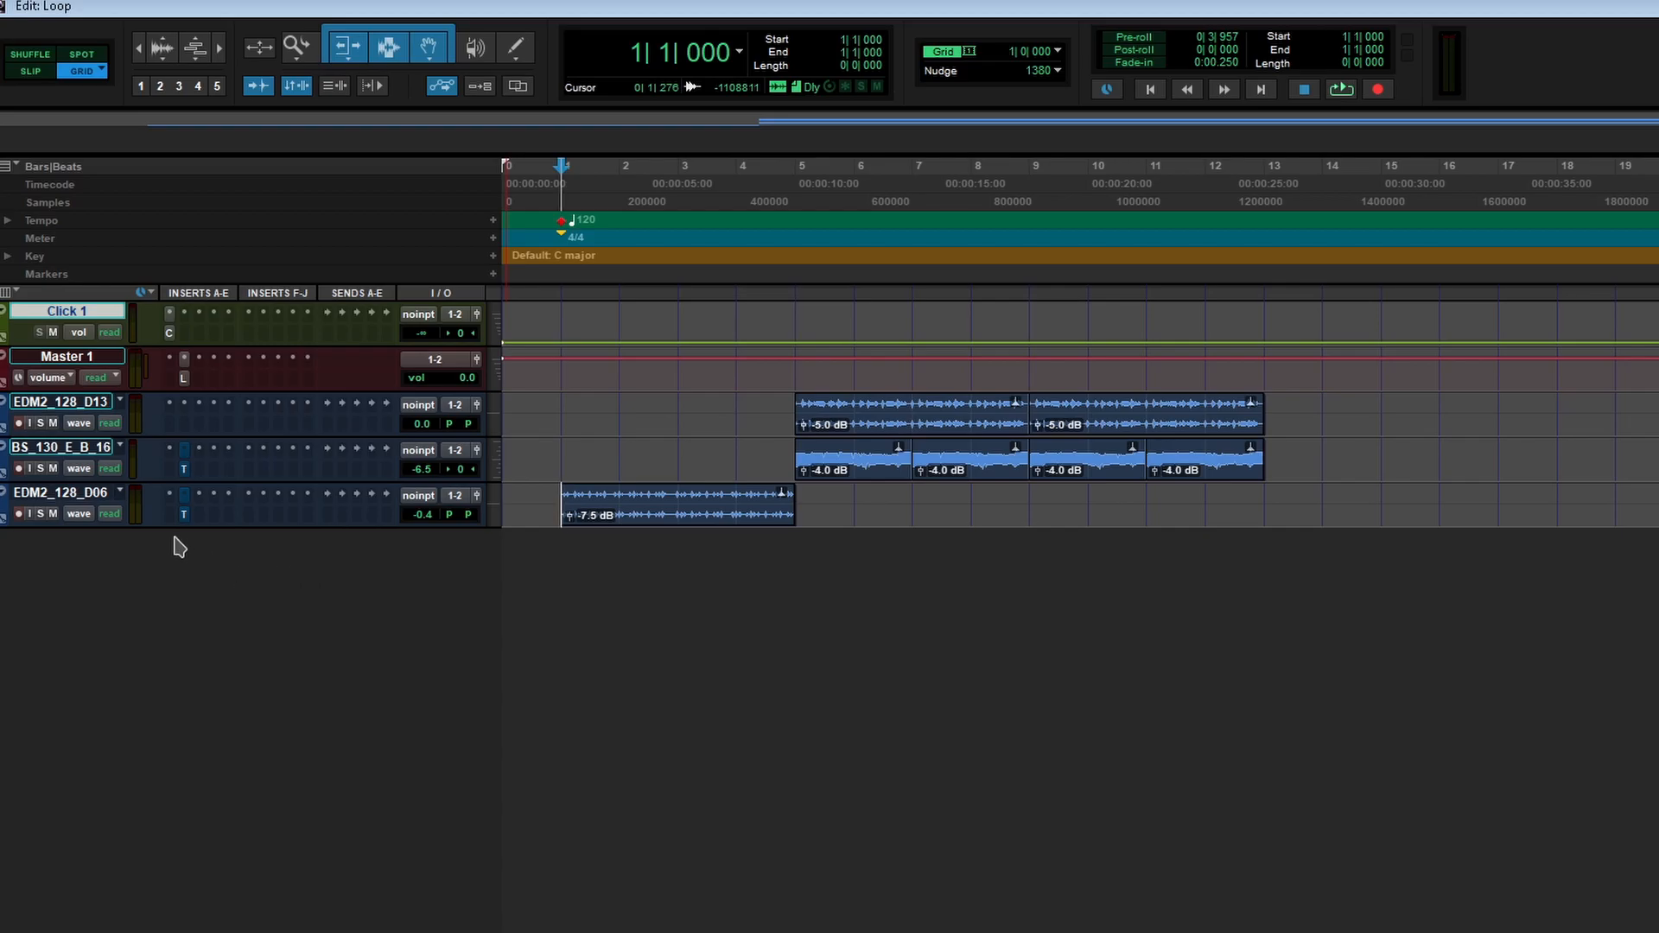
# - Start playback, make the bottom EDM2 track taller and zoom in on its clip
pyautogui.click(185, 379)
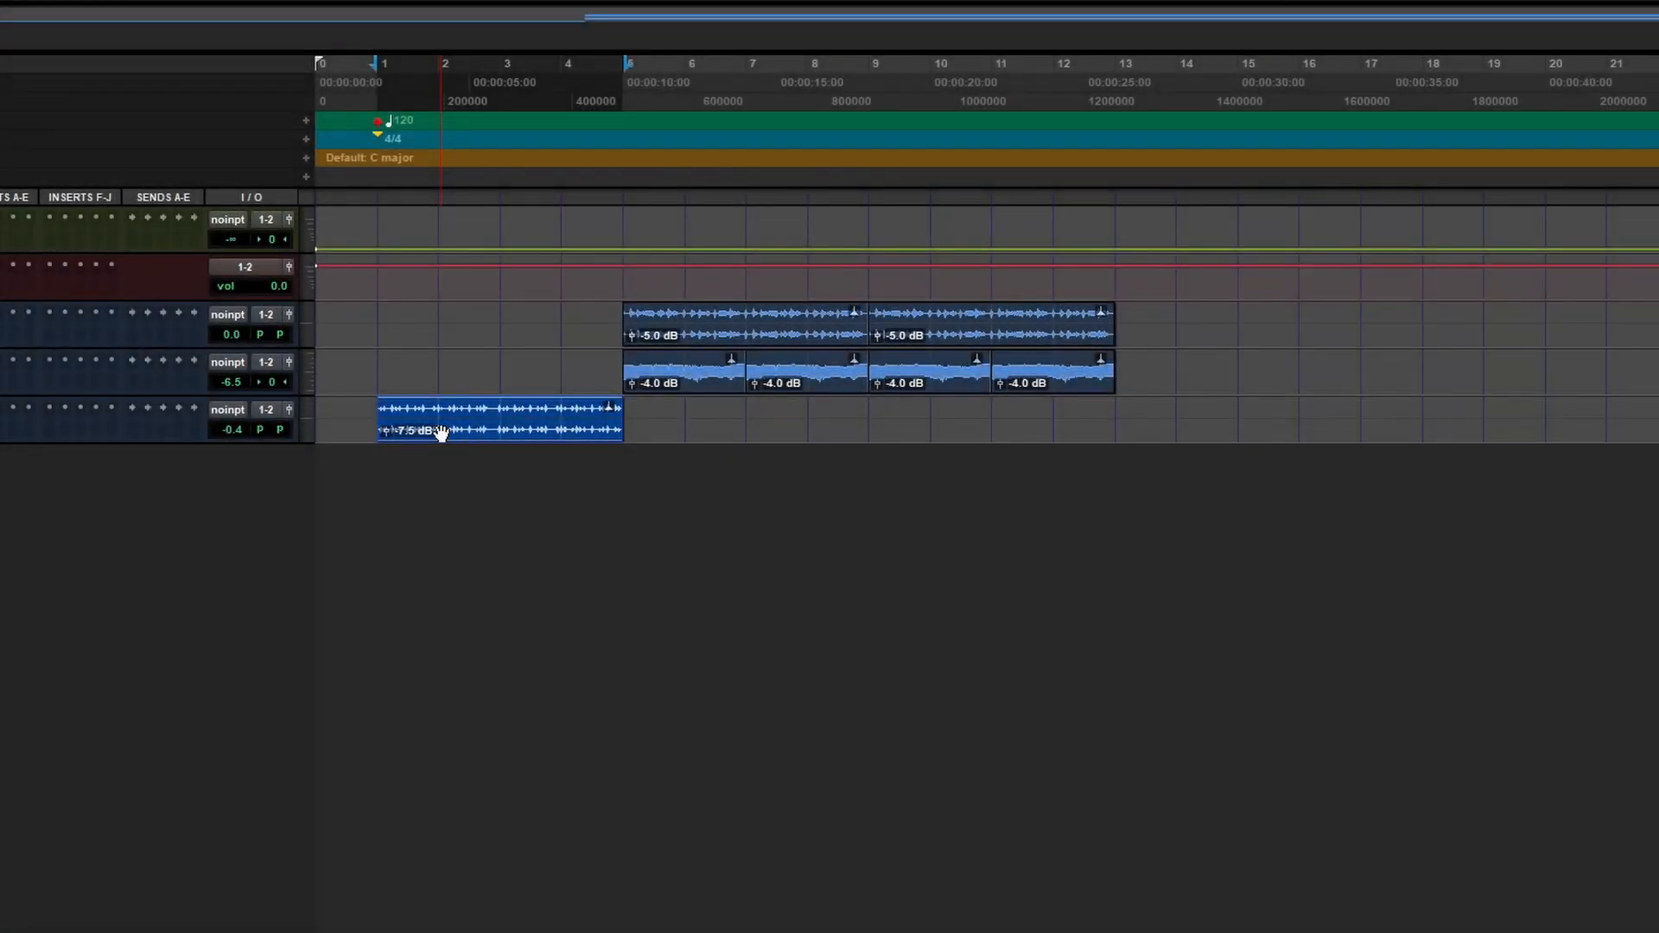
pyautogui.press('space')
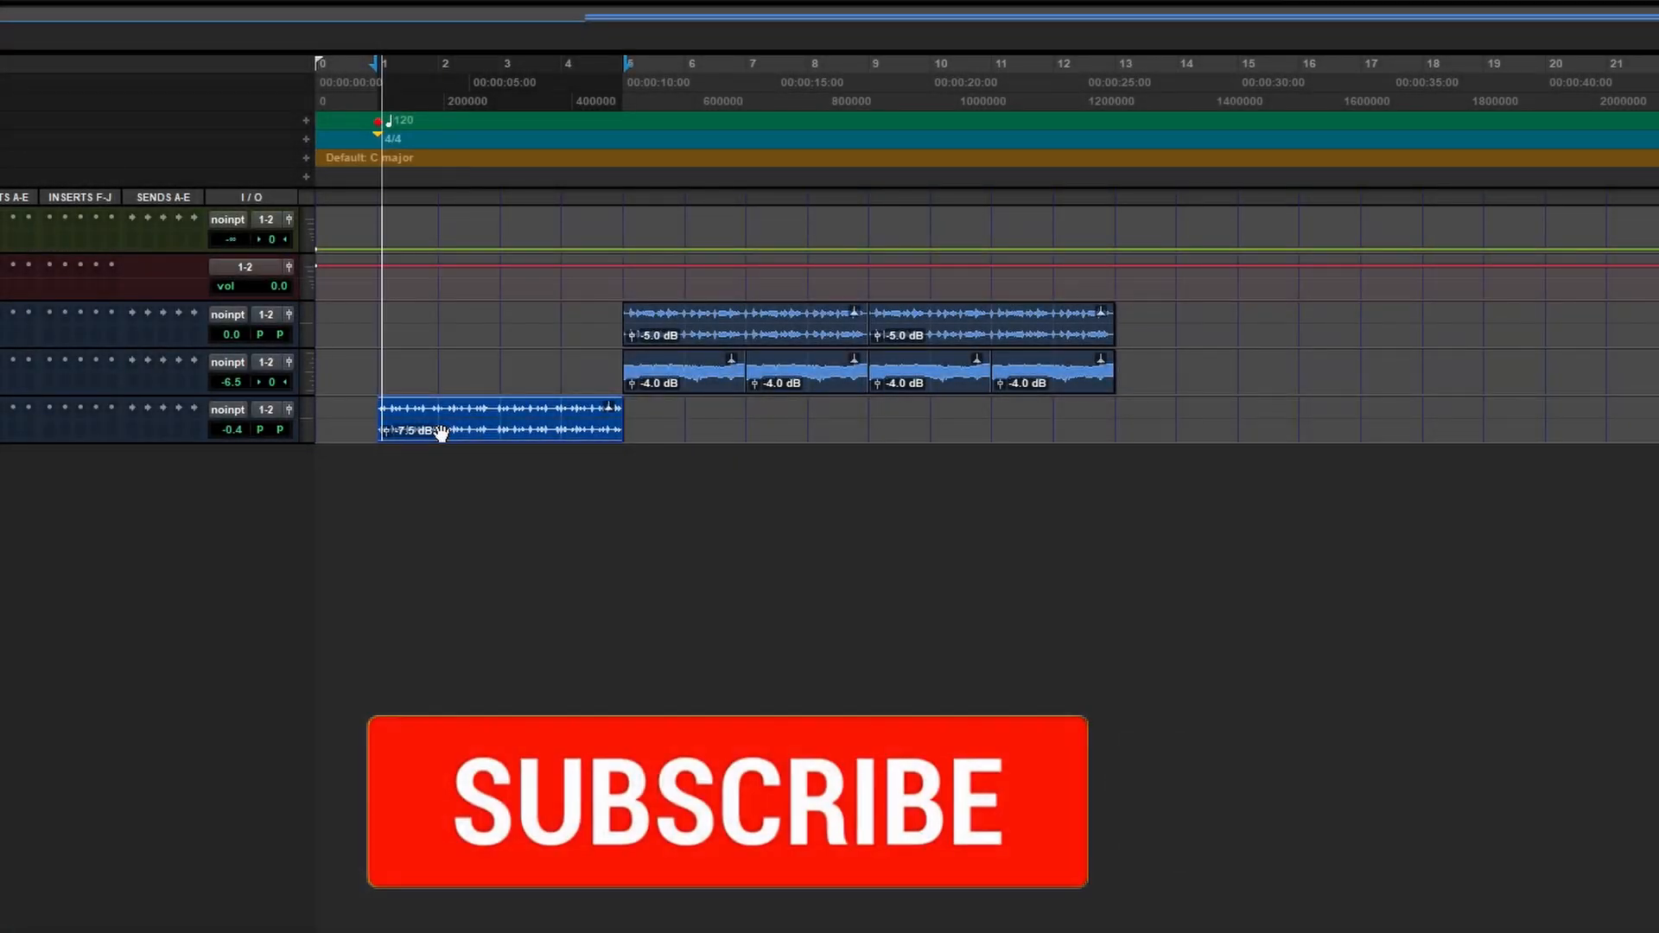
pyautogui.press('e')
pyautogui.press('F5')
pyautogui.moveTo(649, 482); pyautogui.dragTo(371, 508)
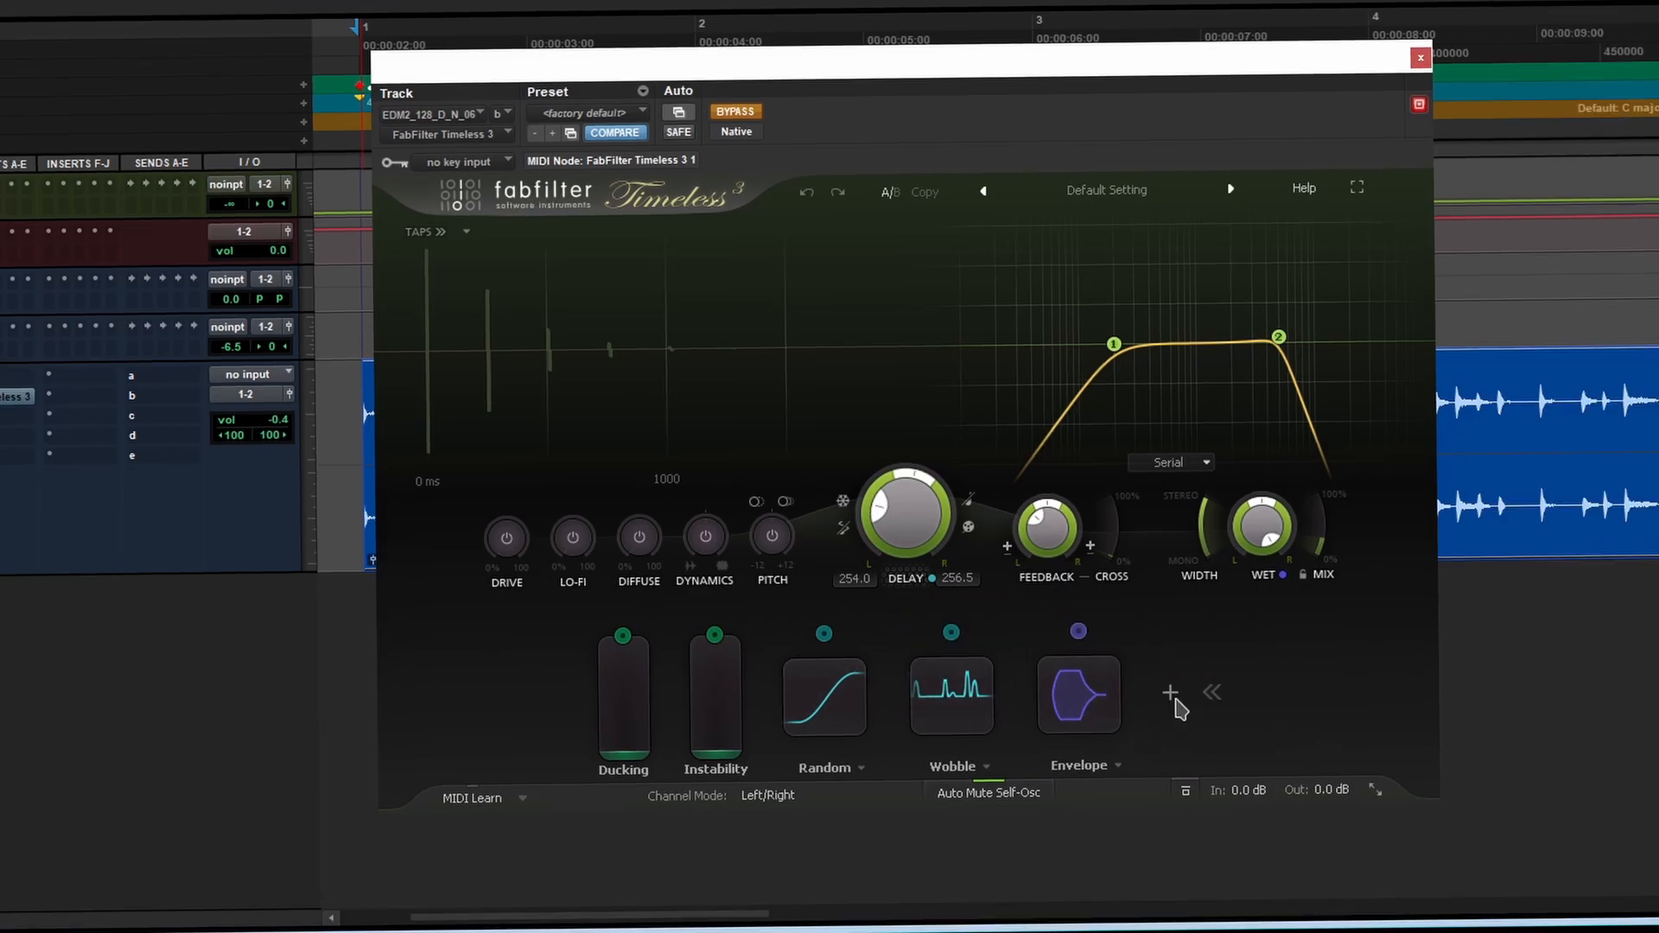
# - Browse the modulation source types available in Timeless 3
pyautogui.click(1170, 694)
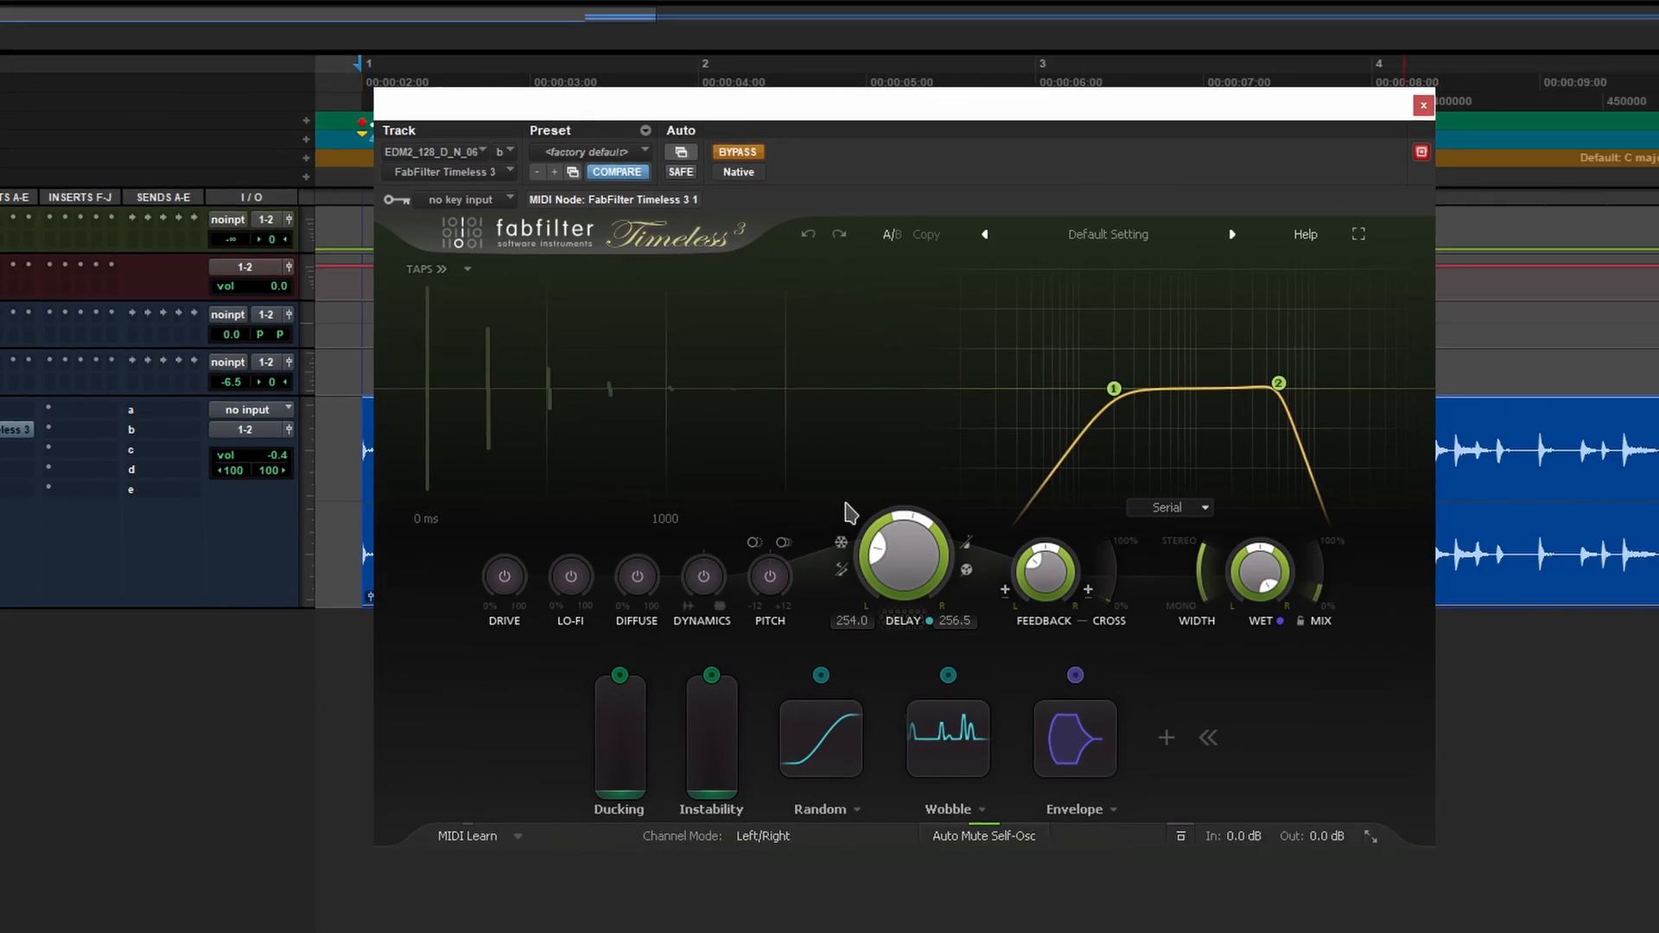
pyautogui.moveTo(1051, 386)
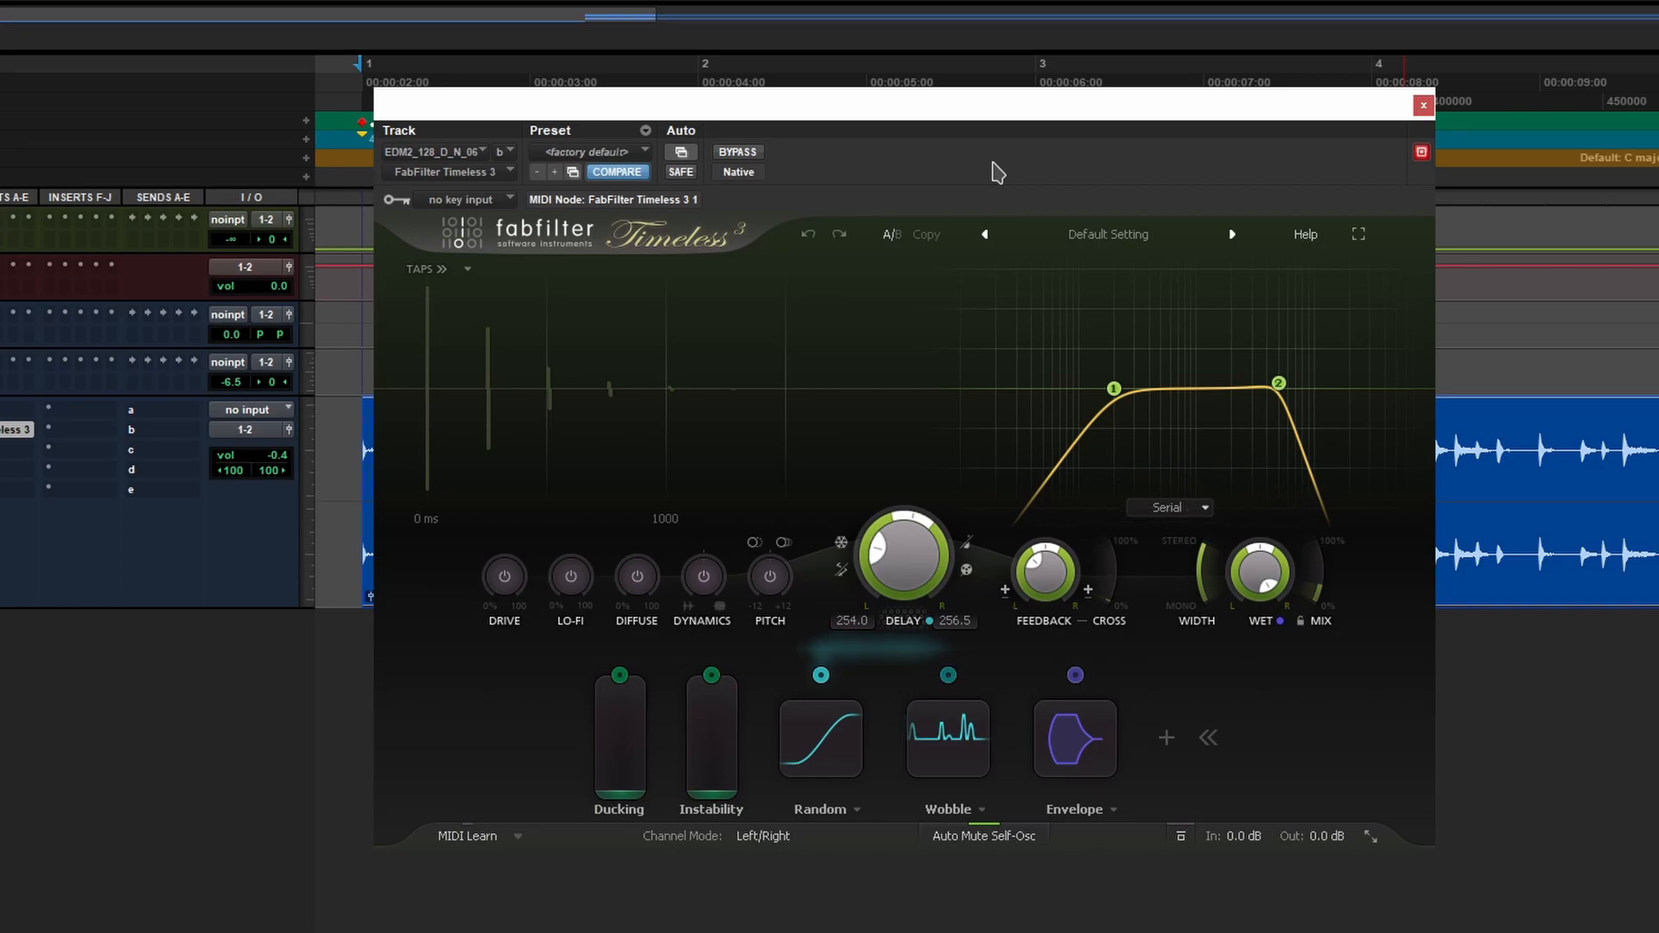
pyautogui.moveTo(901, 574)
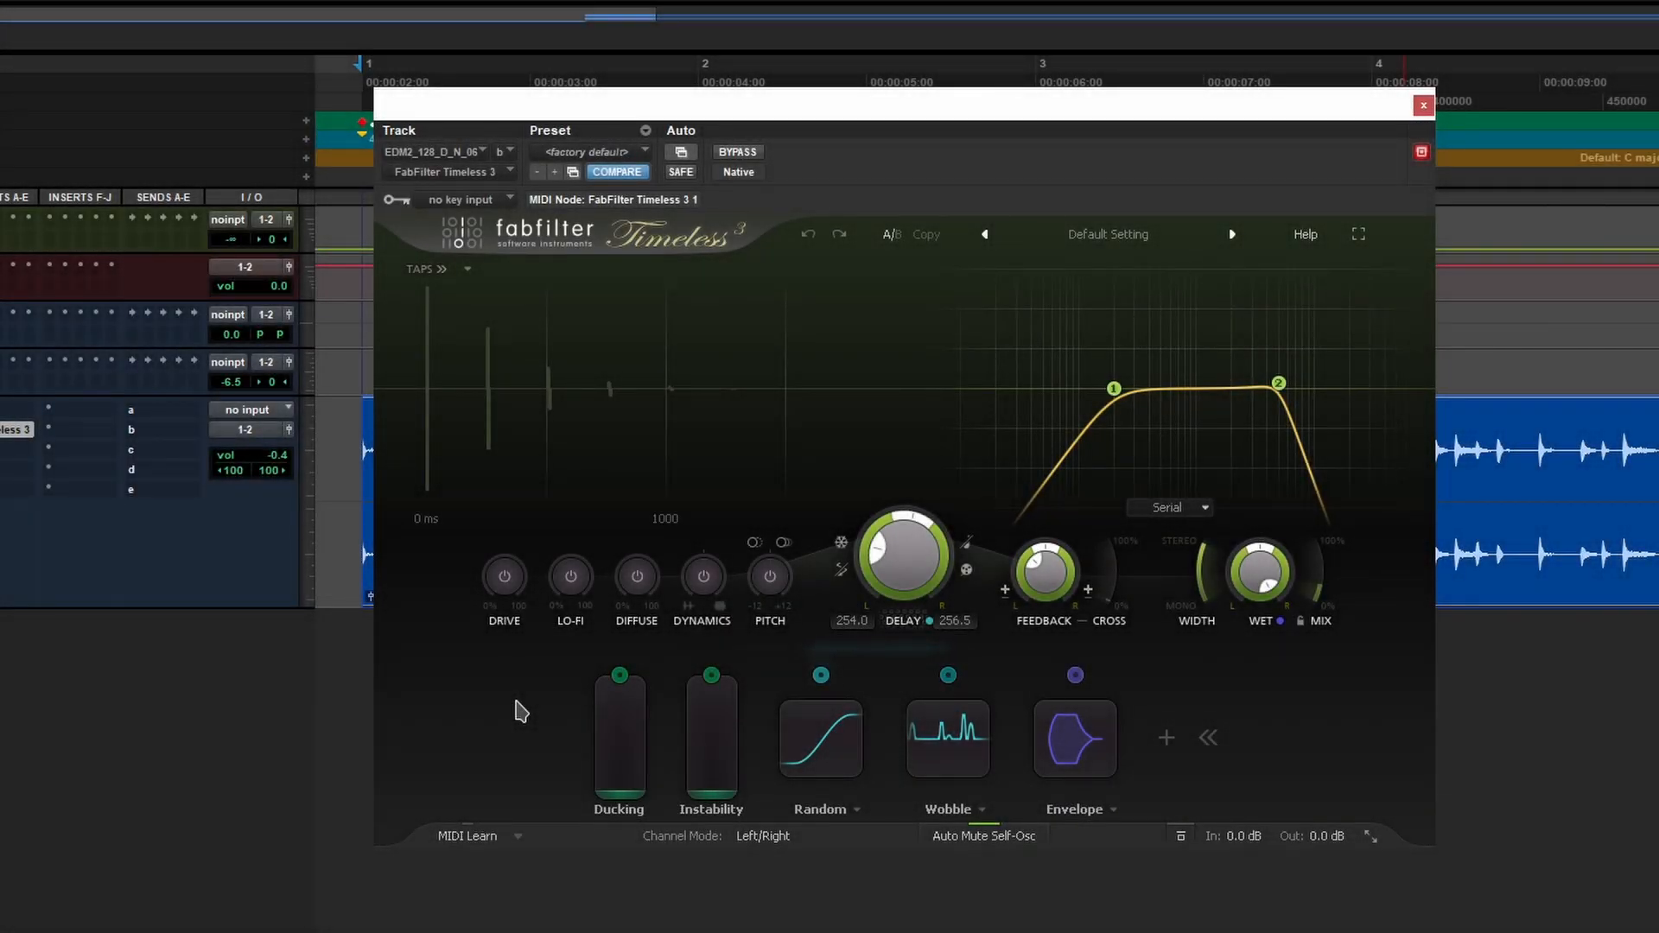
# - Play the session and raise the upper filter band into a resonant peak near 5570.7 Hz
pyautogui.press('space')
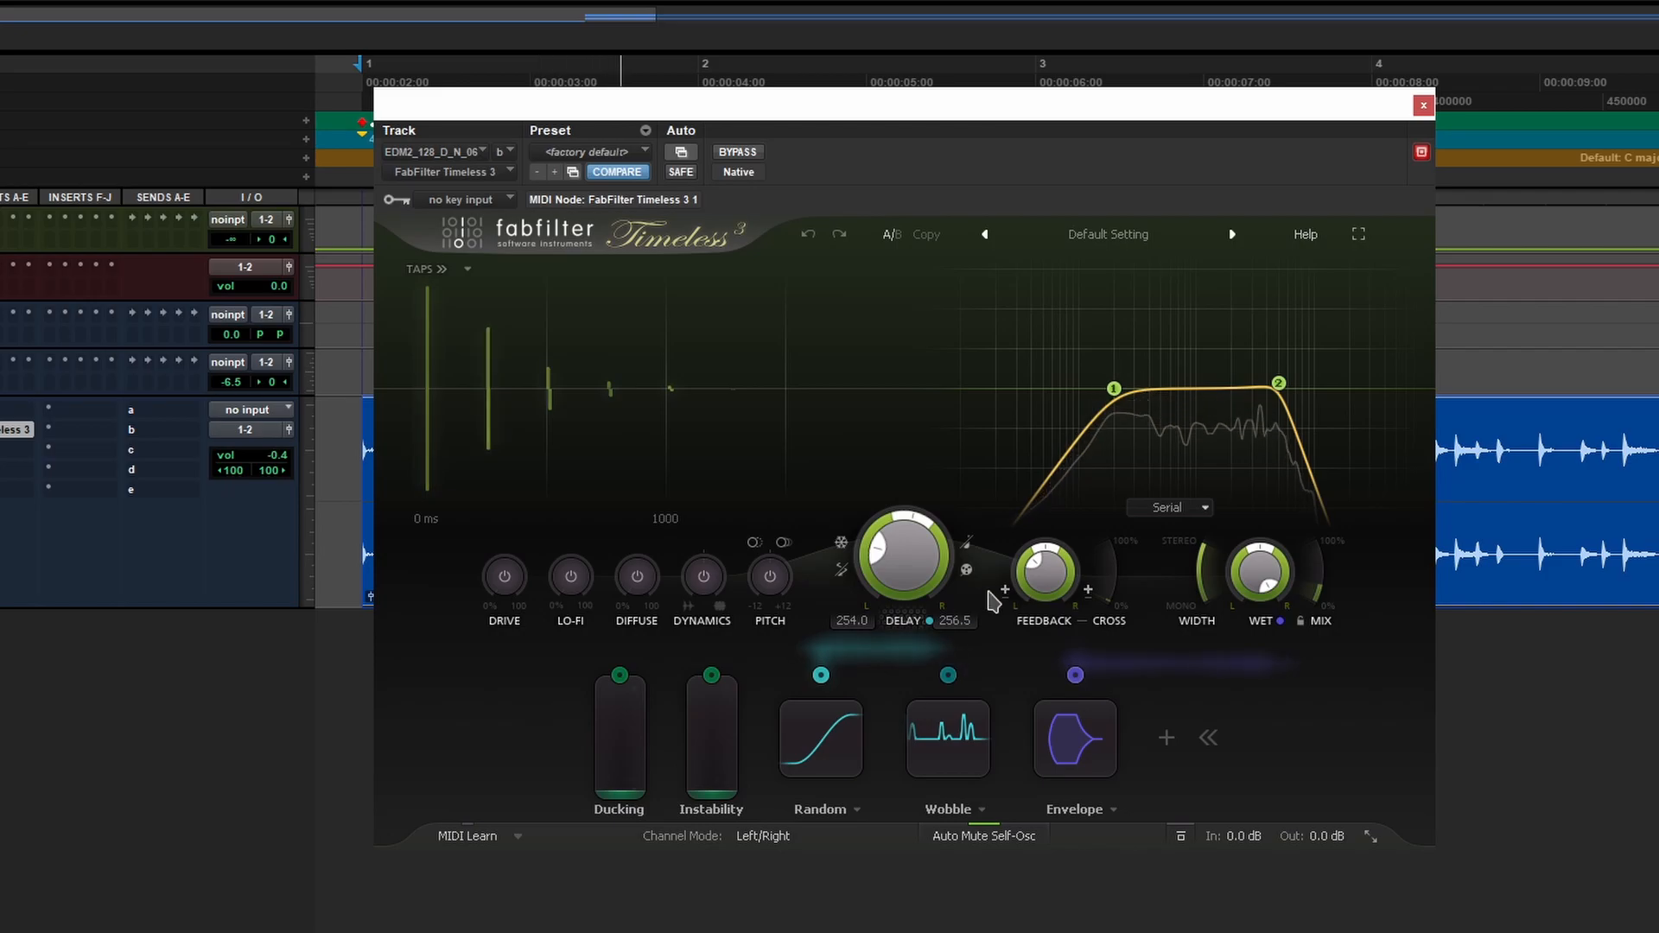
pyautogui.moveTo(1348, 429)
pyautogui.moveTo(1279, 384); pyautogui.dragTo(1163, 342)
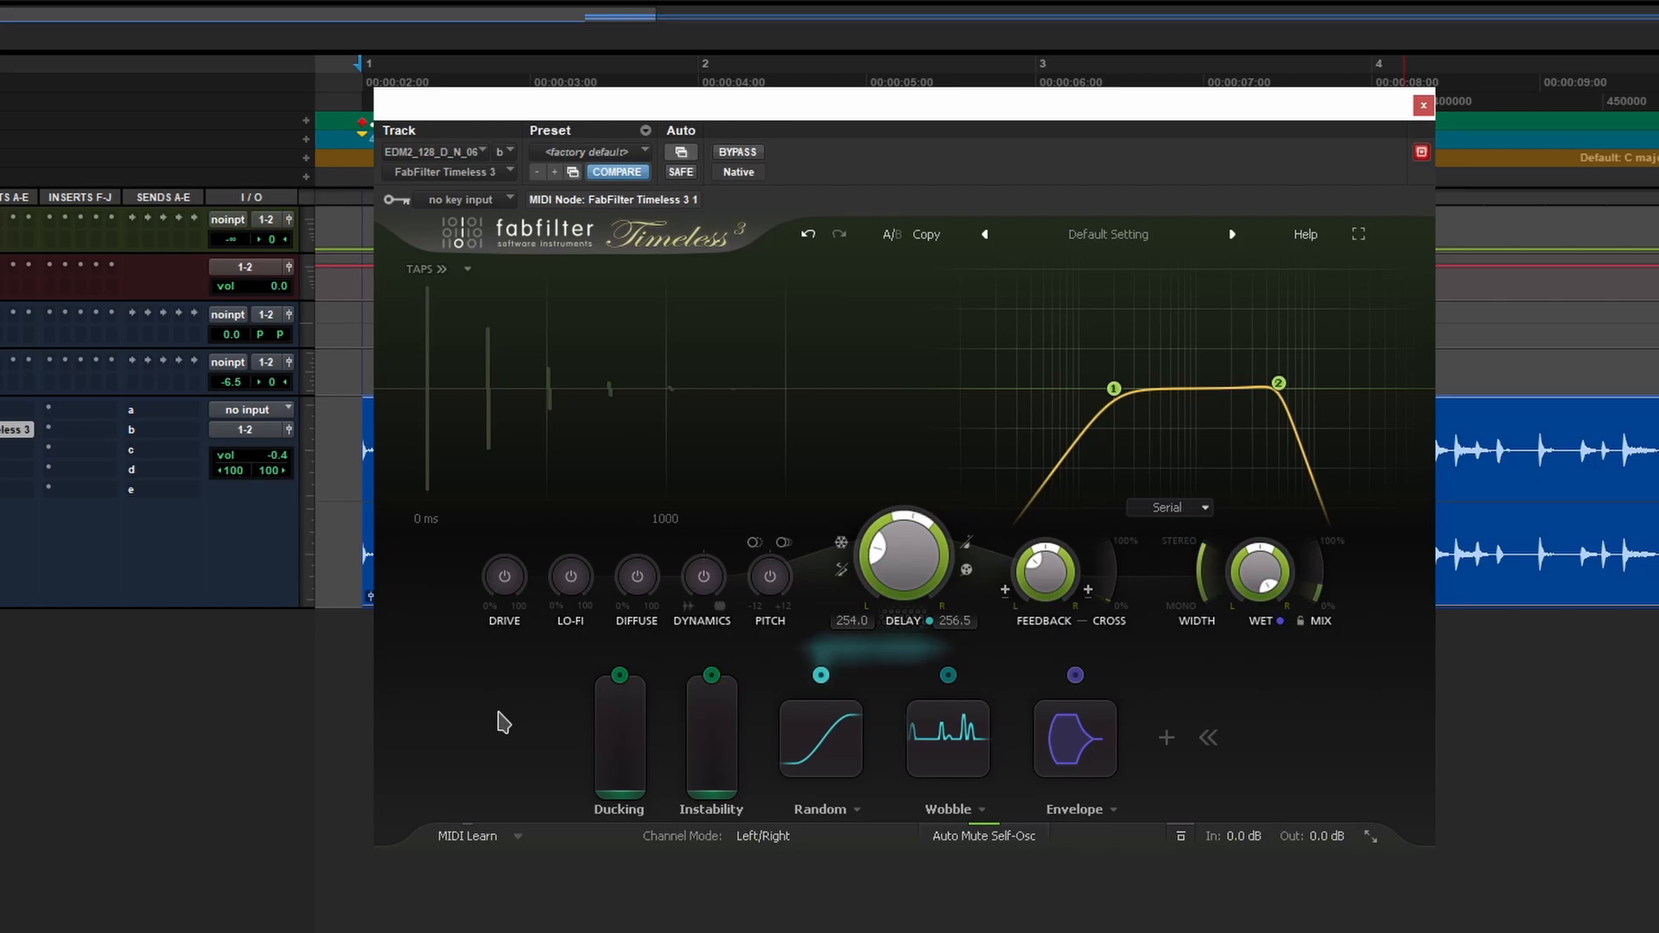
pyautogui.press('space')
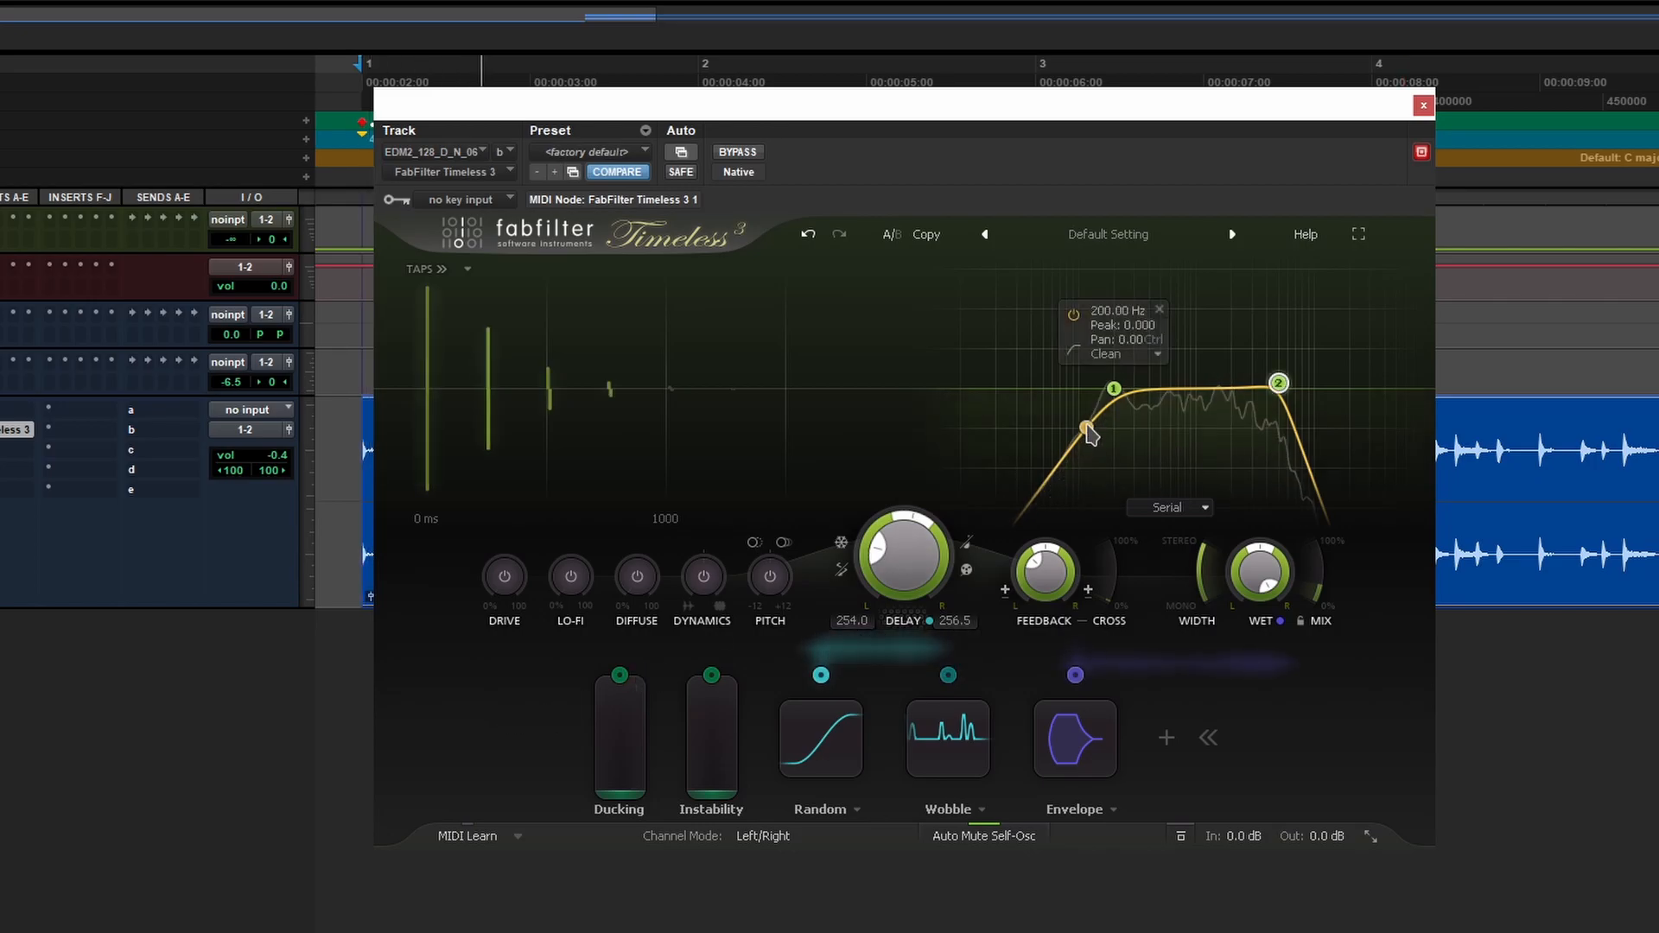
pyautogui.moveTo(1115, 411); pyautogui.dragTo(1263, 293)
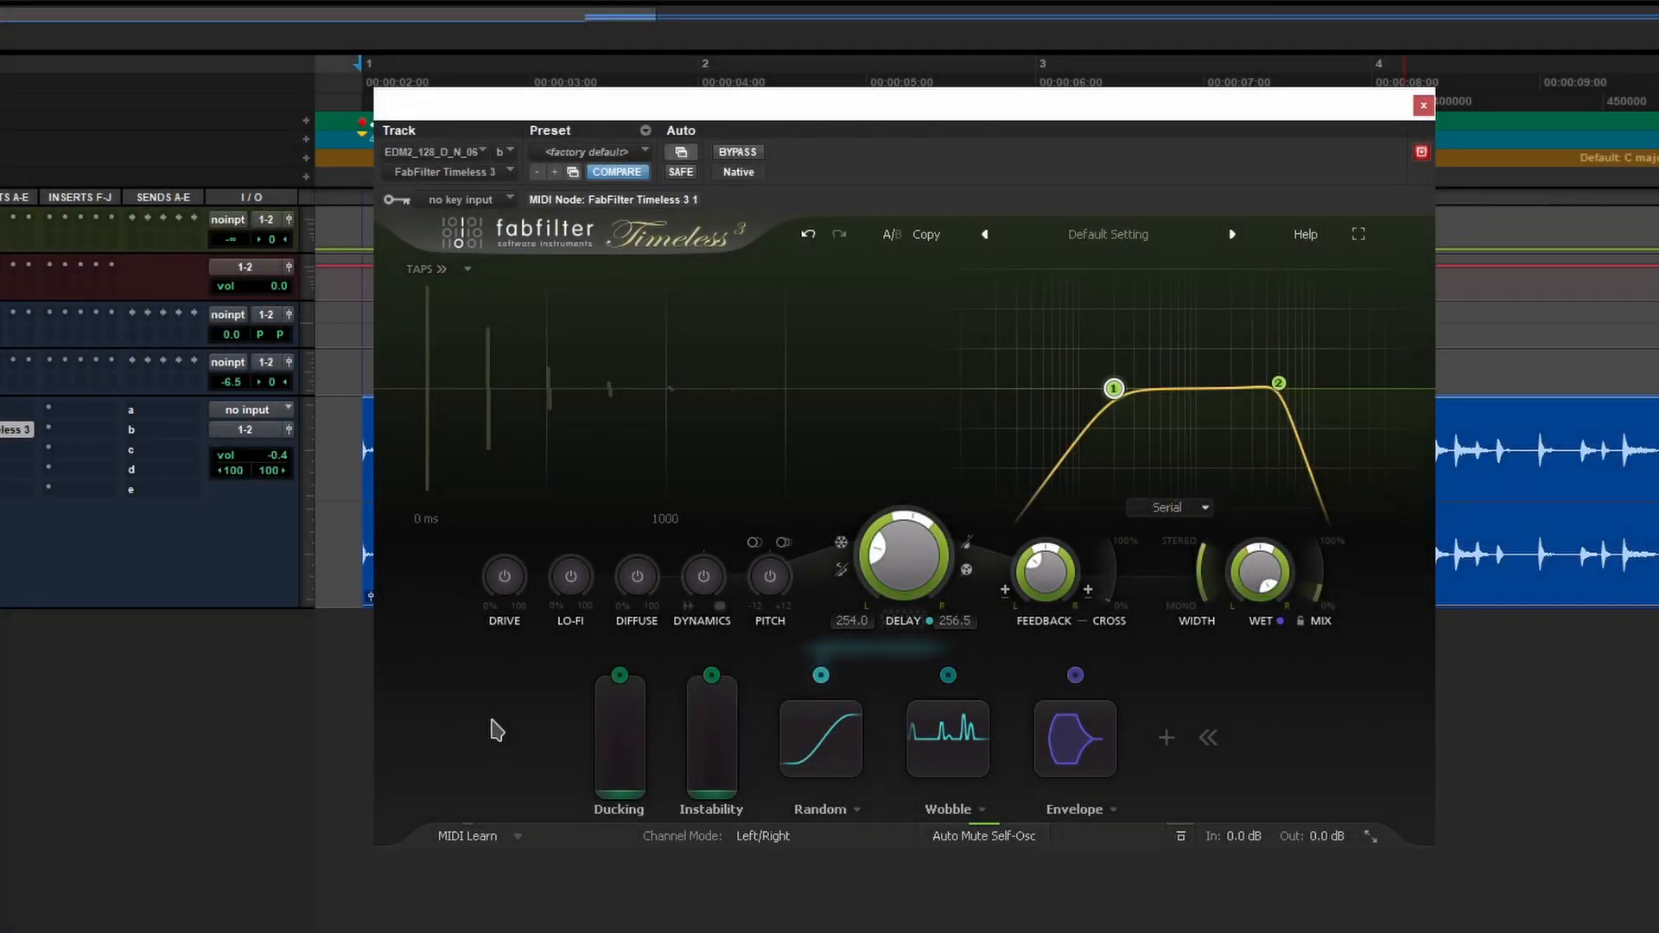
pyautogui.press('space')
pyautogui.moveTo(877, 552); pyautogui.dragTo(901, 522)
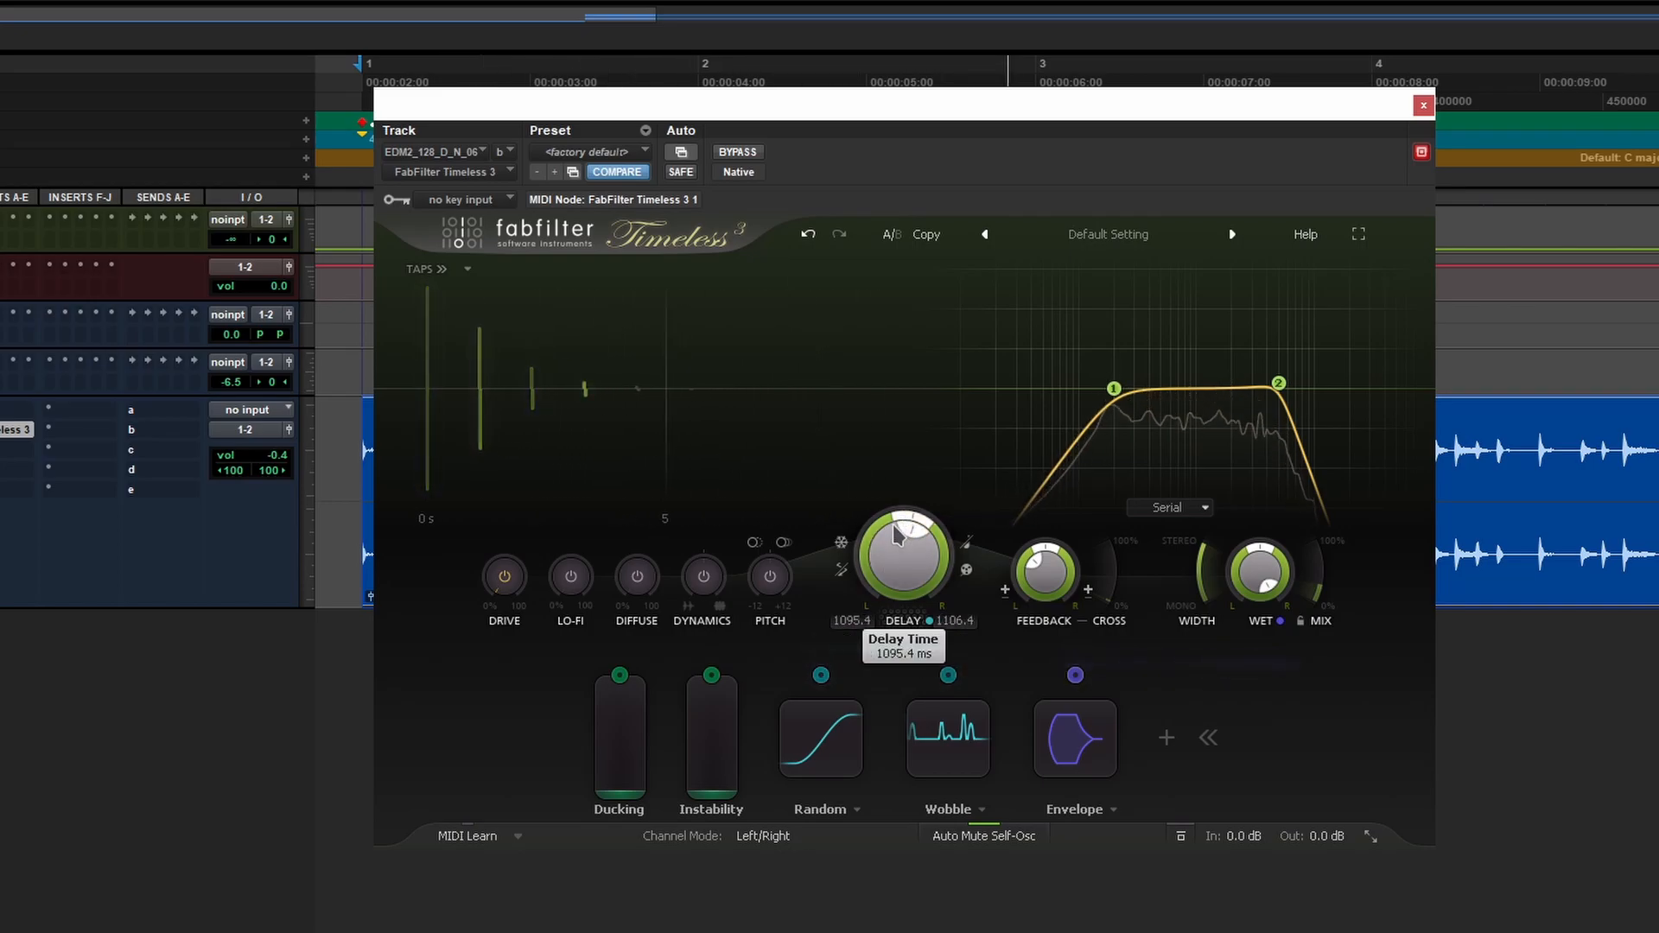
pyautogui.moveTo(895, 539)
pyautogui.moveTo(895, 539); pyautogui.dragTo(880, 555)
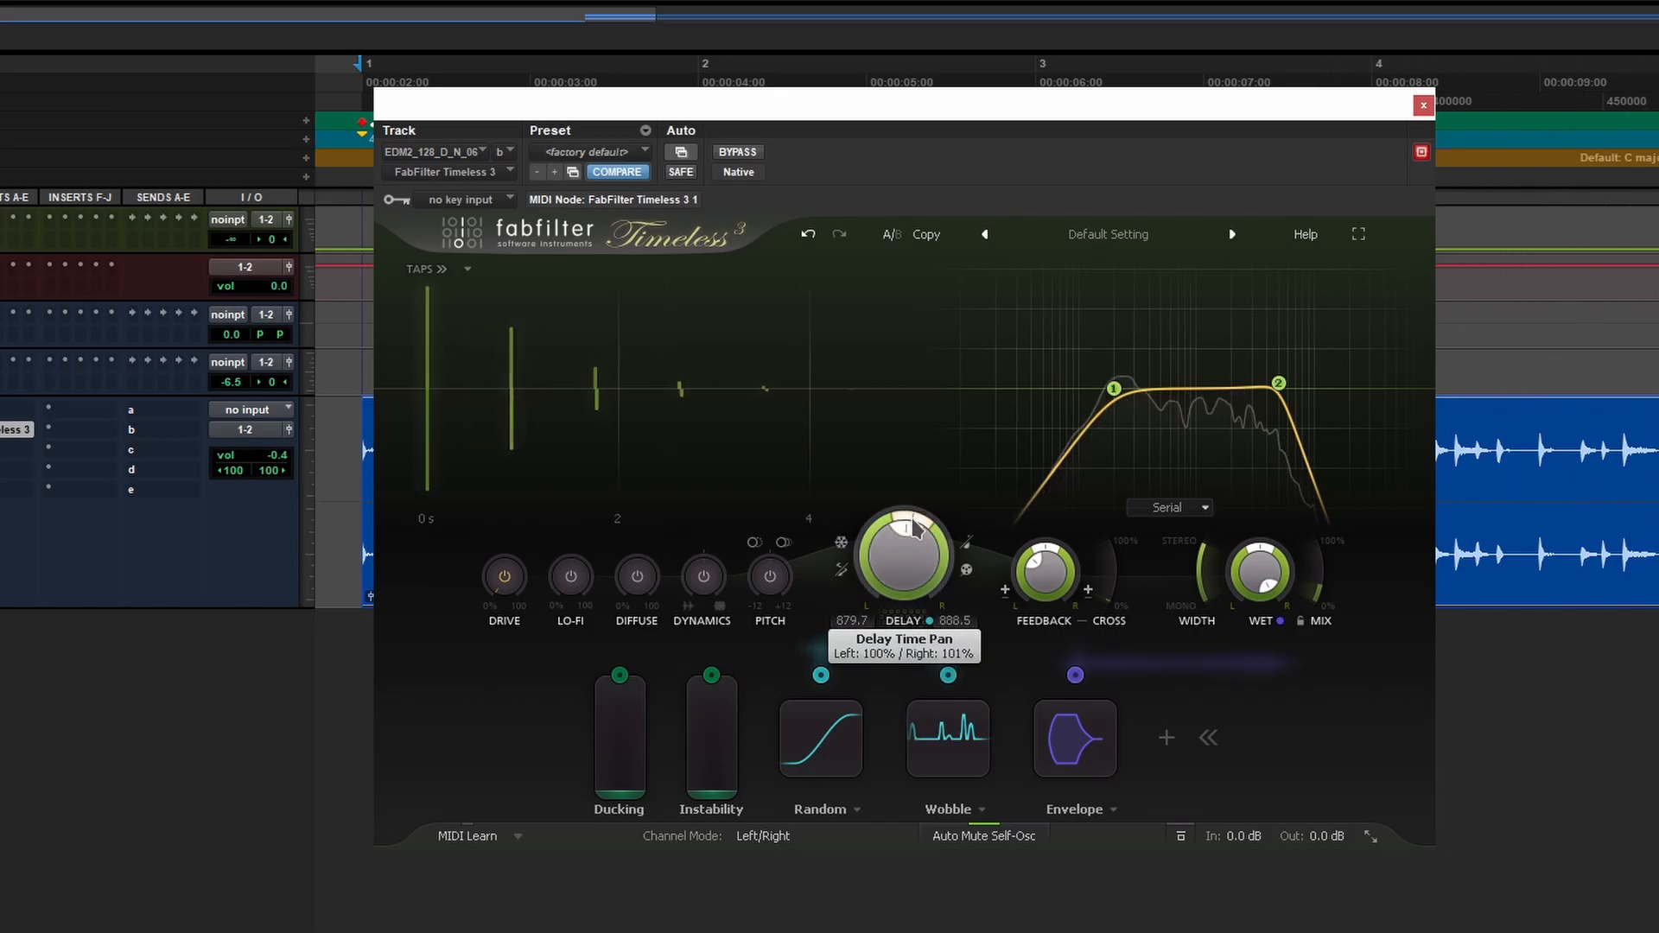
pyautogui.moveTo(915, 529)
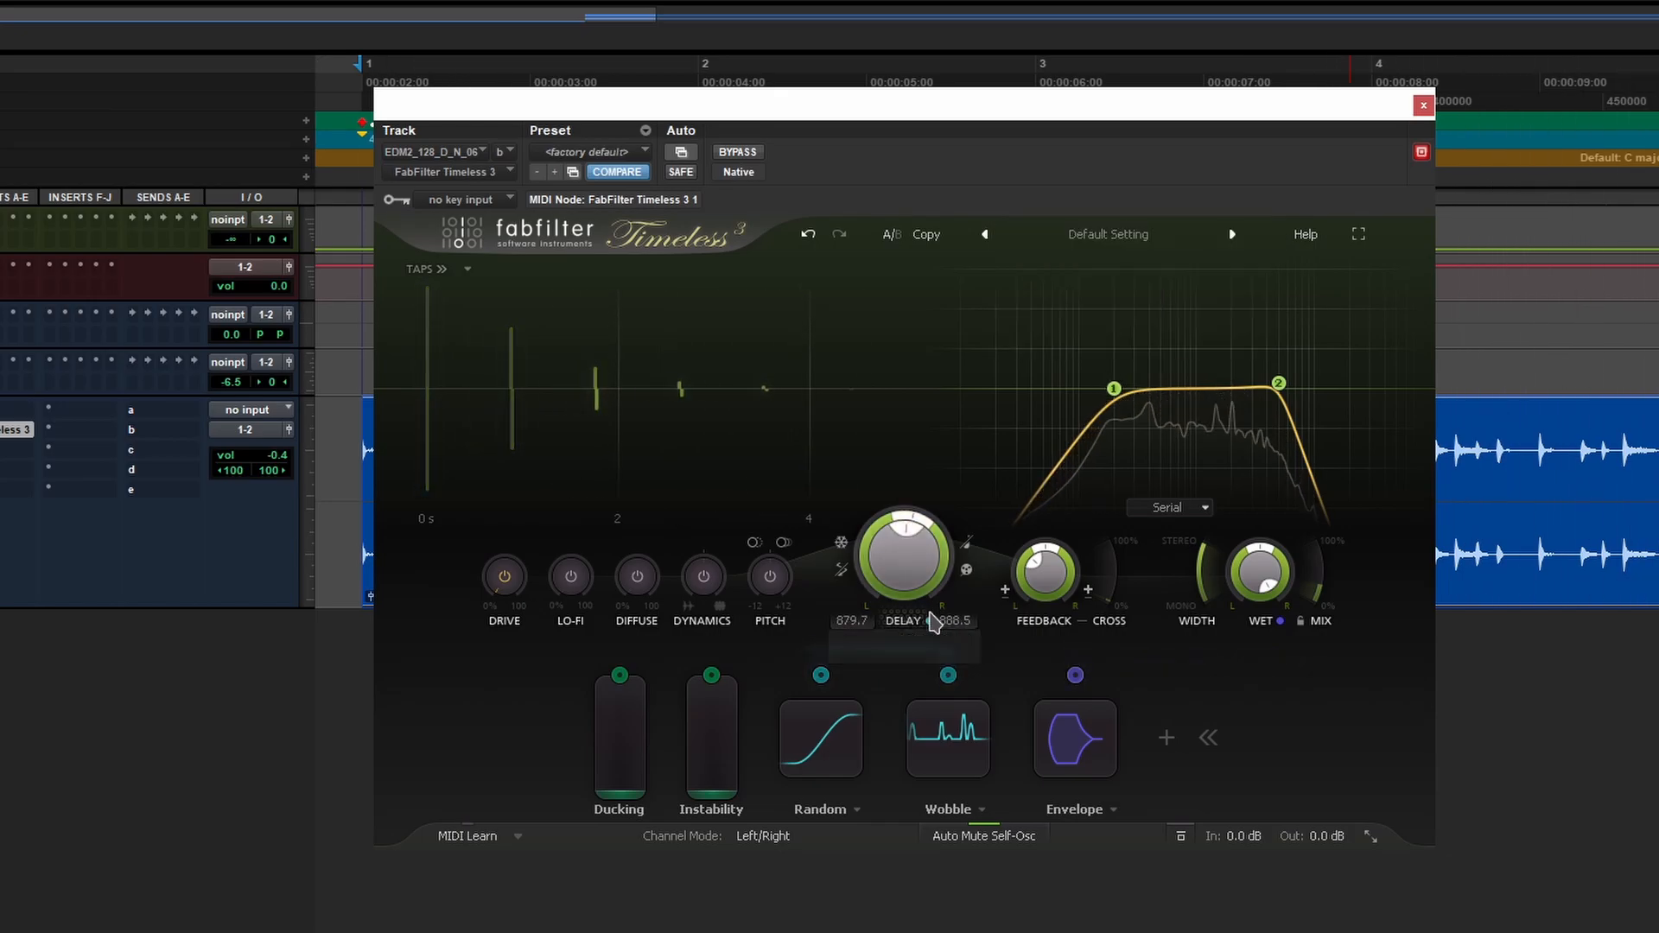
pyautogui.moveTo(914, 523); pyautogui.dragTo(999, 433)
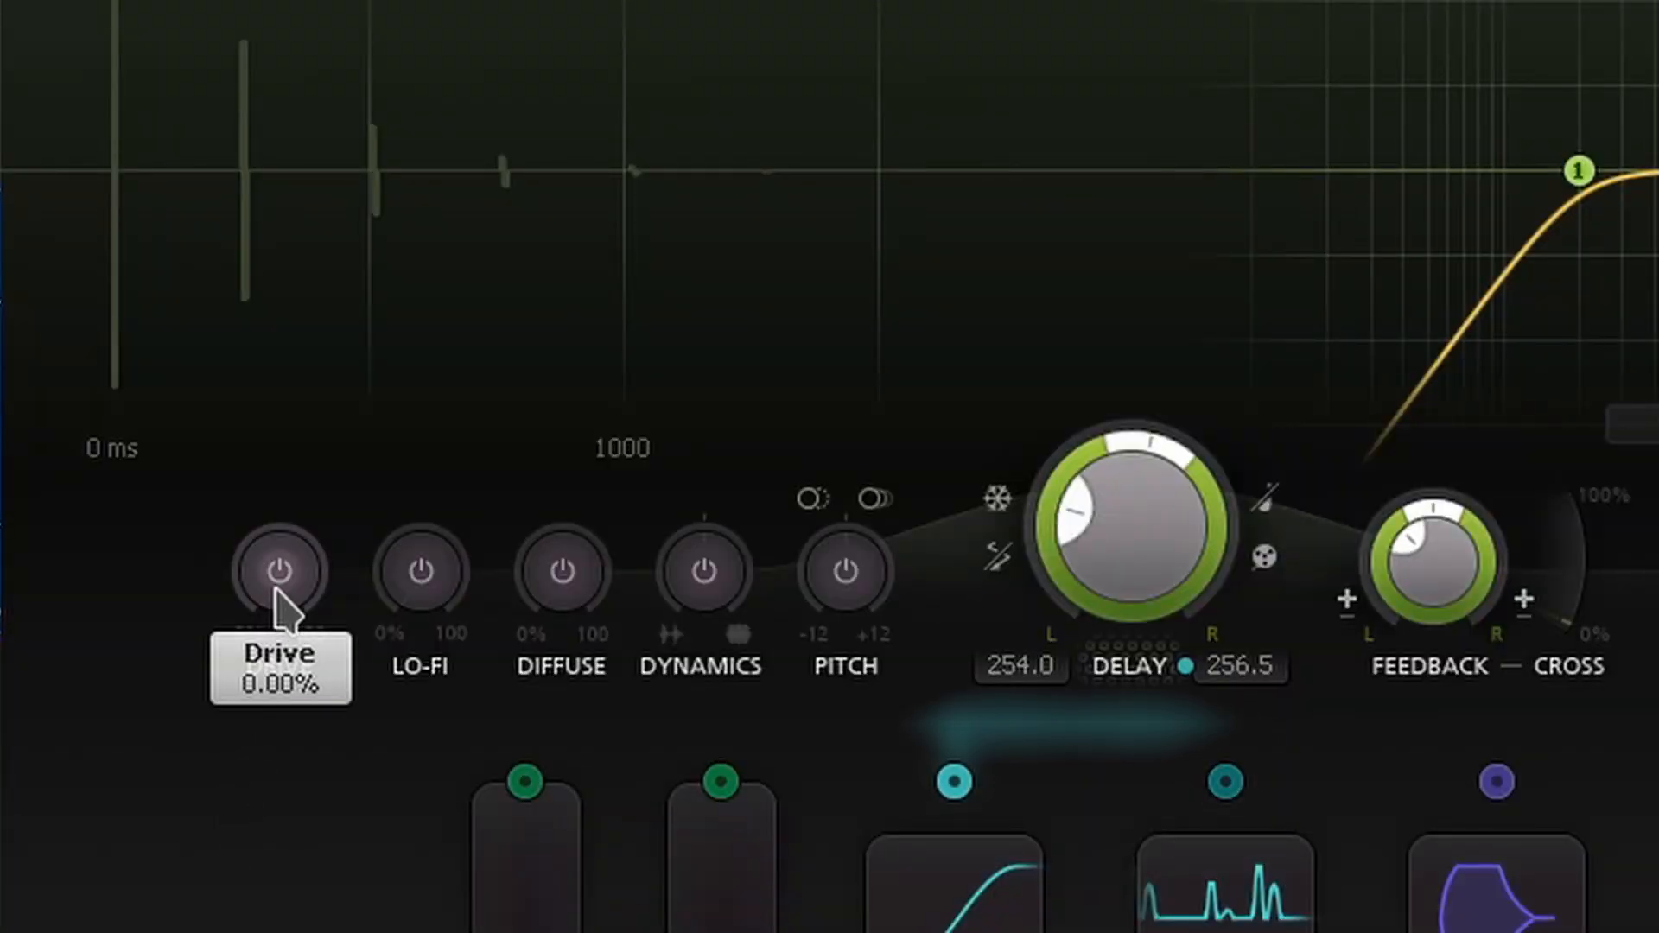
# - Switch on the Drive effect and raise it to about 89.6%
pyautogui.rightClick(505, 587)
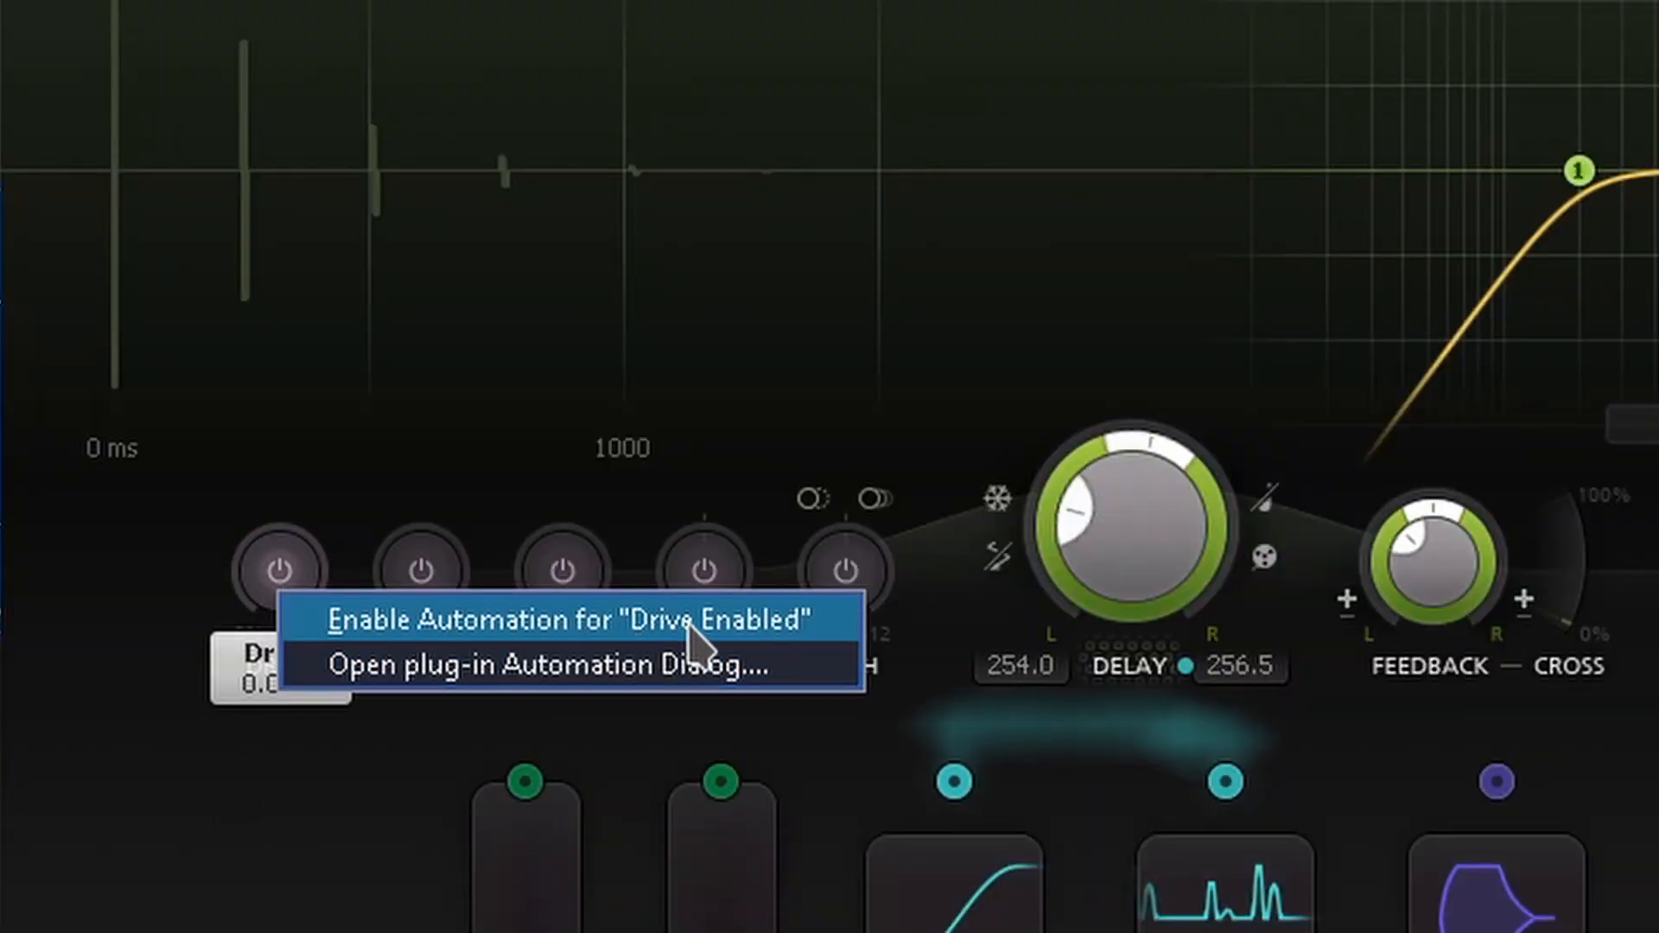
pyautogui.click(296, 812)
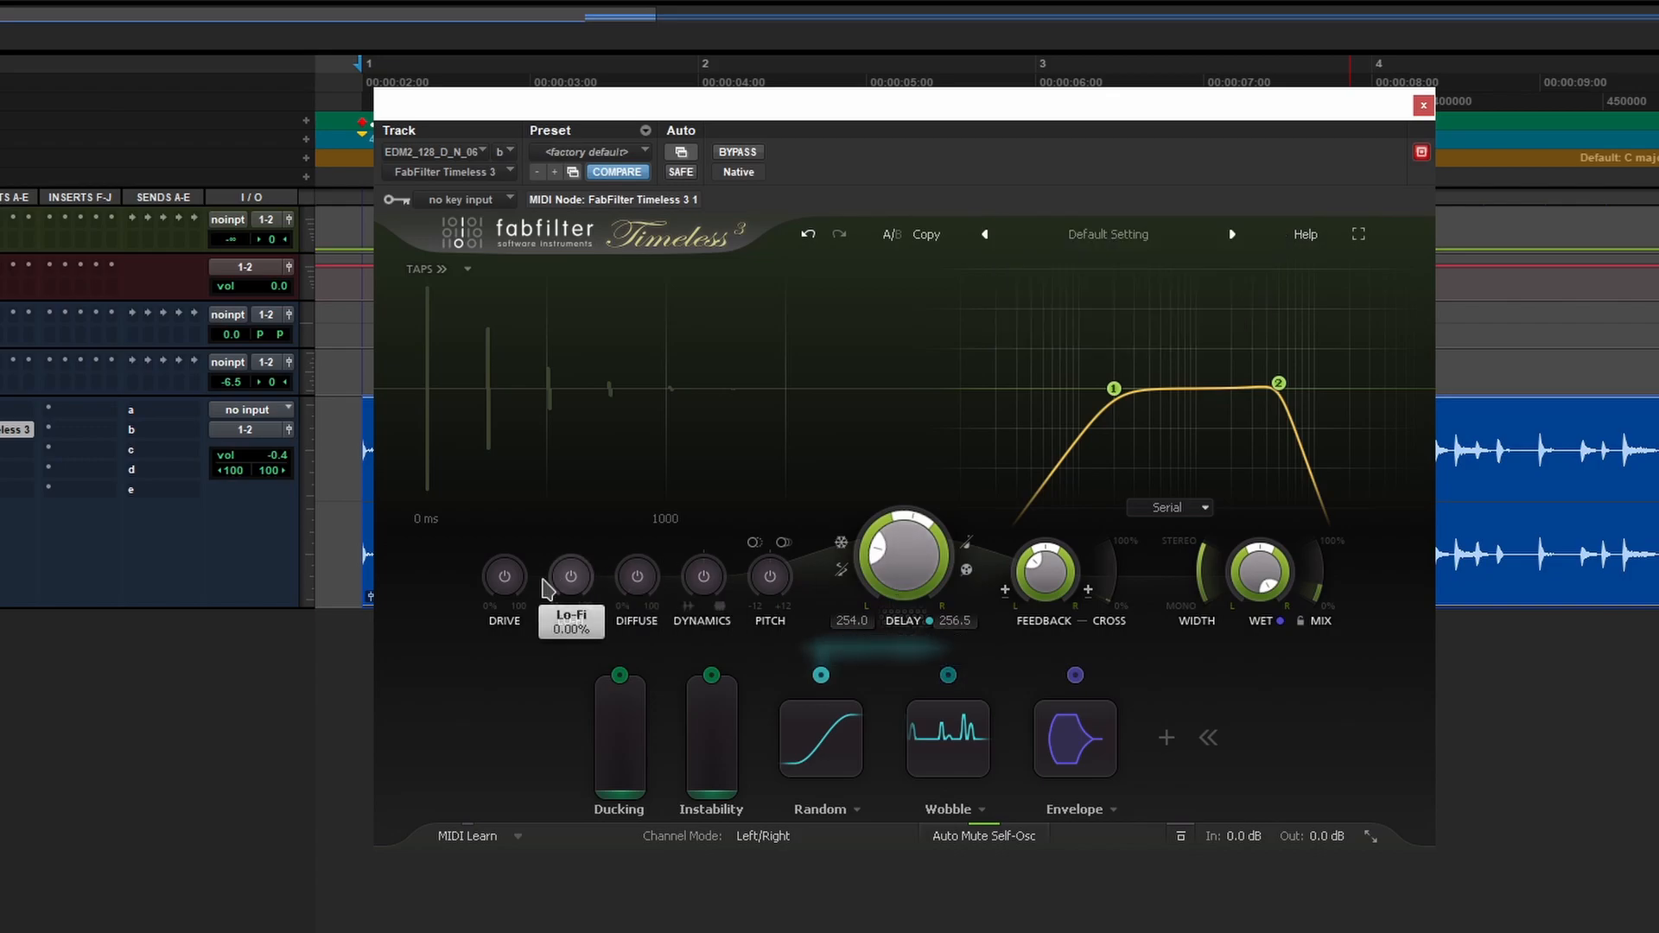
pyautogui.click(505, 576)
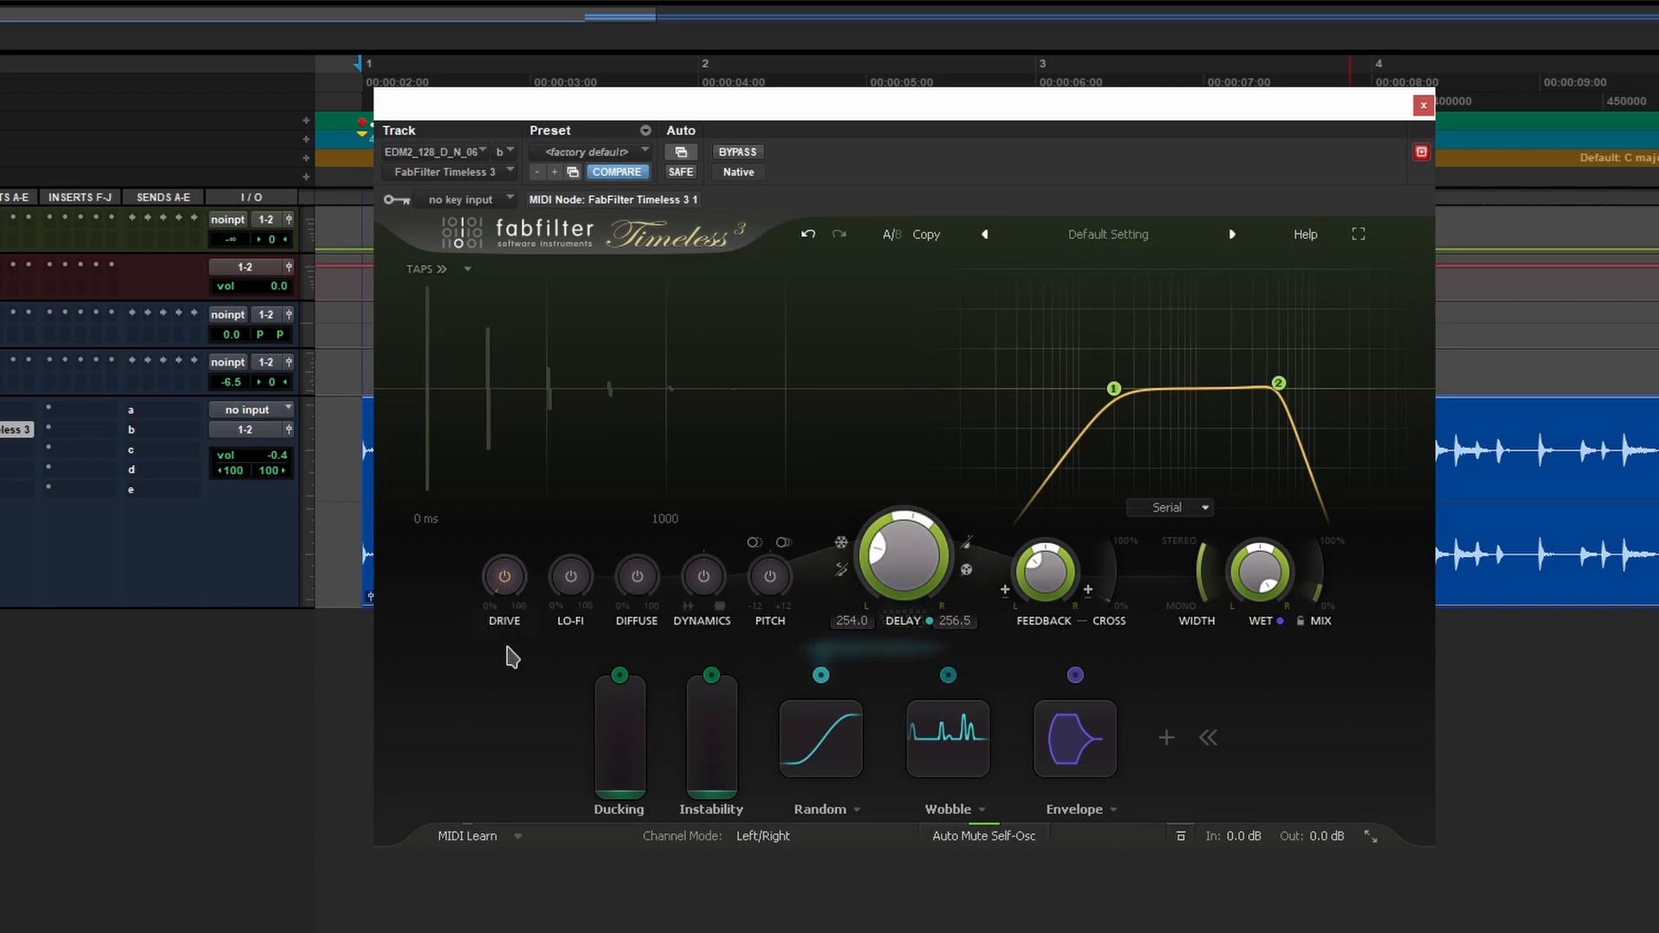
pyautogui.moveTo(508, 609); pyautogui.dragTo(516, 251)
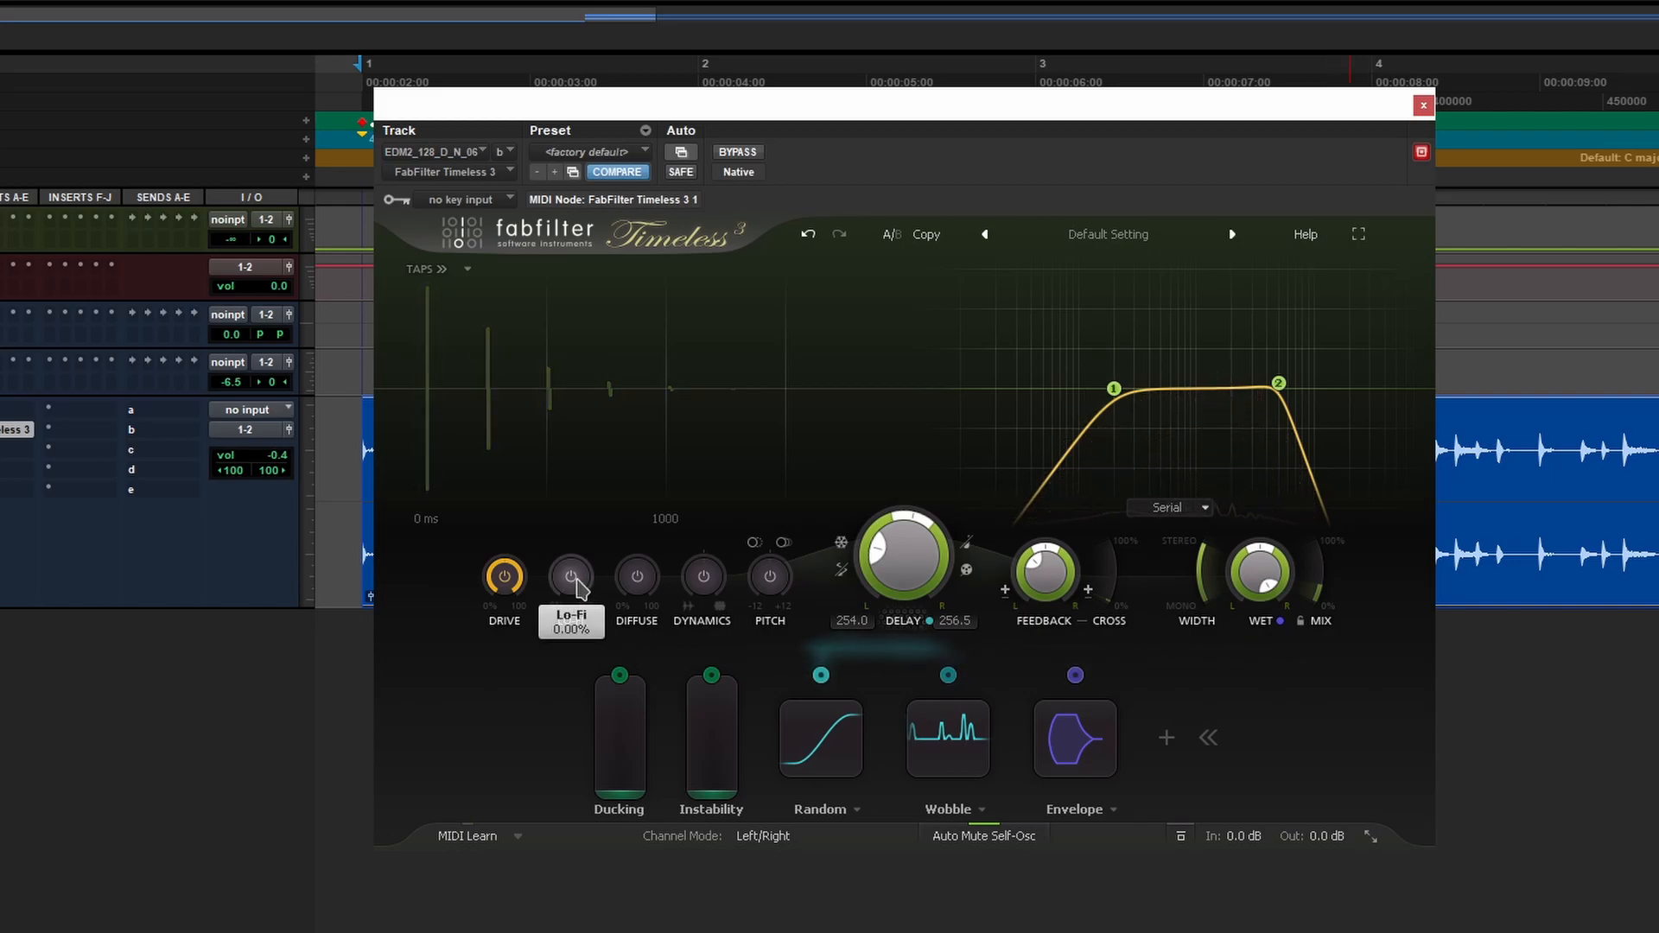
# - Set Lo-Fi to about 47.5%, Diffuse to about 41%, Dynamics to about 0.49, and raise pitch slightly
pyautogui.moveTo(572, 514); pyautogui.dragTo(564, 449)
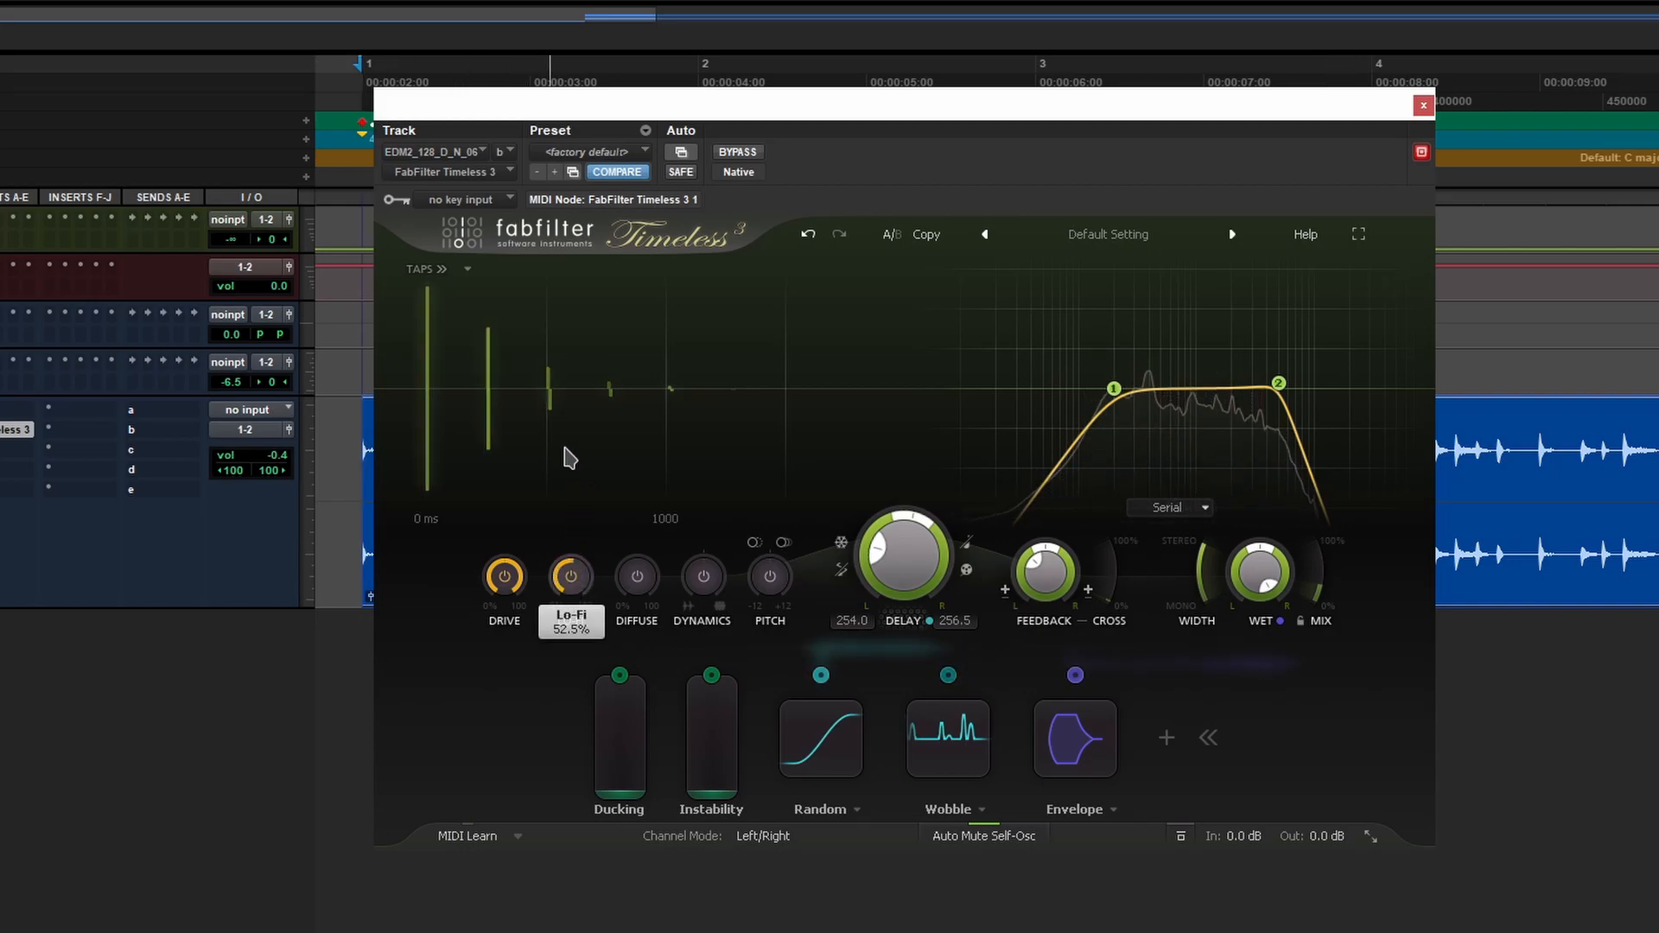
pyautogui.moveTo(567, 584); pyautogui.dragTo(574, 644)
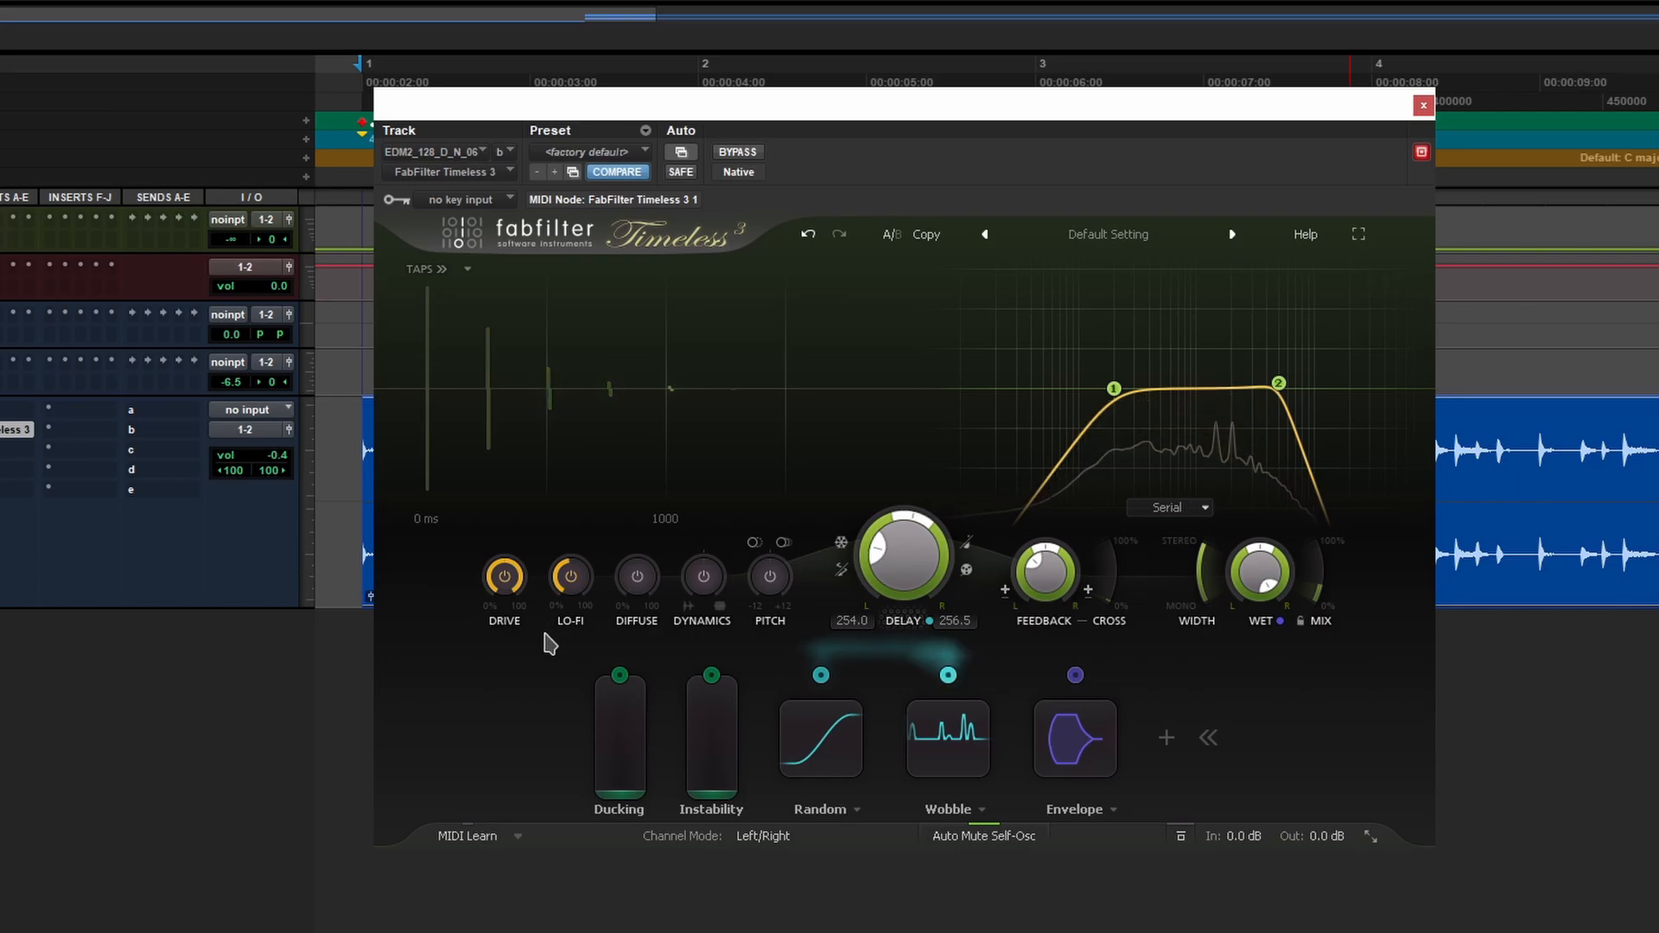
pyautogui.moveTo(646, 580)
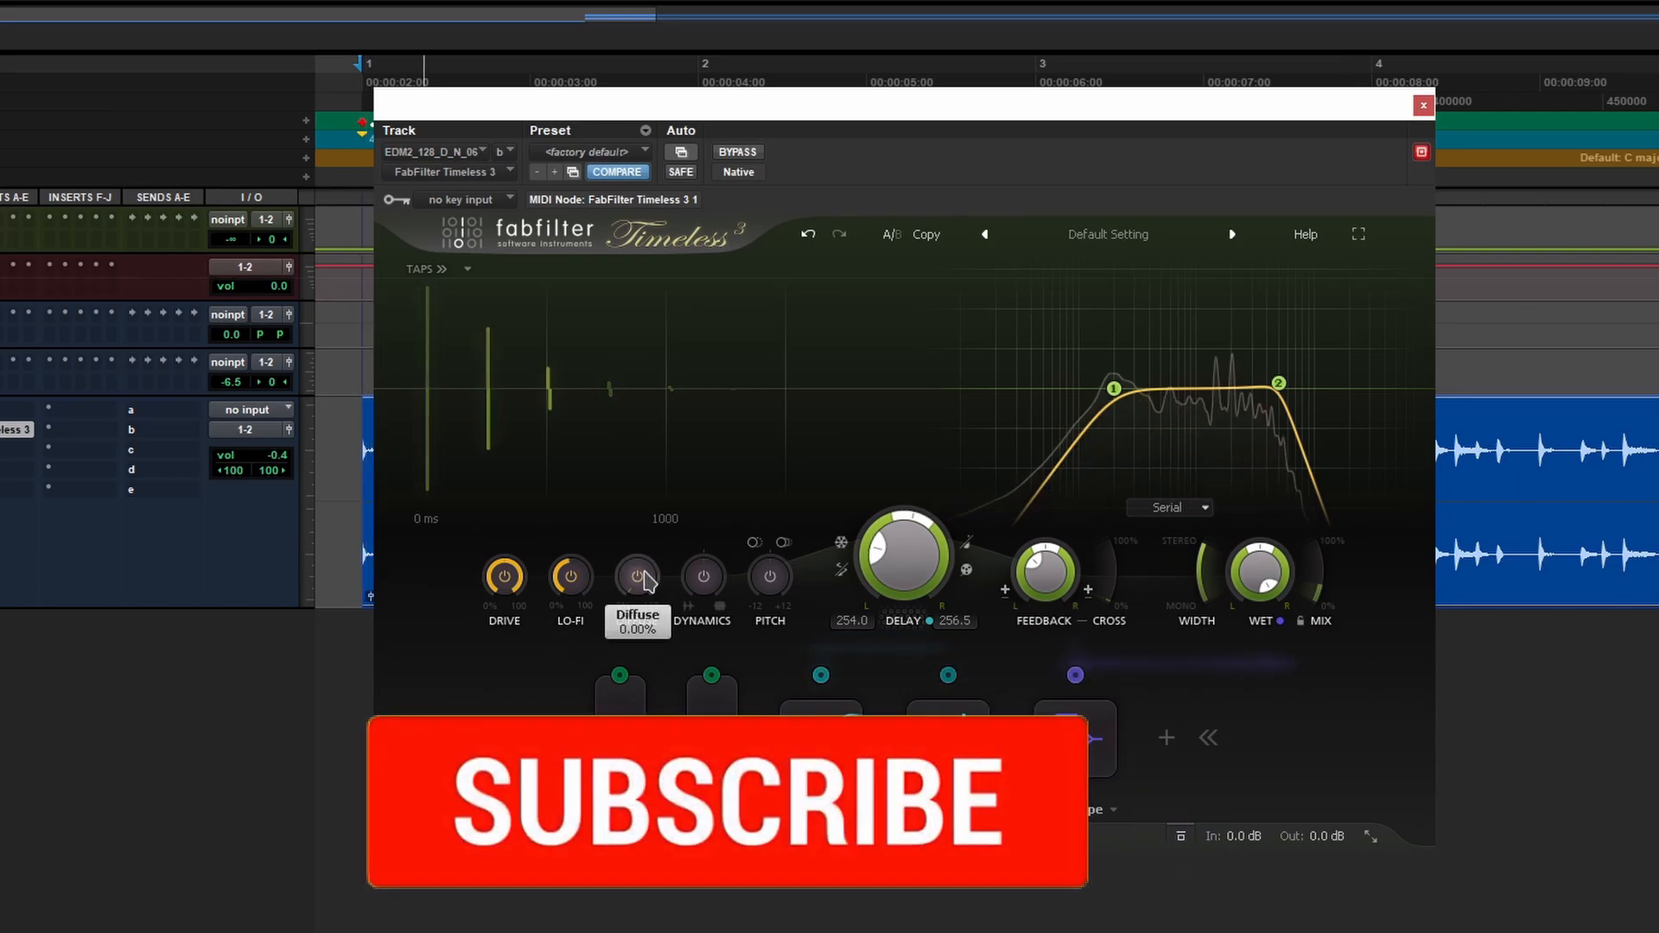
pyautogui.moveTo(639, 482); pyautogui.dragTo(637, 452)
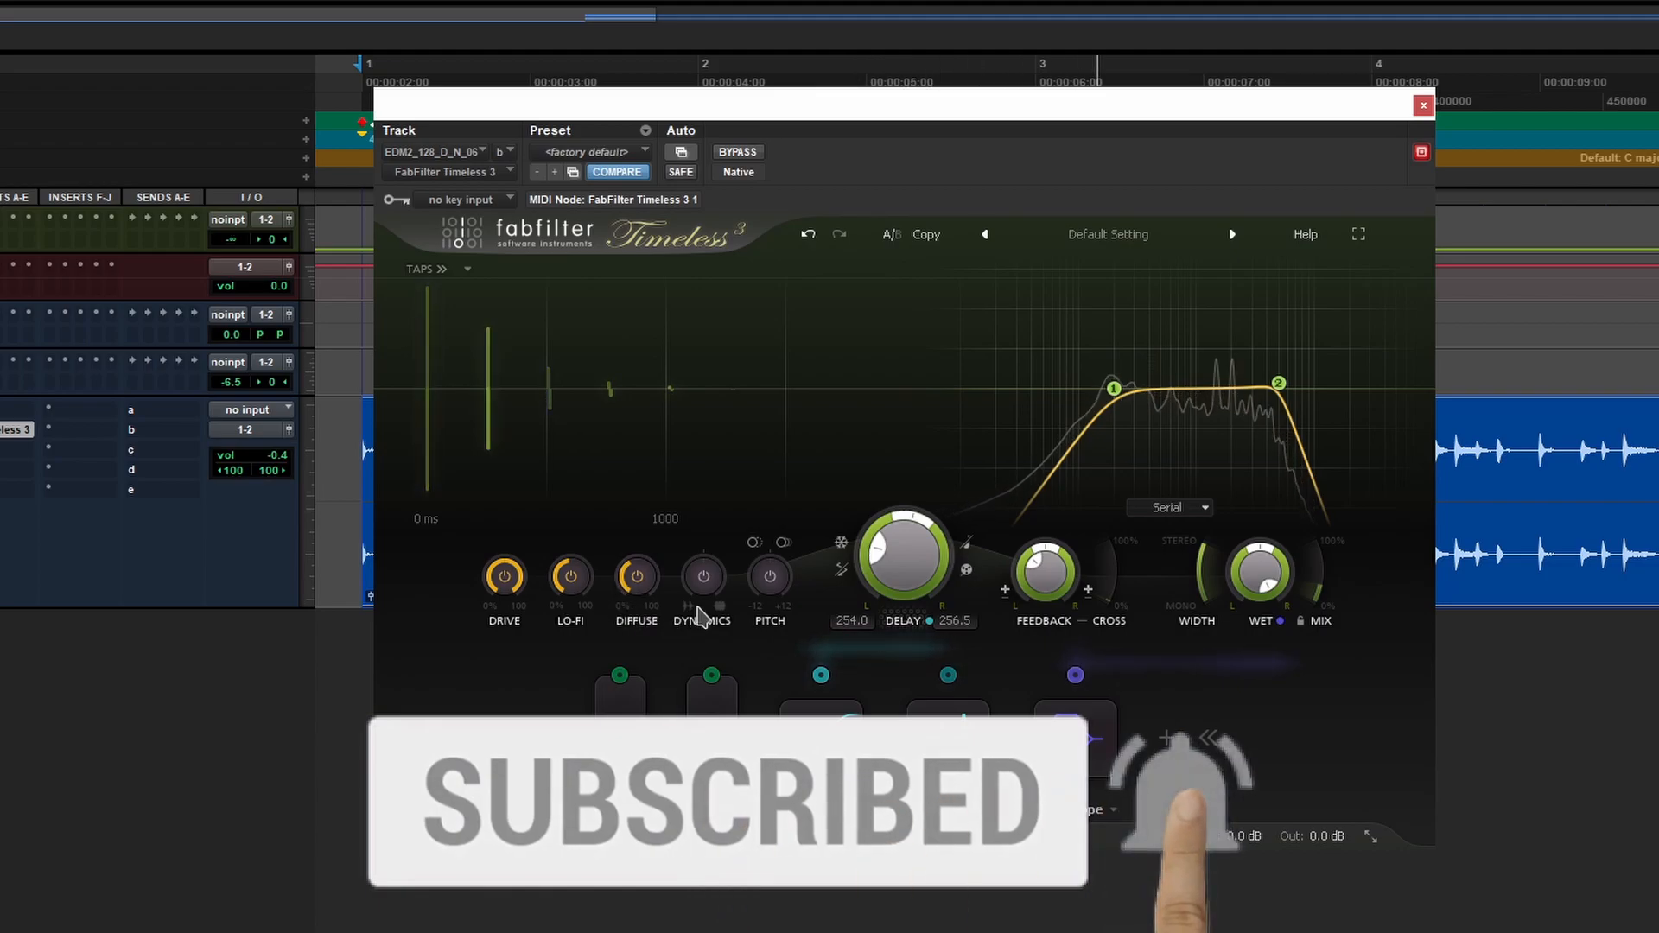
pyautogui.moveTo(706, 580)
pyautogui.moveTo(699, 586); pyautogui.dragTo(717, 515)
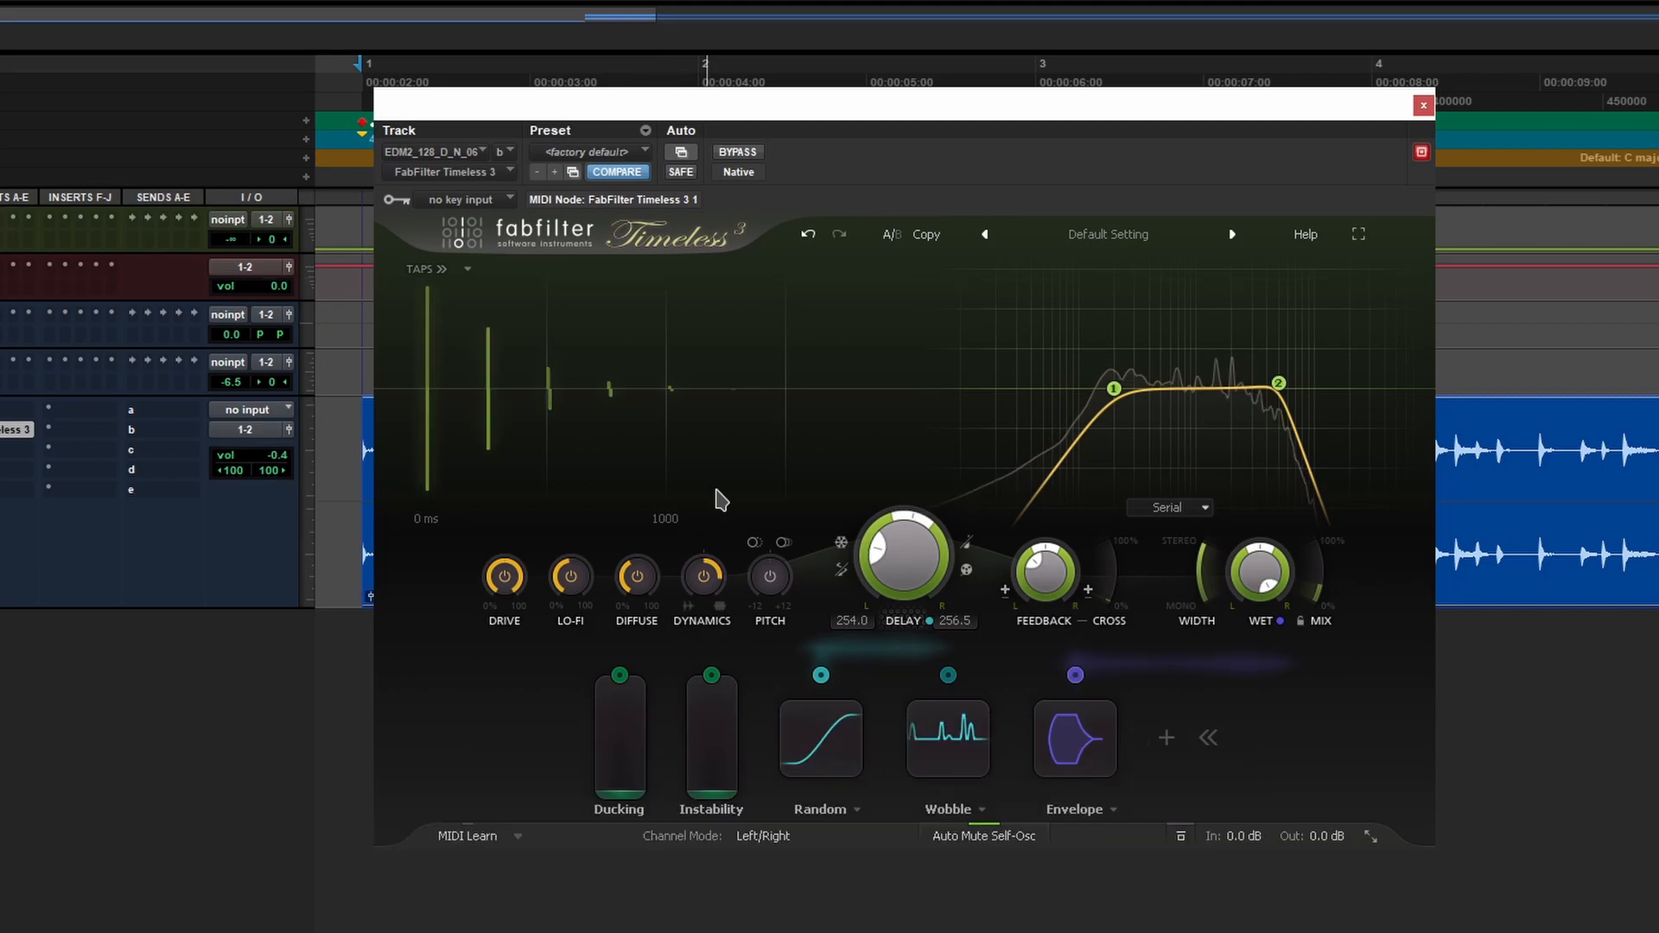
pyautogui.moveTo(771, 587)
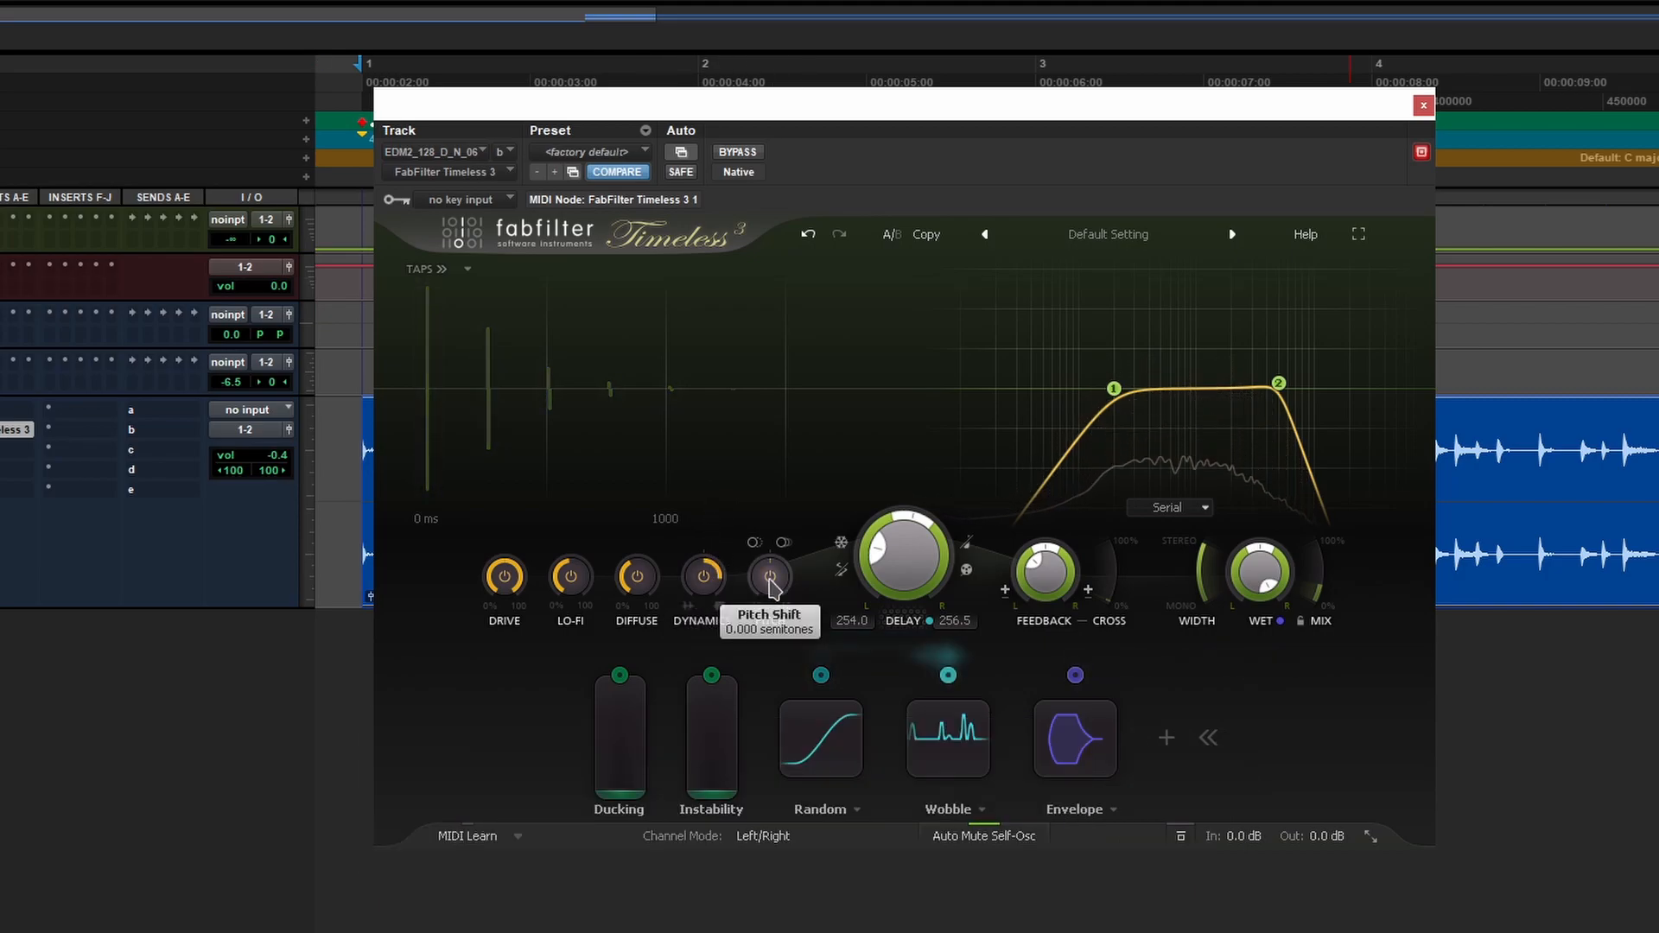
pyautogui.moveTo(764, 588); pyautogui.dragTo(768, 575)
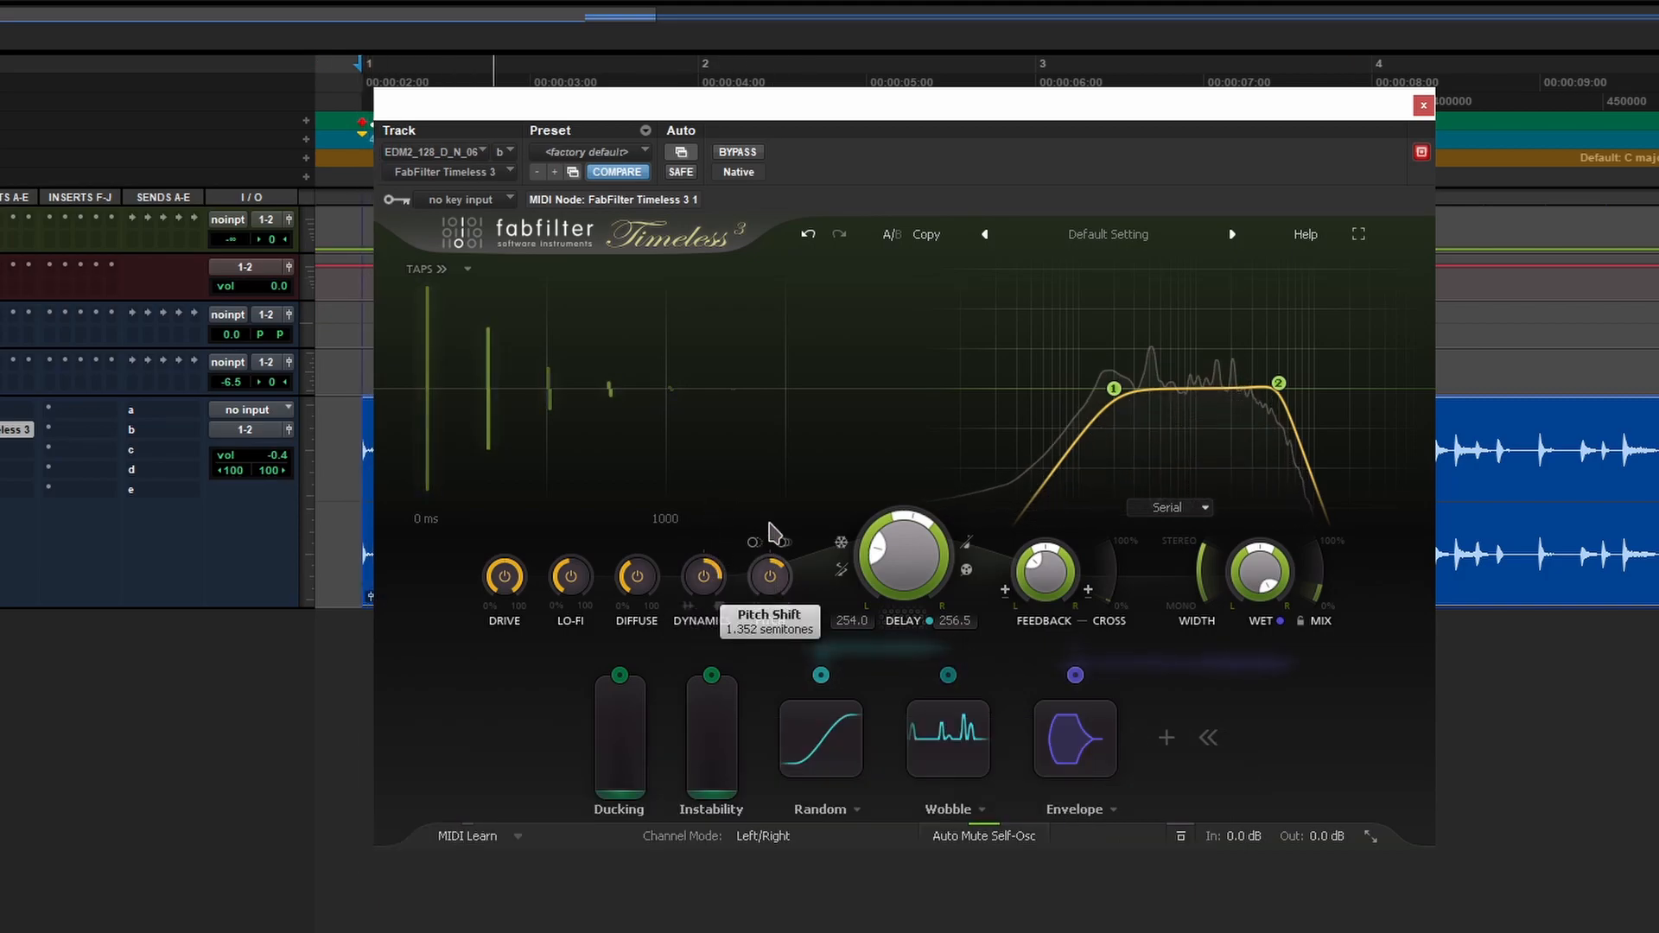
# - Restart playback and raise the echo pitch shift to about 3.2 semitones
pyautogui.press('space')
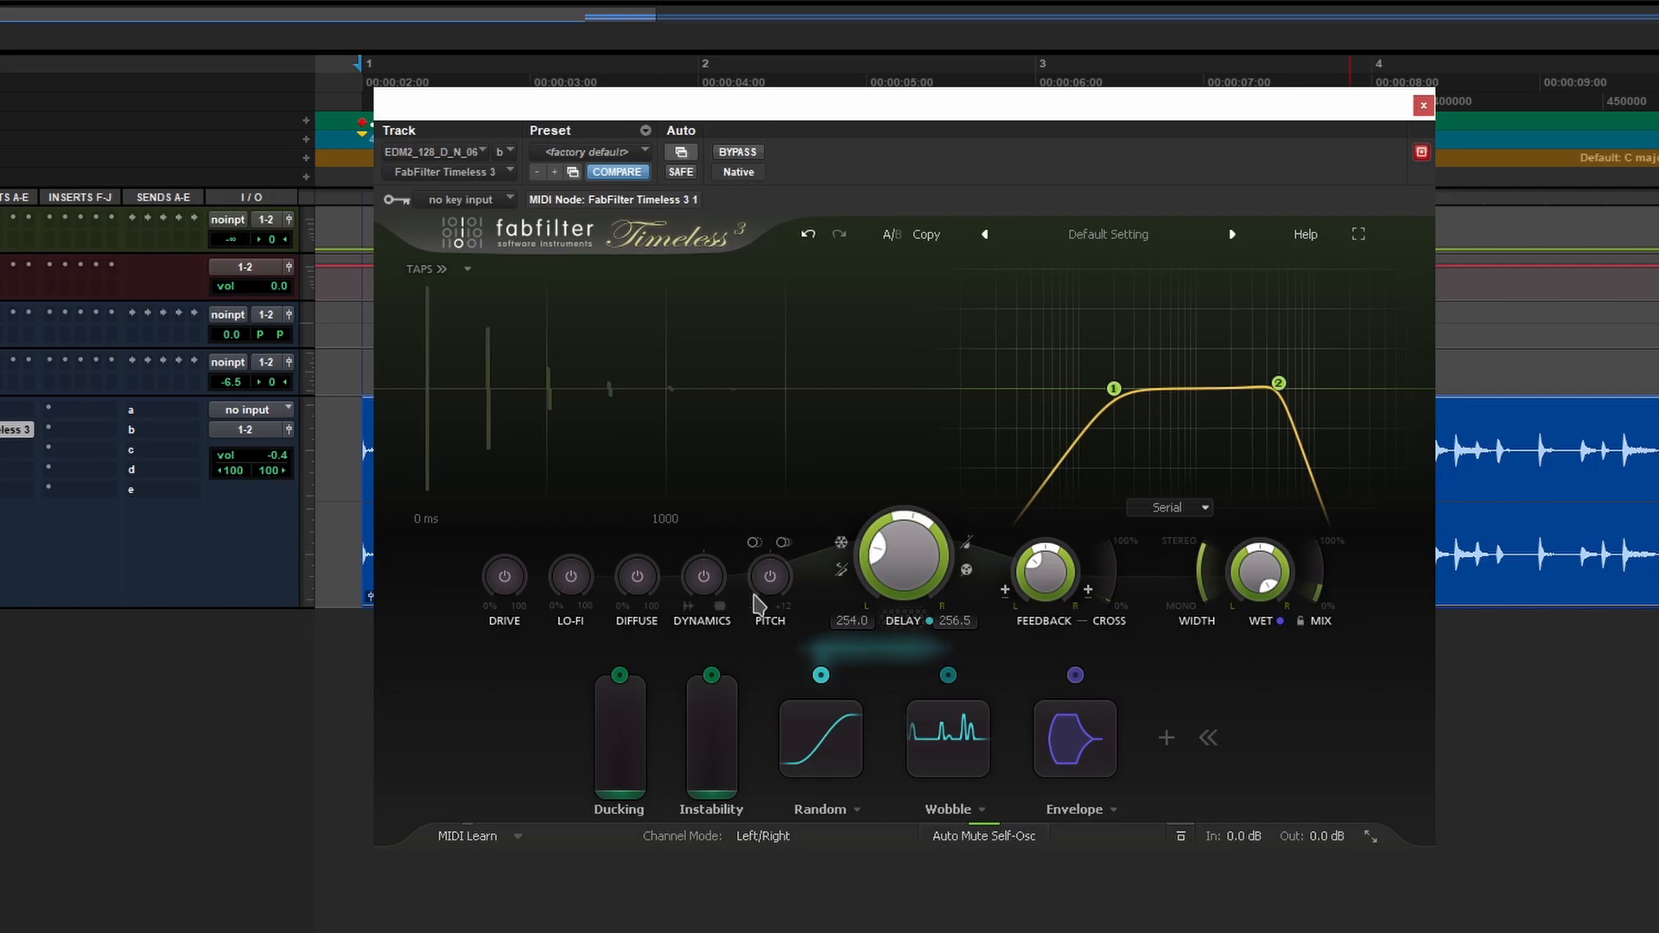
pyautogui.moveTo(758, 594)
pyautogui.press('space')
pyautogui.moveTo(757, 594); pyautogui.dragTo(786, 507)
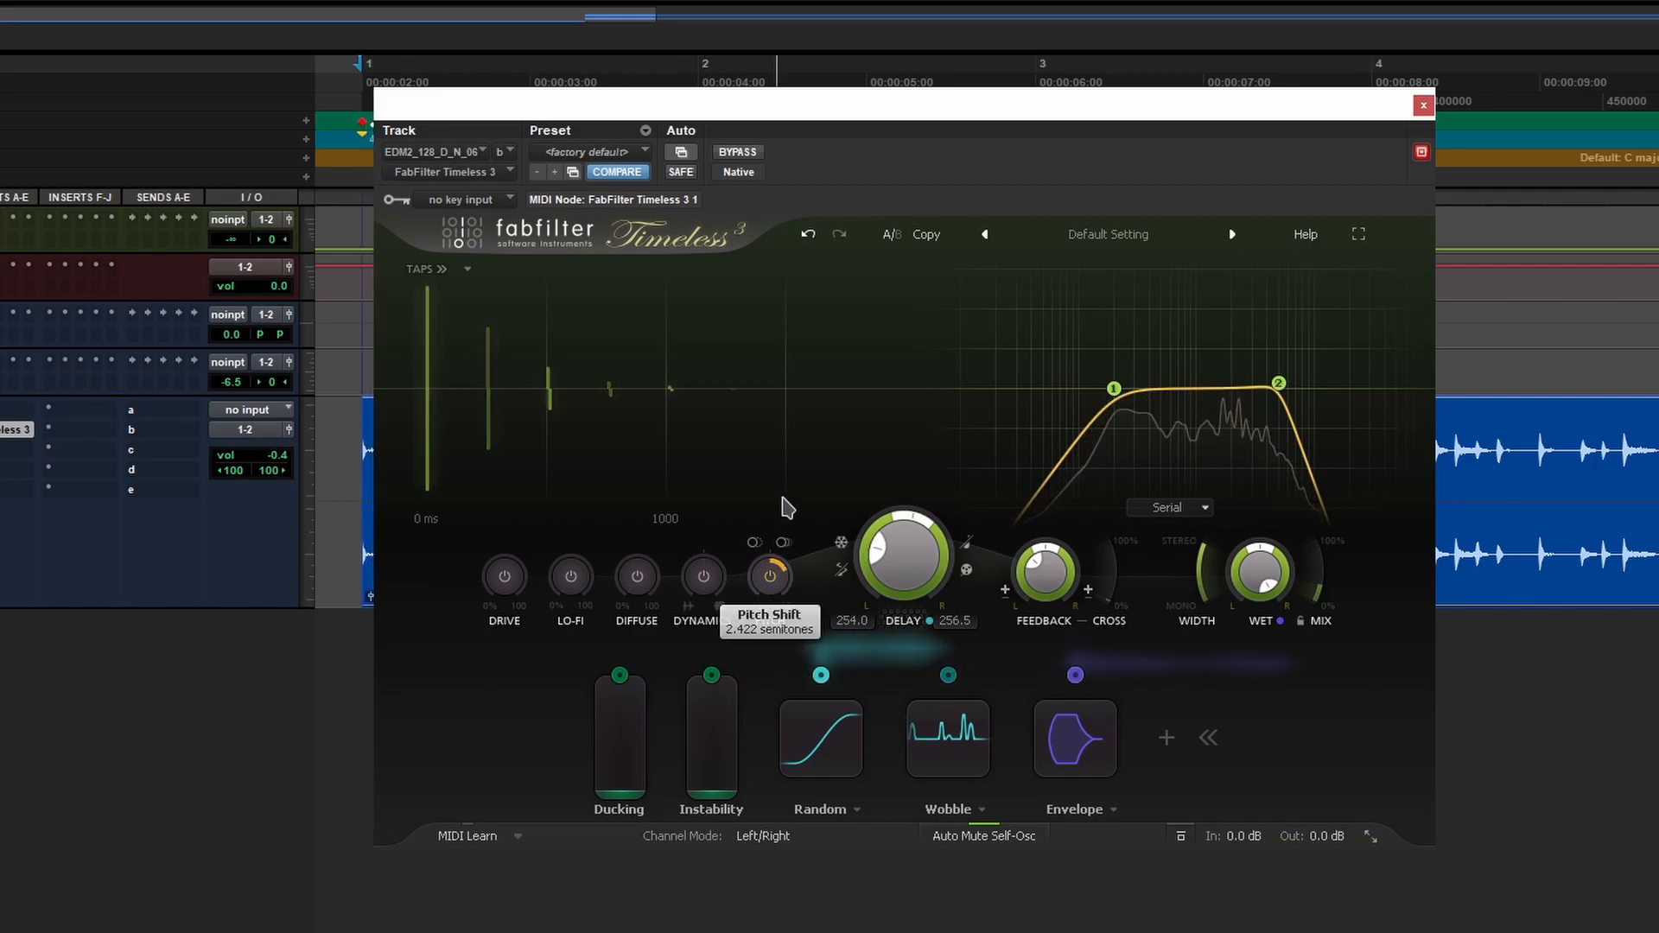
pyautogui.moveTo(758, 572); pyautogui.dragTo(767, 562)
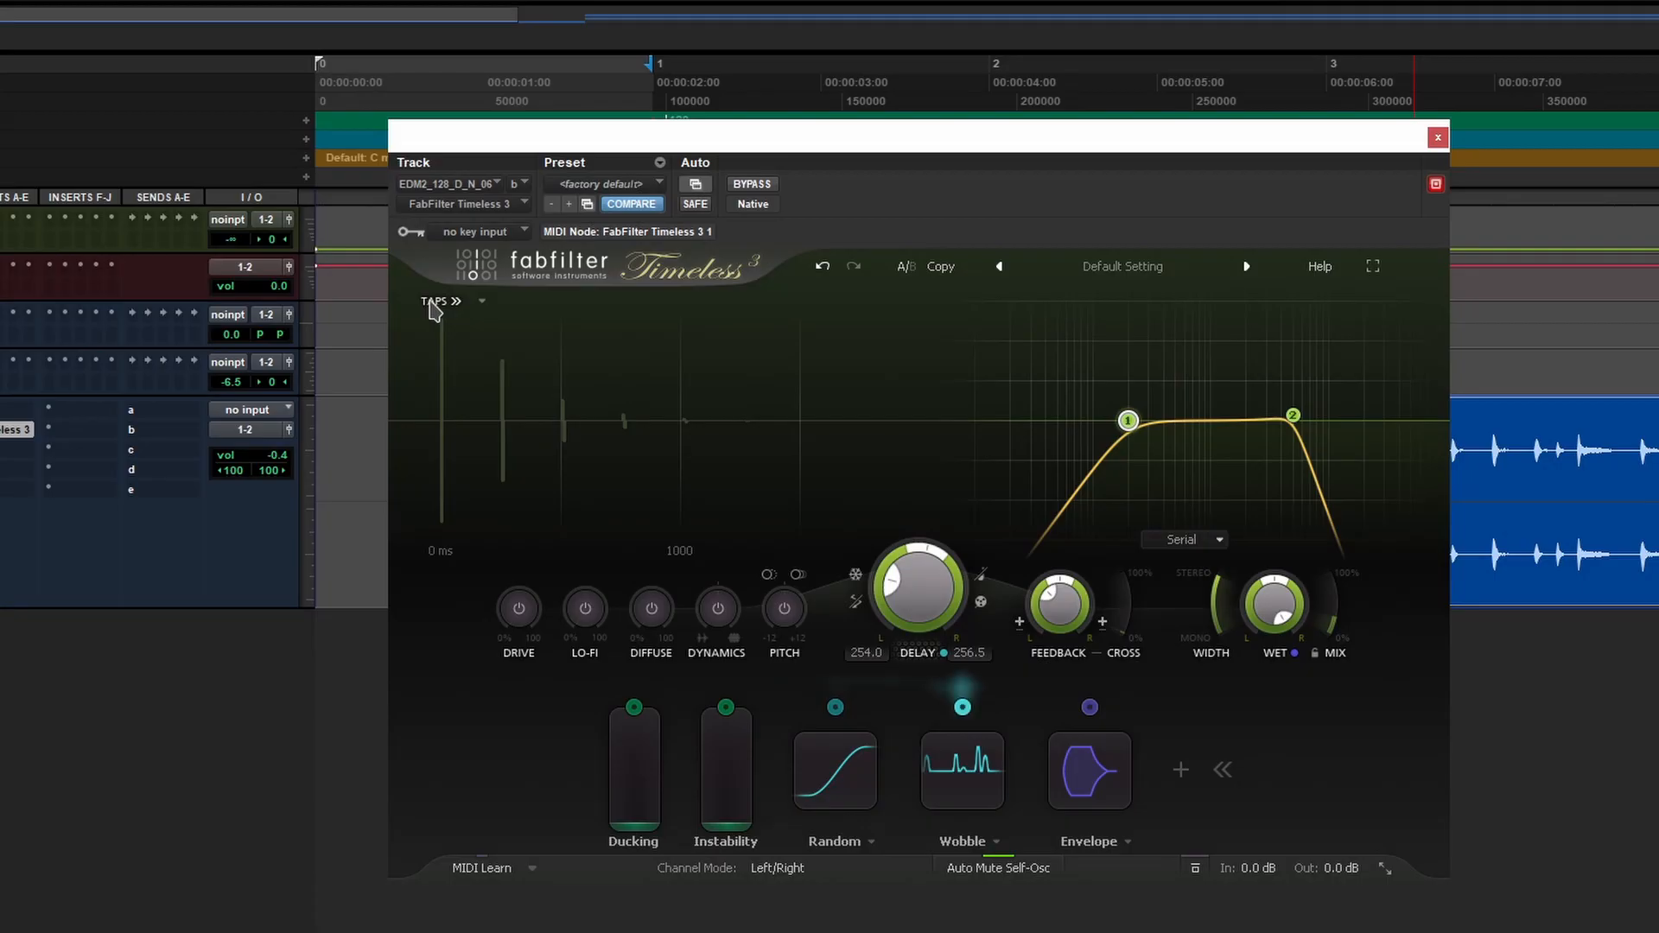
# - Show taps on a 0–100% scale and add taps at 25% (-7.22 dB) and 50% (-3.45 dB)
pyautogui.click(439, 302)
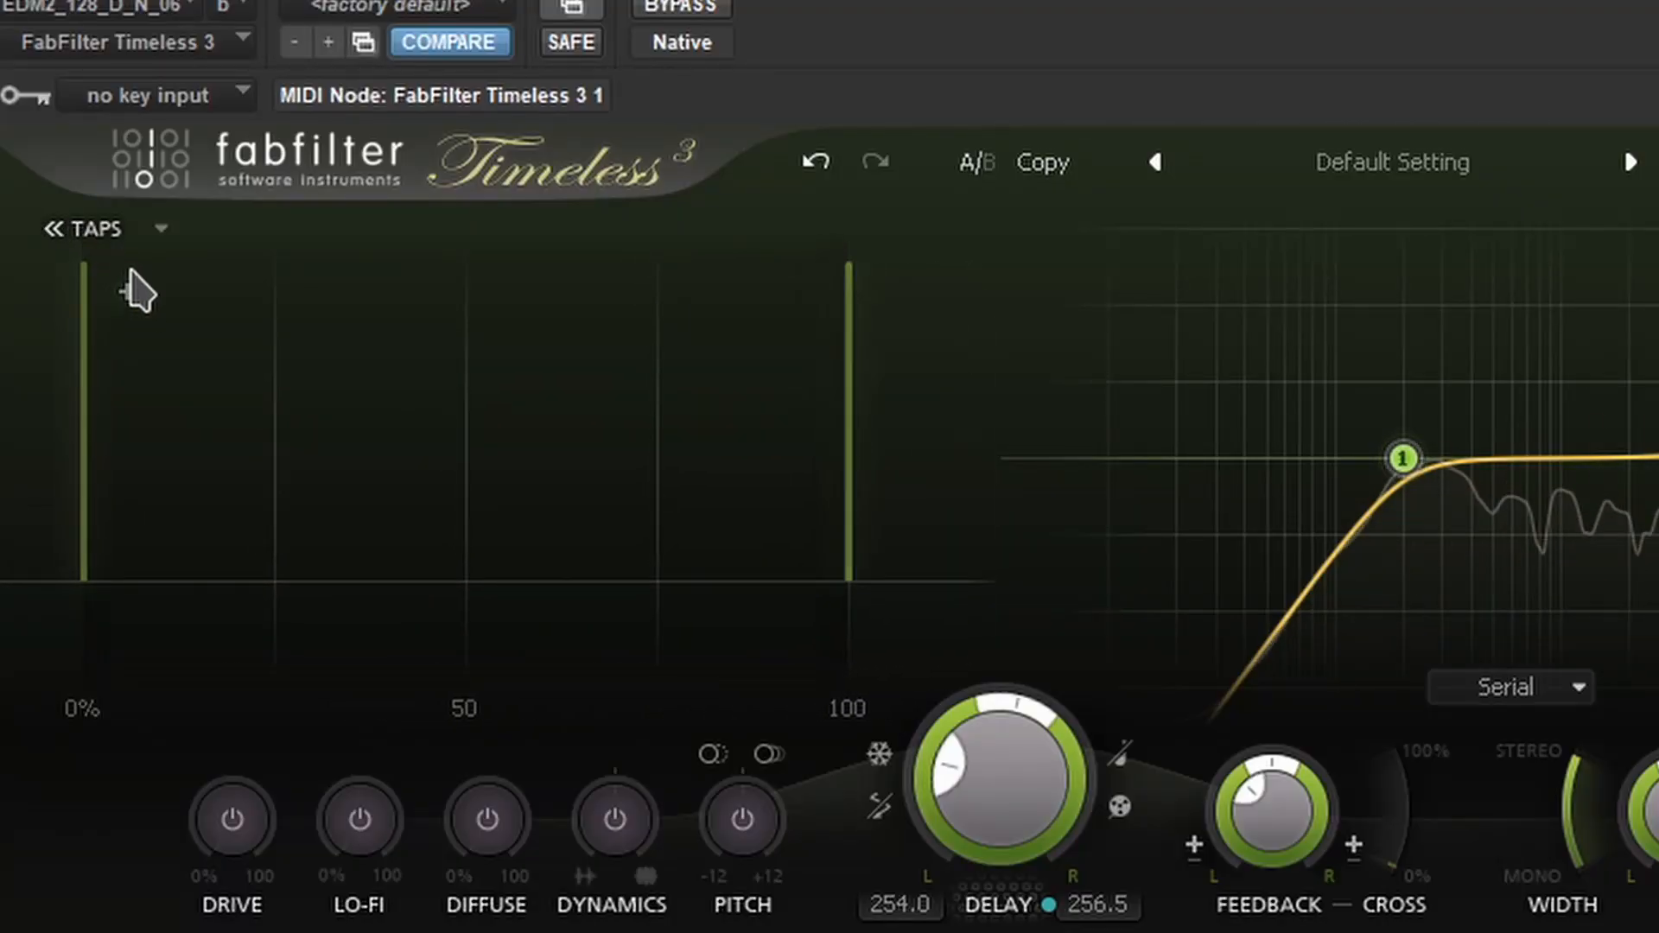
pyautogui.click(275, 272)
pyautogui.moveTo(274, 272); pyautogui.dragTo(277, 380)
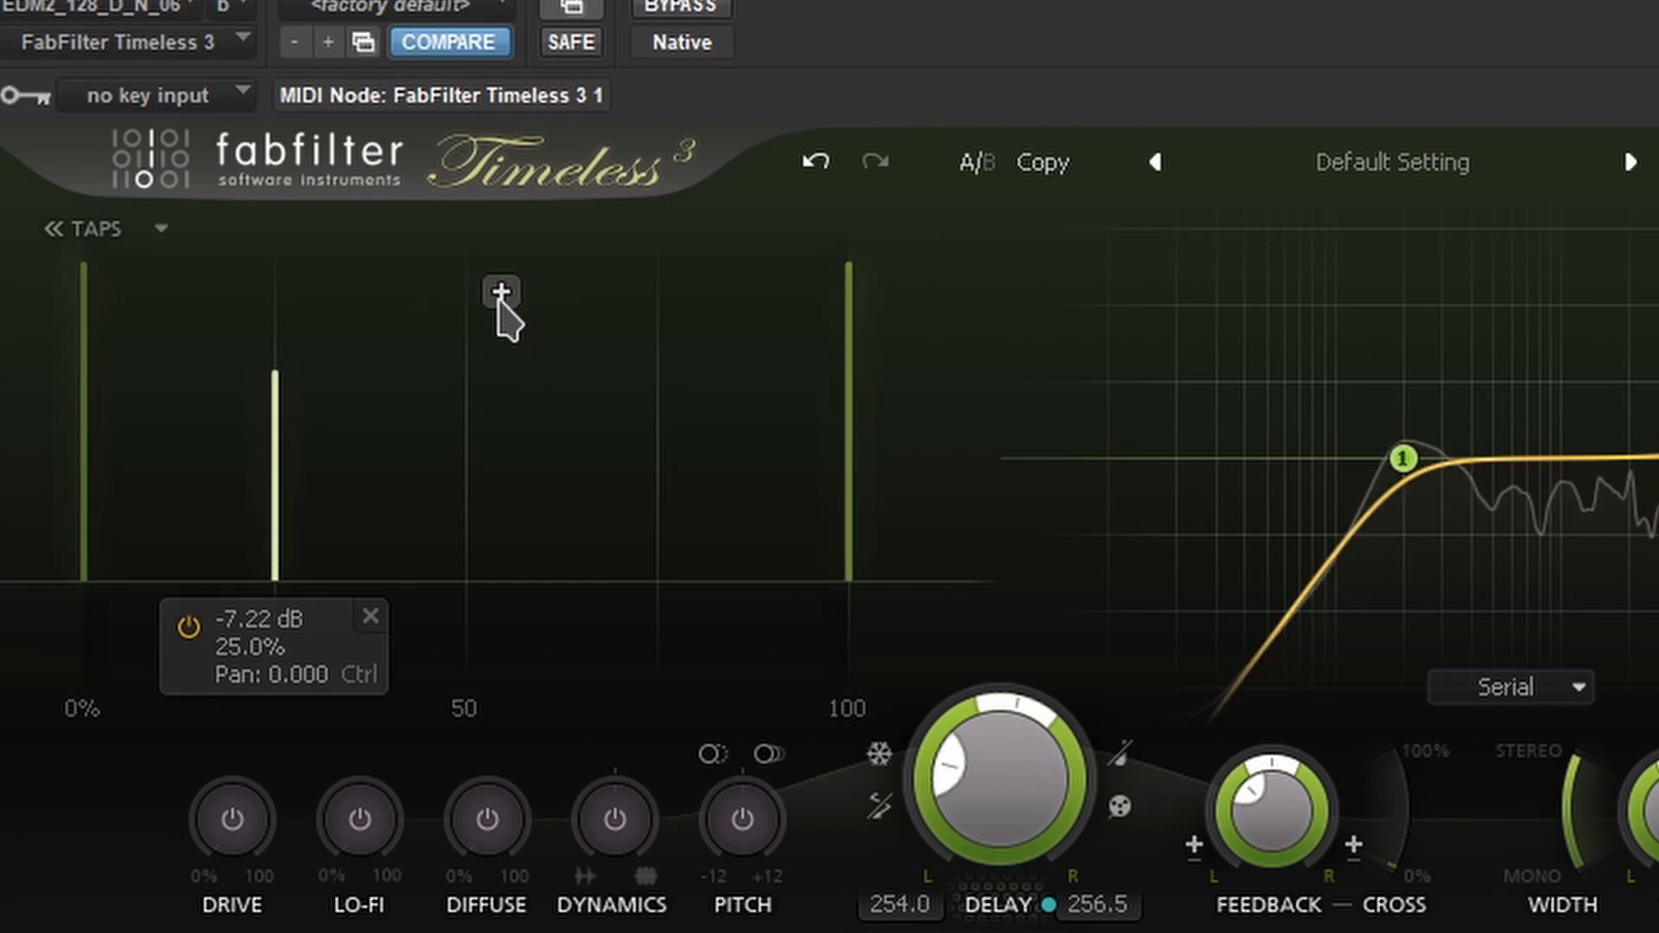
pyautogui.click(468, 285)
pyautogui.moveTo(469, 285); pyautogui.dragTo(463, 352)
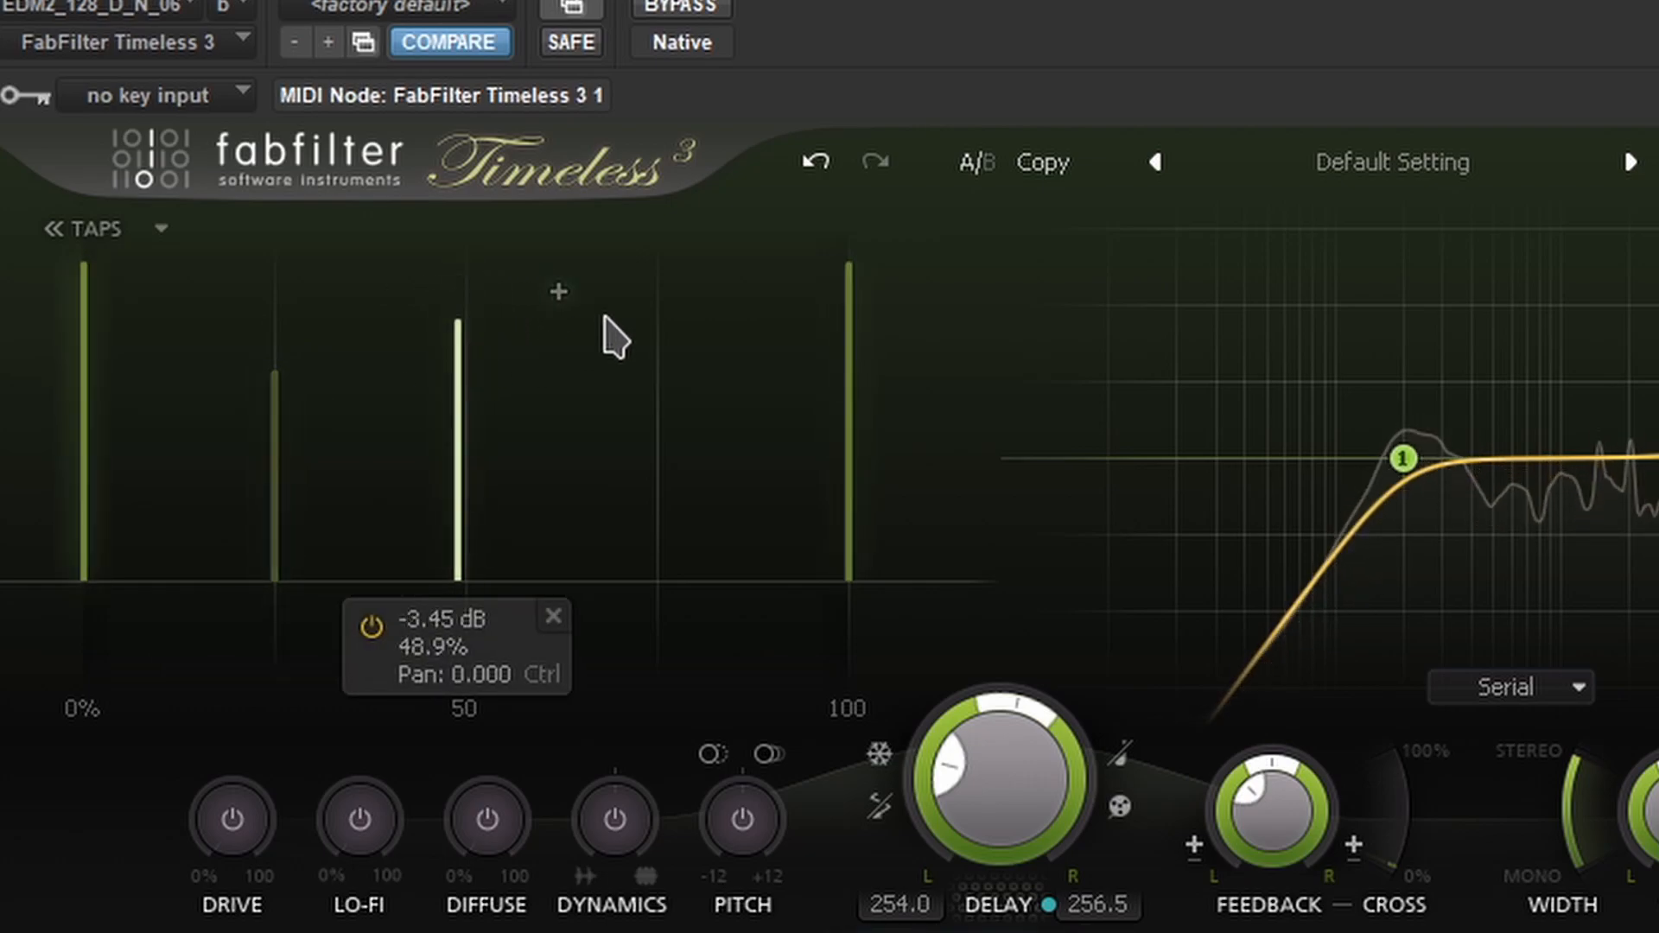
# - Add two more quiet taps, one moved earlier at -7.75 dB and one at 81.9%, -5.23 dB
pyautogui.click(661, 281)
pyautogui.moveTo(655, 280); pyautogui.dragTo(593, 378)
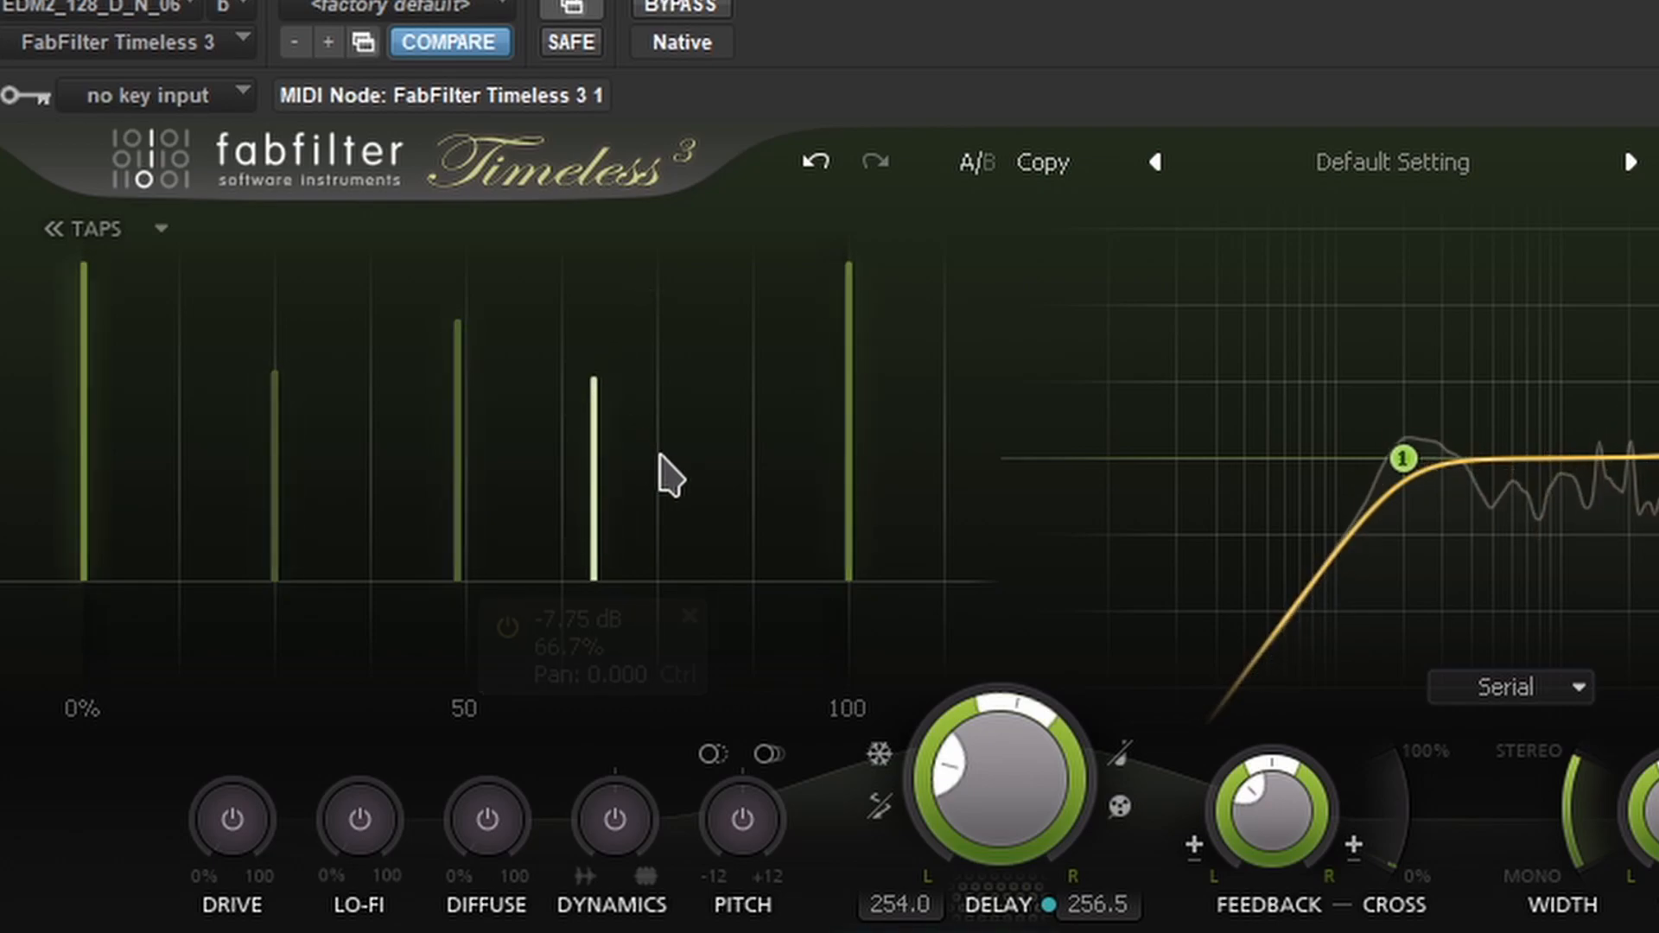
pyautogui.click(657, 334)
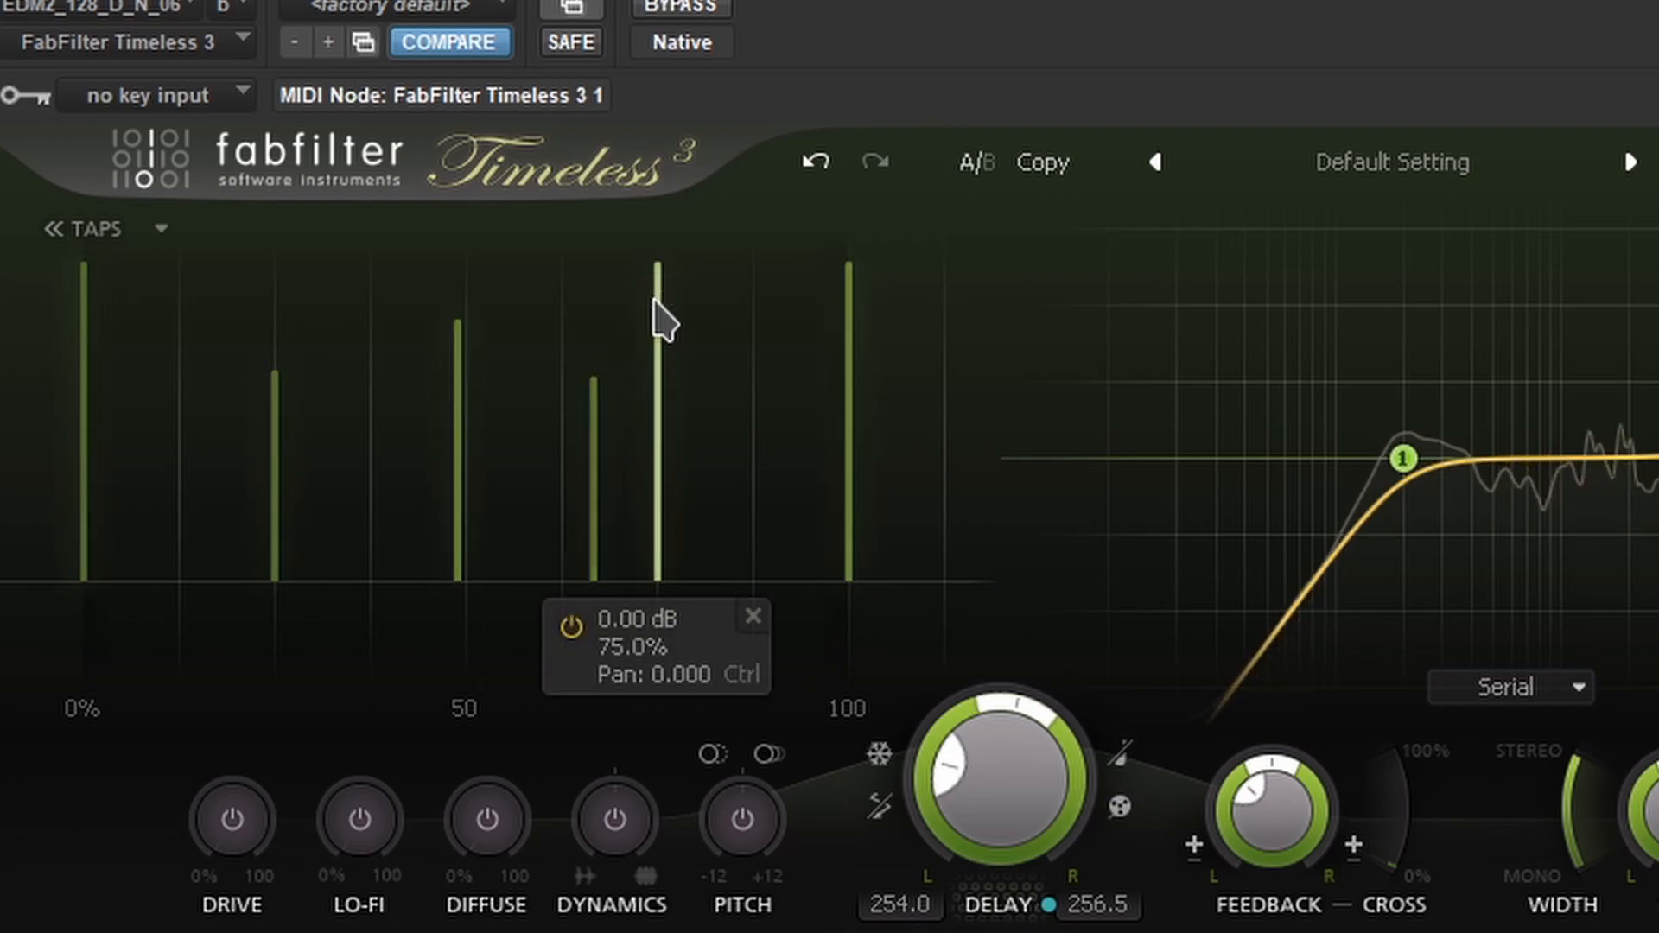
pyautogui.moveTo(658, 312); pyautogui.dragTo(748, 536)
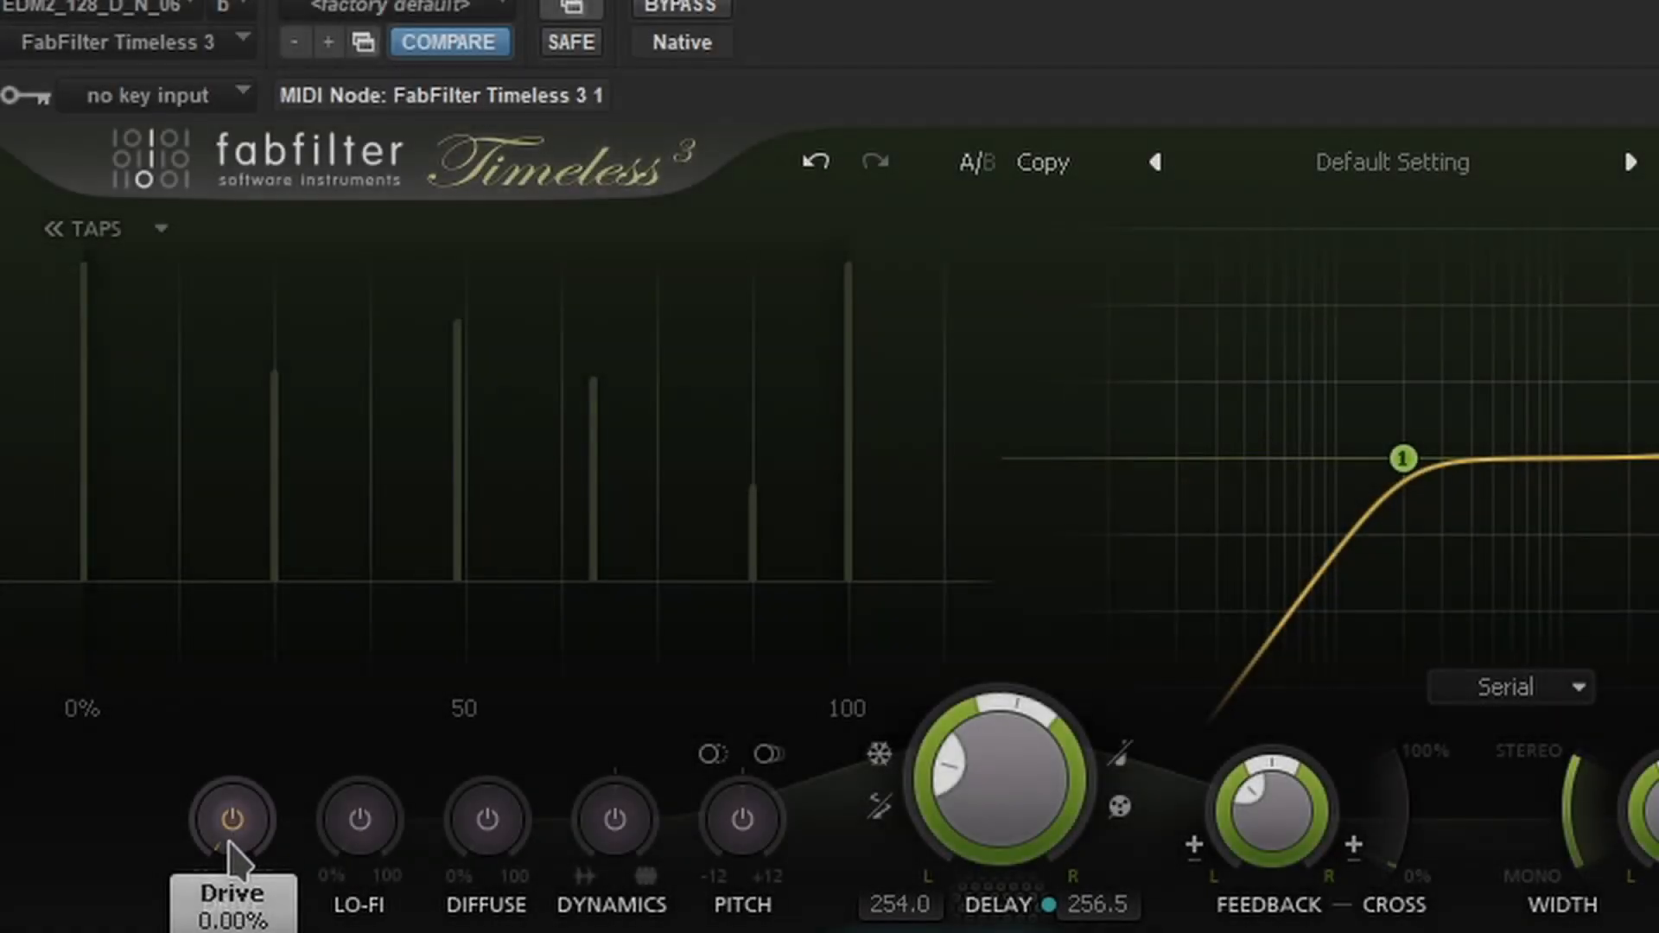
# - Raise Drive, try Lo-Fi around 33% then switch it off, and nudge filter band 2 up
pyautogui.moveTo(233, 807); pyautogui.dragTo(228, 793)
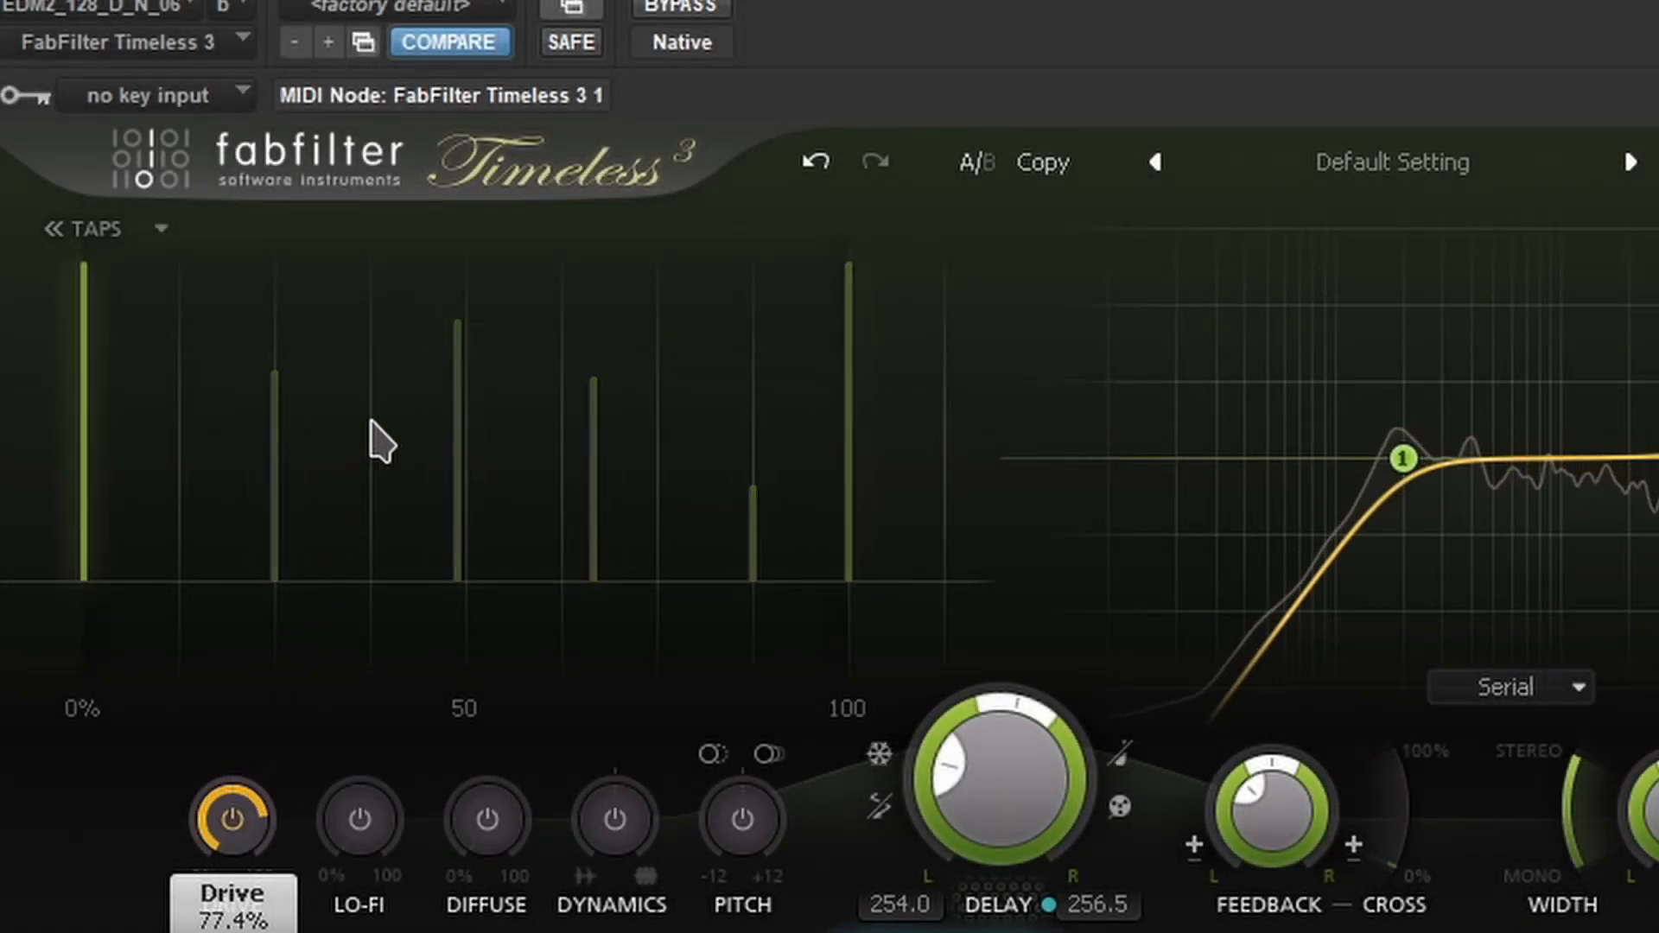
pyautogui.moveTo(370, 843); pyautogui.dragTo(348, 784)
pyautogui.moveTo(292, 544); pyautogui.dragTo(268, 760)
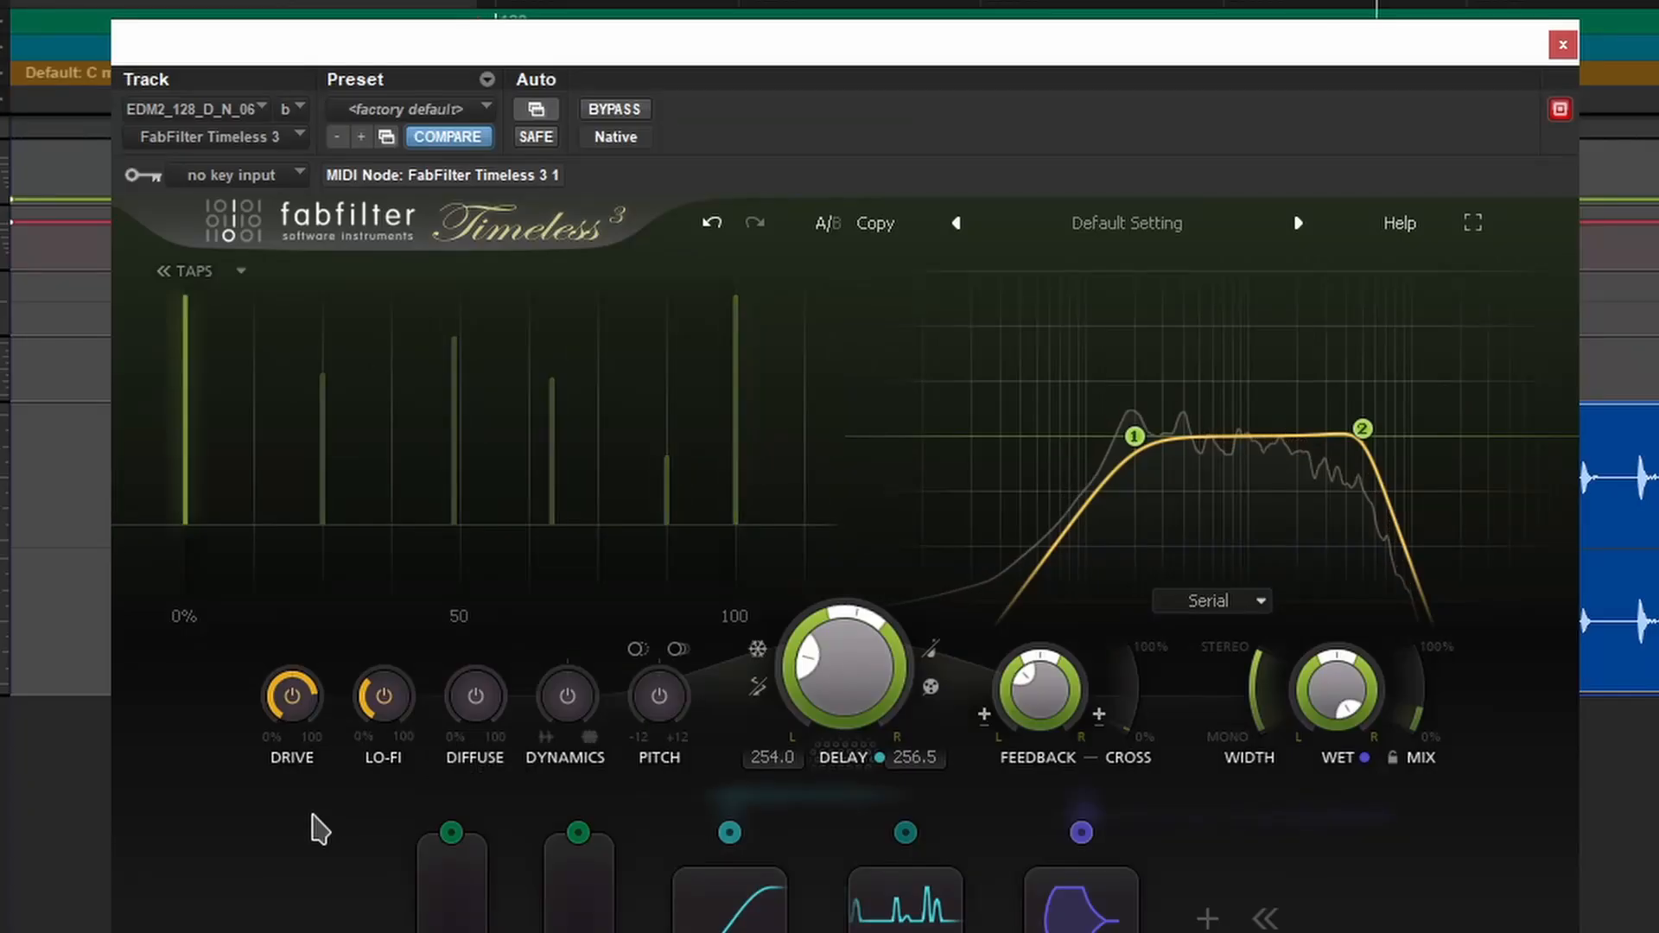
pyautogui.click(380, 700)
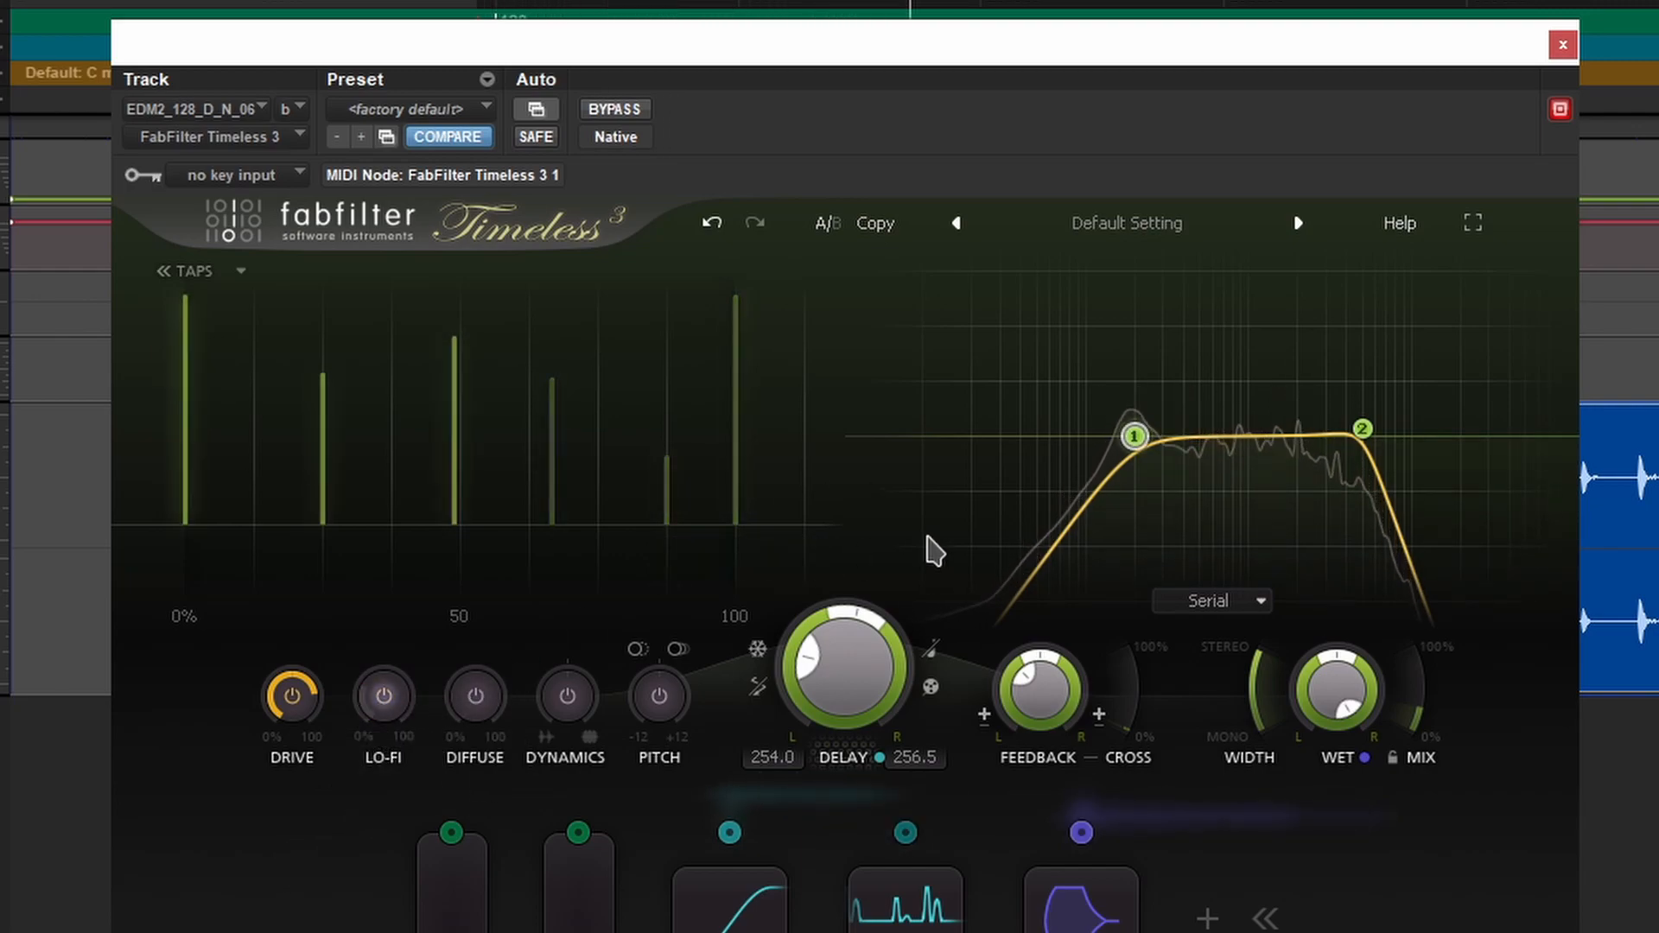
pyautogui.moveTo(1362, 431)
pyautogui.mouseDown()
pyautogui.moveTo(1355, 359)
pyautogui.moveTo(1317, 382)
pyautogui.moveTo(1380, 421)
pyautogui.moveTo(1429, 423)
pyautogui.moveTo(1388, 424)
pyautogui.mouseUp()
pyautogui.rightClick(1429, 424)
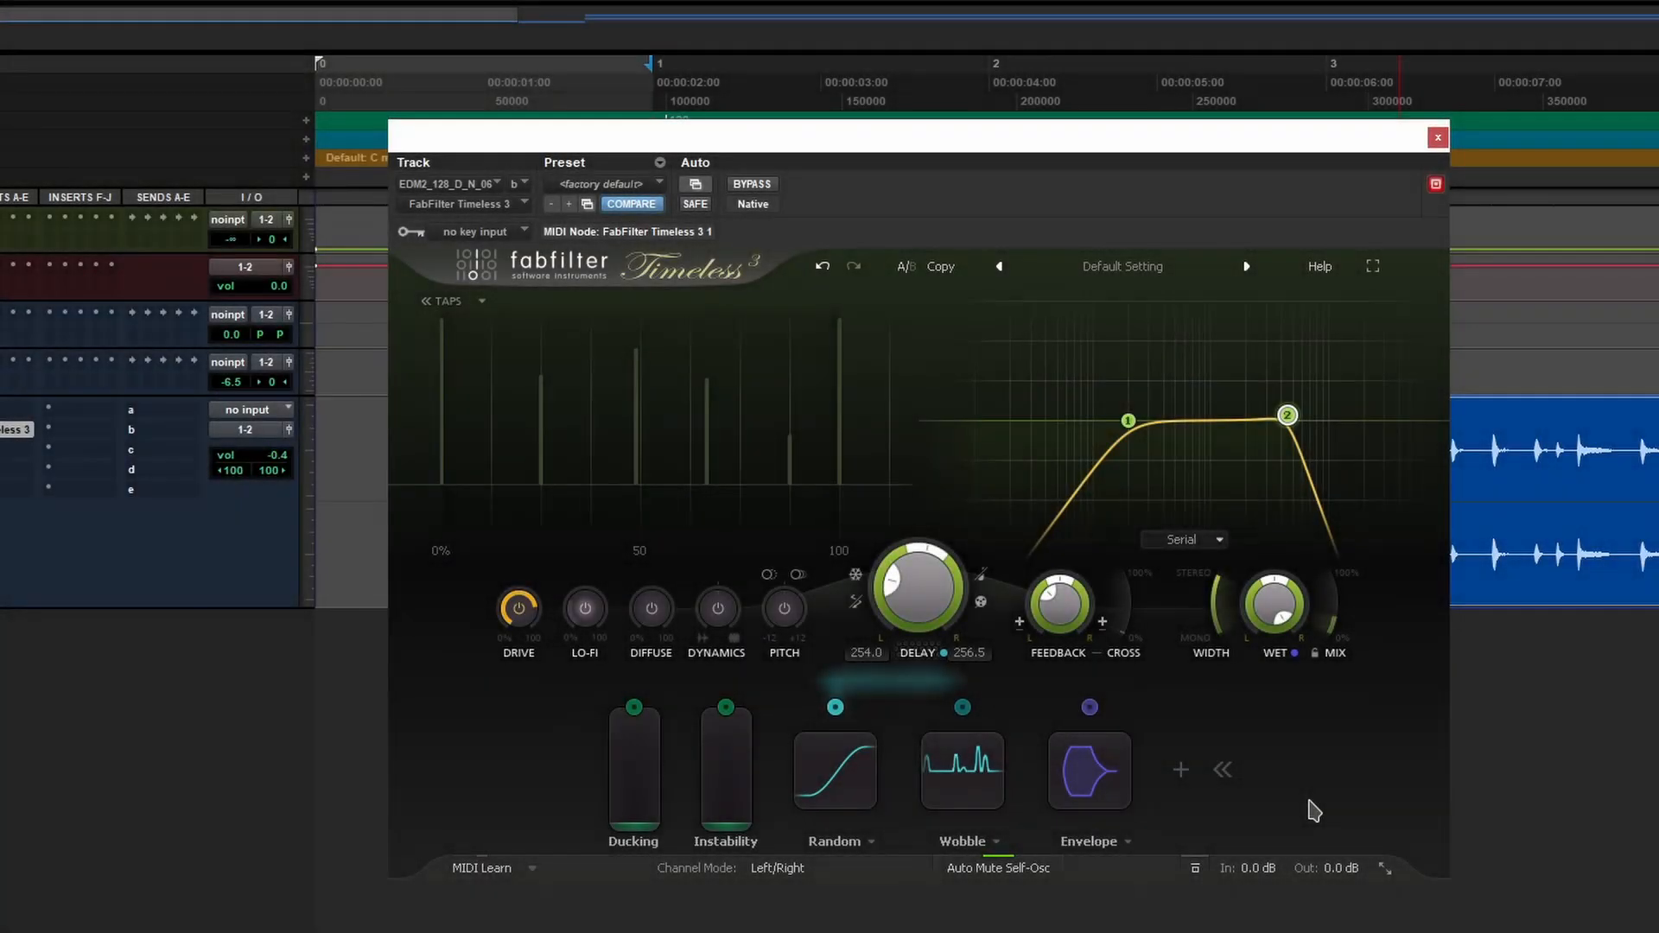
# - Route the Wobble modulator to Drive, increase its depth, and lower Drive to about 61.6%
pyautogui.moveTo(962, 707); pyautogui.dragTo(518, 614)
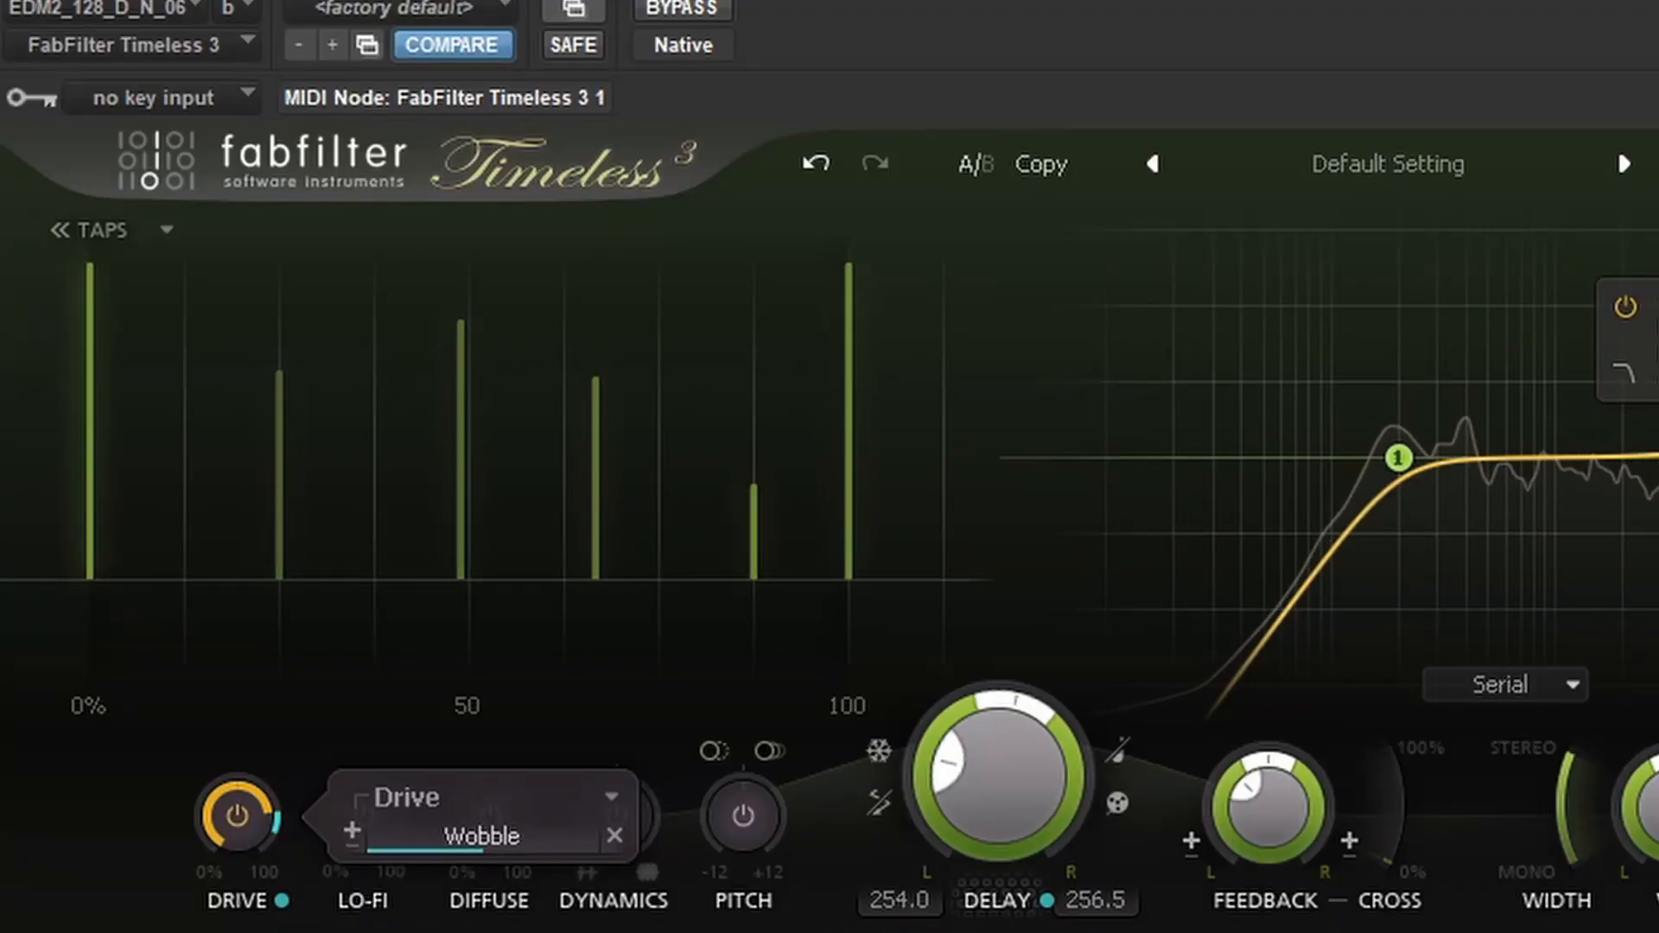
pyautogui.moveTo(452, 844); pyautogui.dragTo(527, 864)
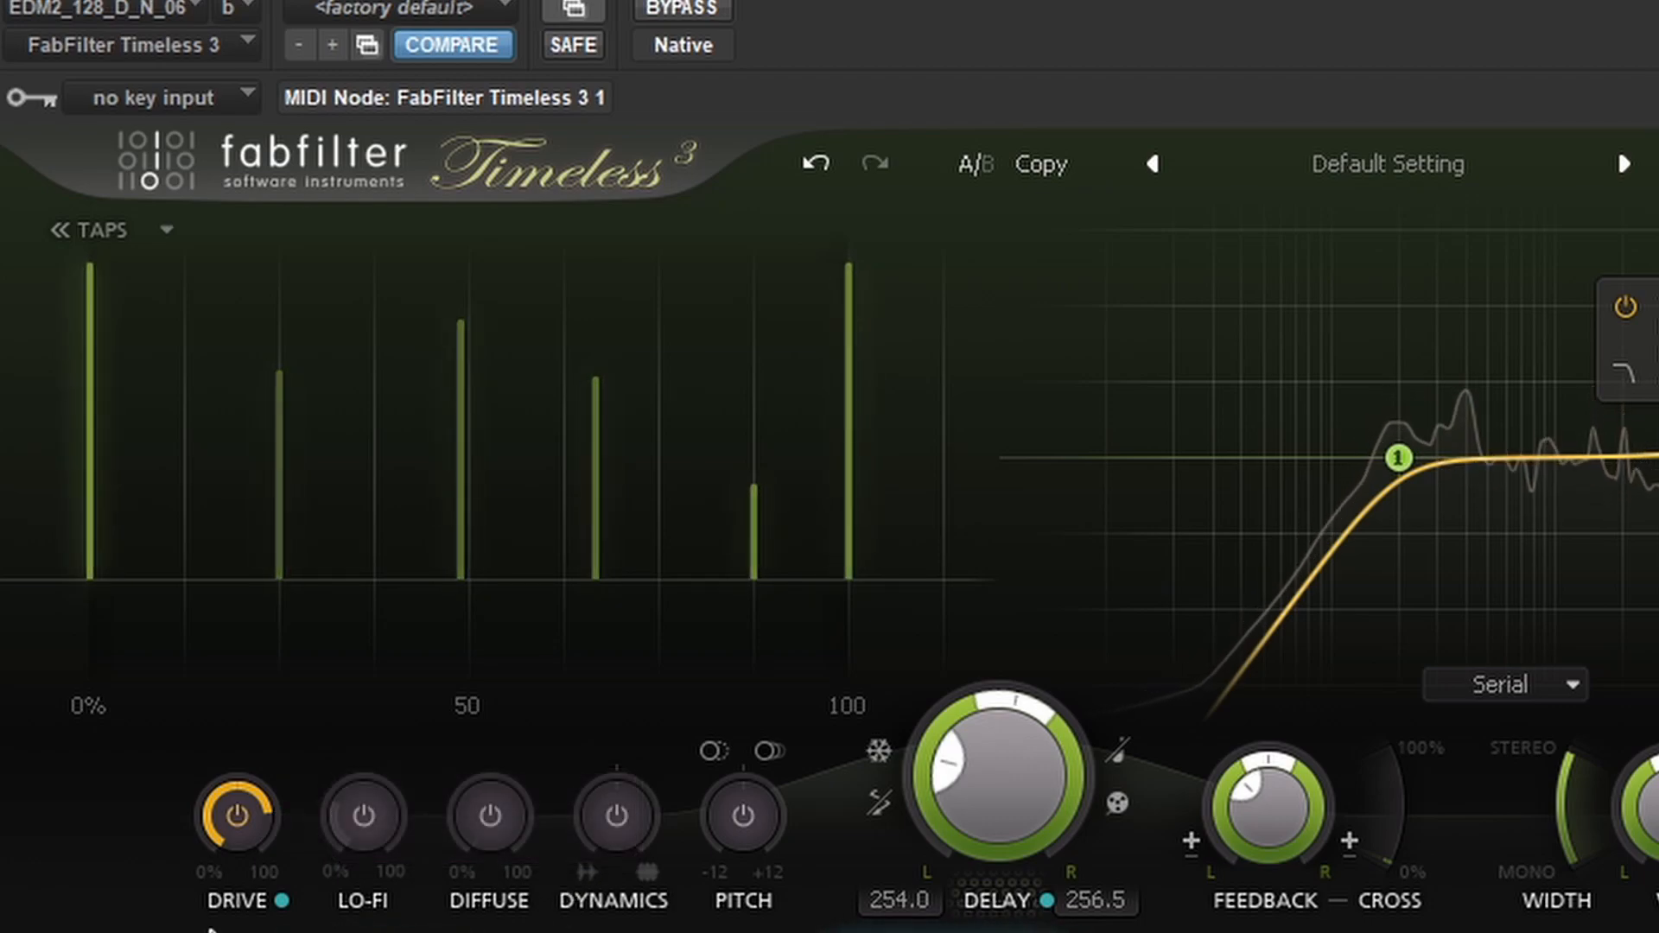
pyautogui.moveTo(228, 825)
pyautogui.moveTo(219, 810); pyautogui.dragTo(215, 909)
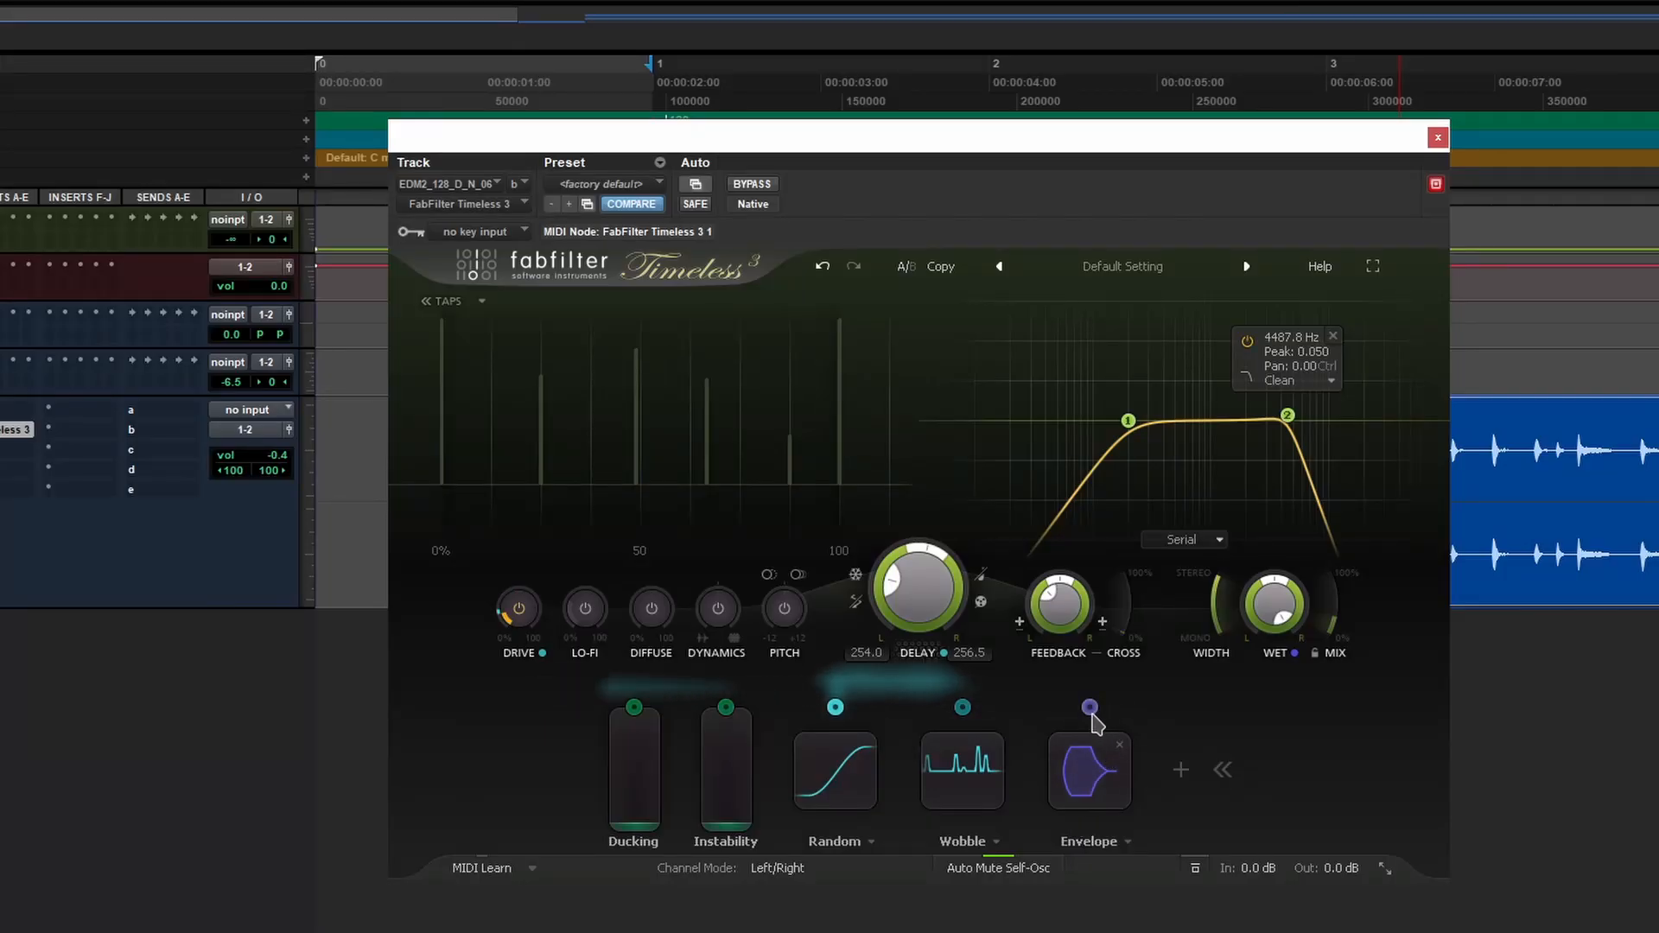
# - Route the Envelope modulator to Drive, set Wobble's depth to 0.931 and raise Envelope's slightly
pyautogui.moveTo(1089, 707); pyautogui.dragTo(529, 602)
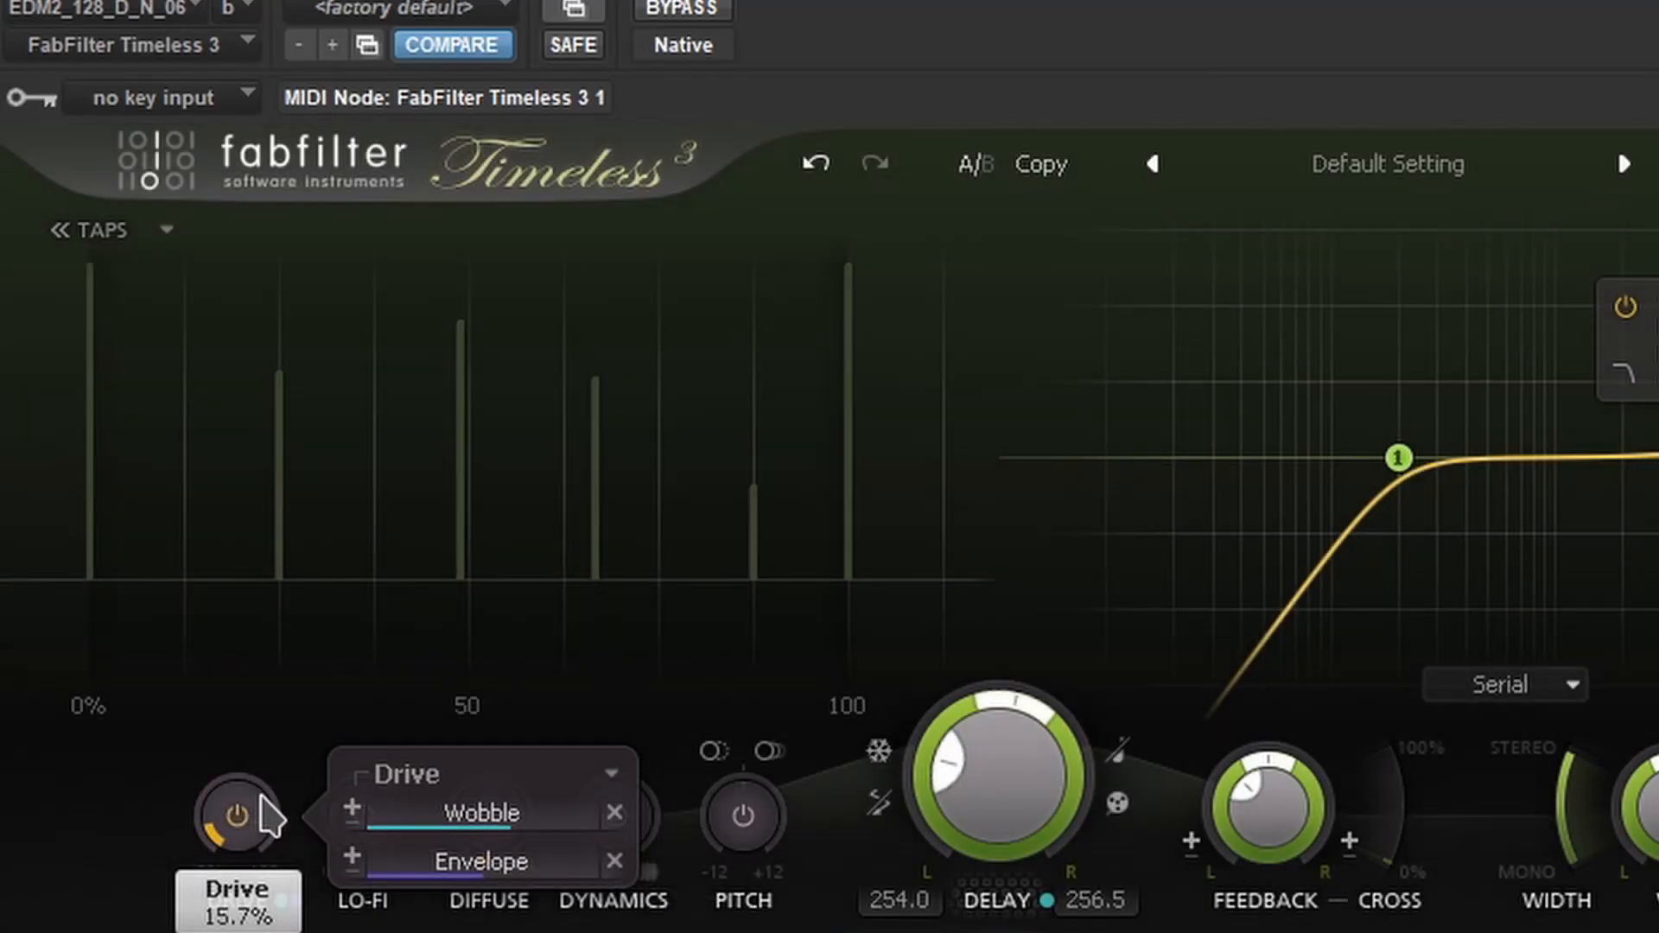
pyautogui.moveTo(268, 817); pyautogui.dragTo(268, 816)
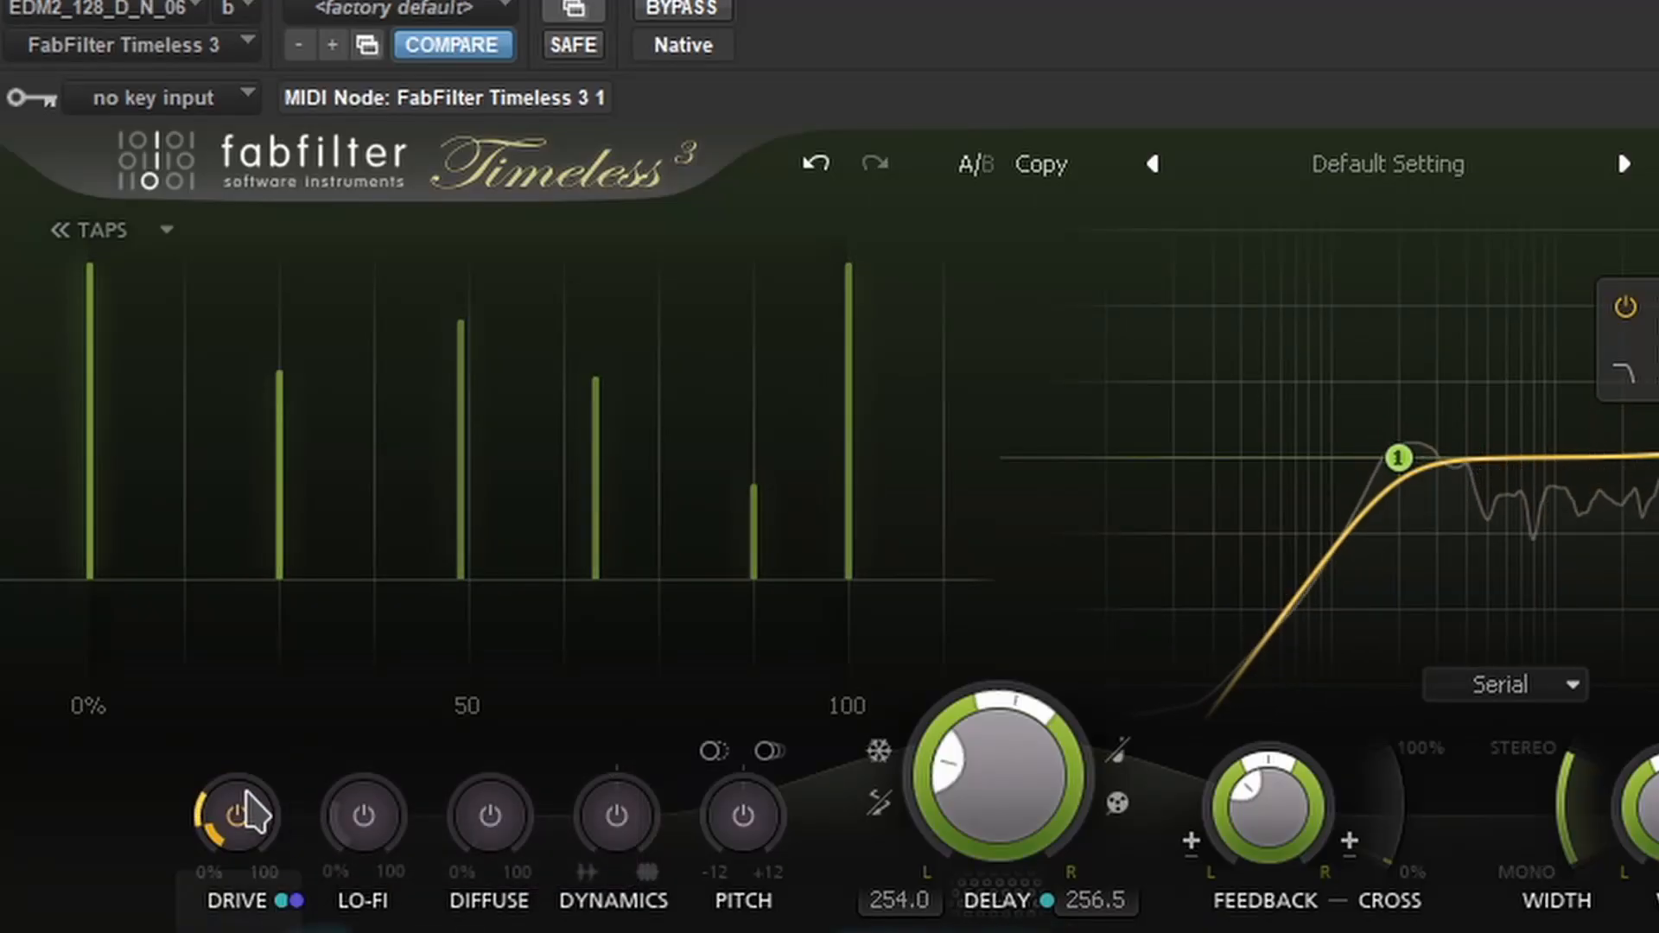
pyautogui.moveTo(246, 808)
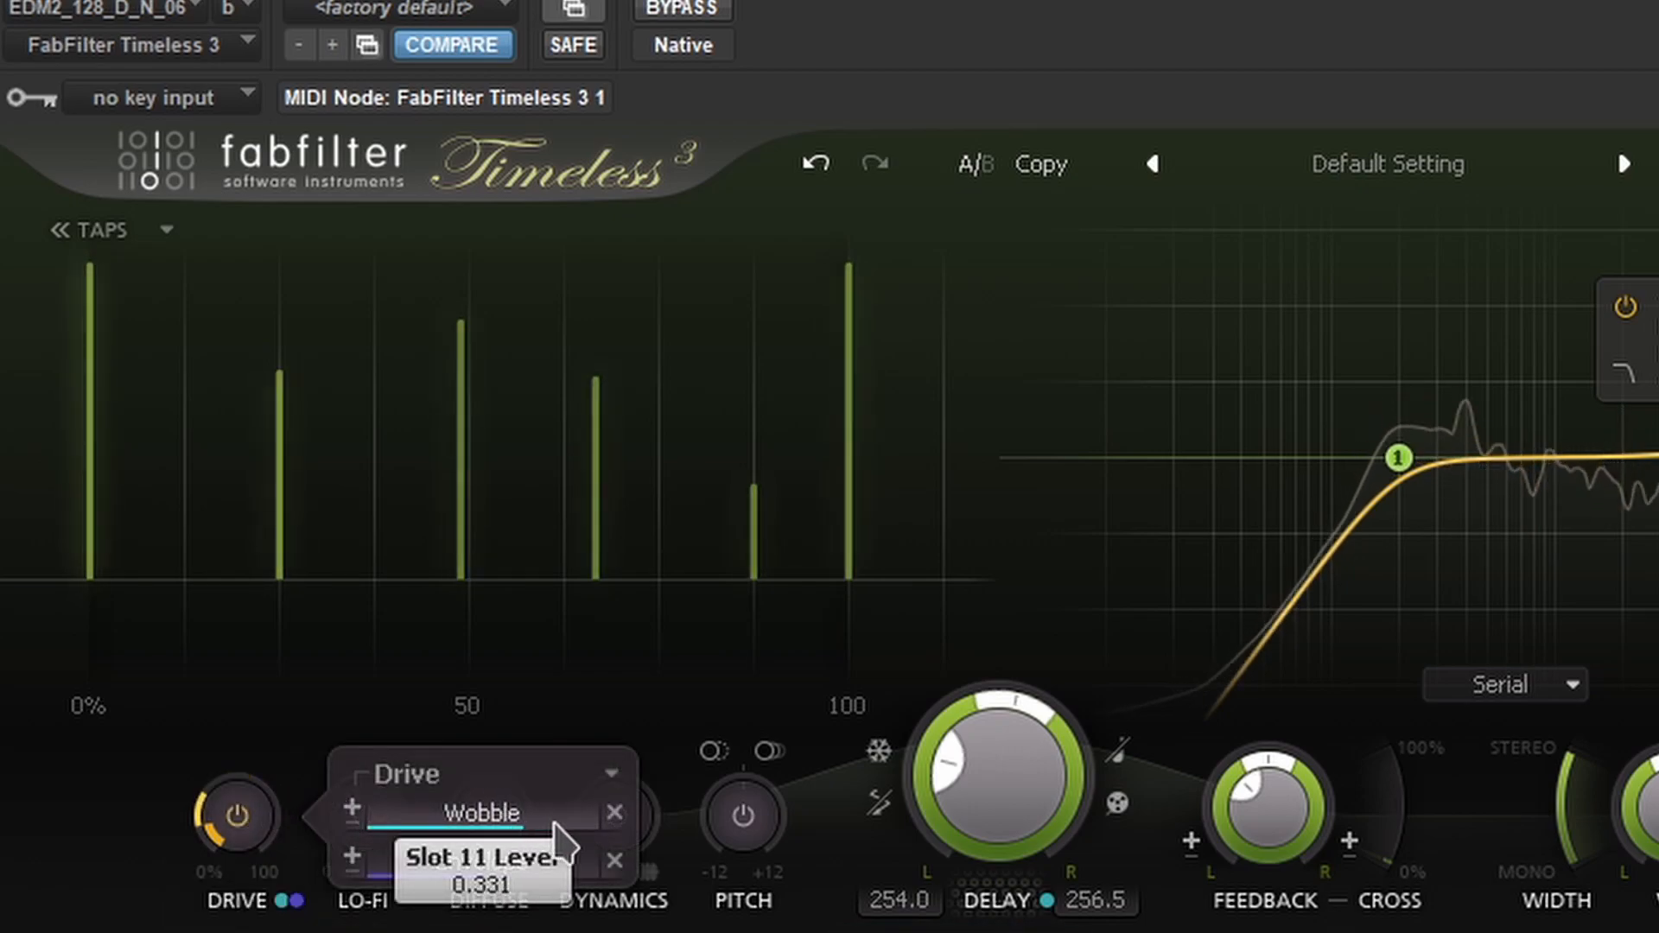
pyautogui.moveTo(590, 827); pyautogui.dragTo(689, 827)
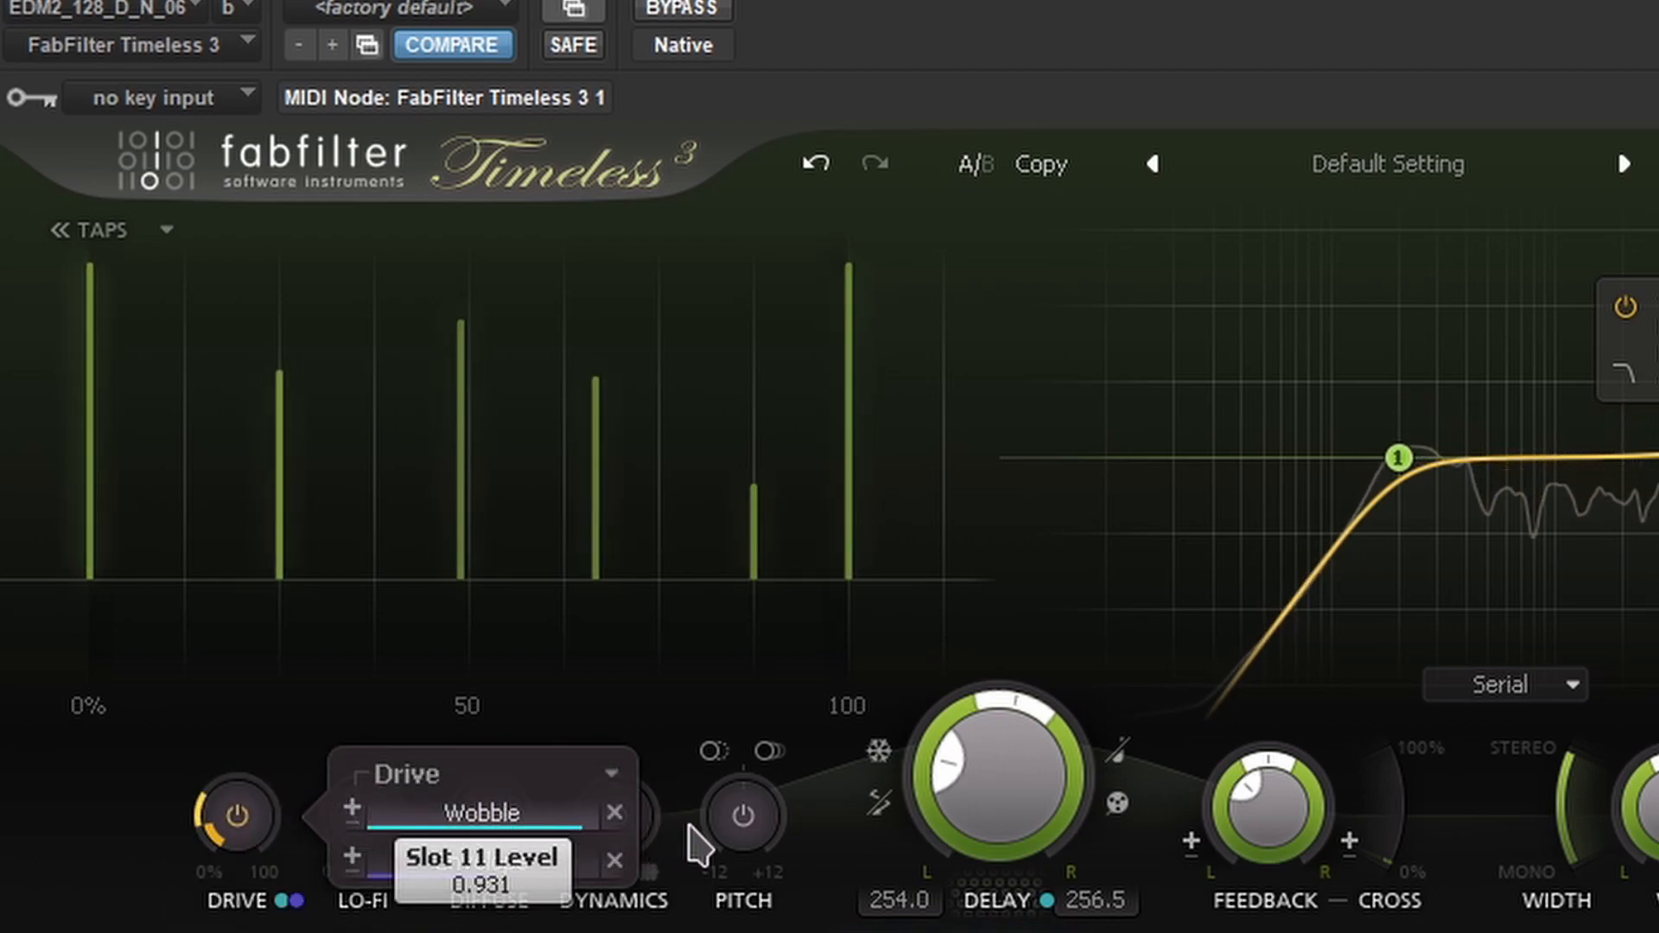
pyautogui.moveTo(527, 875); pyautogui.dragTo(560, 880)
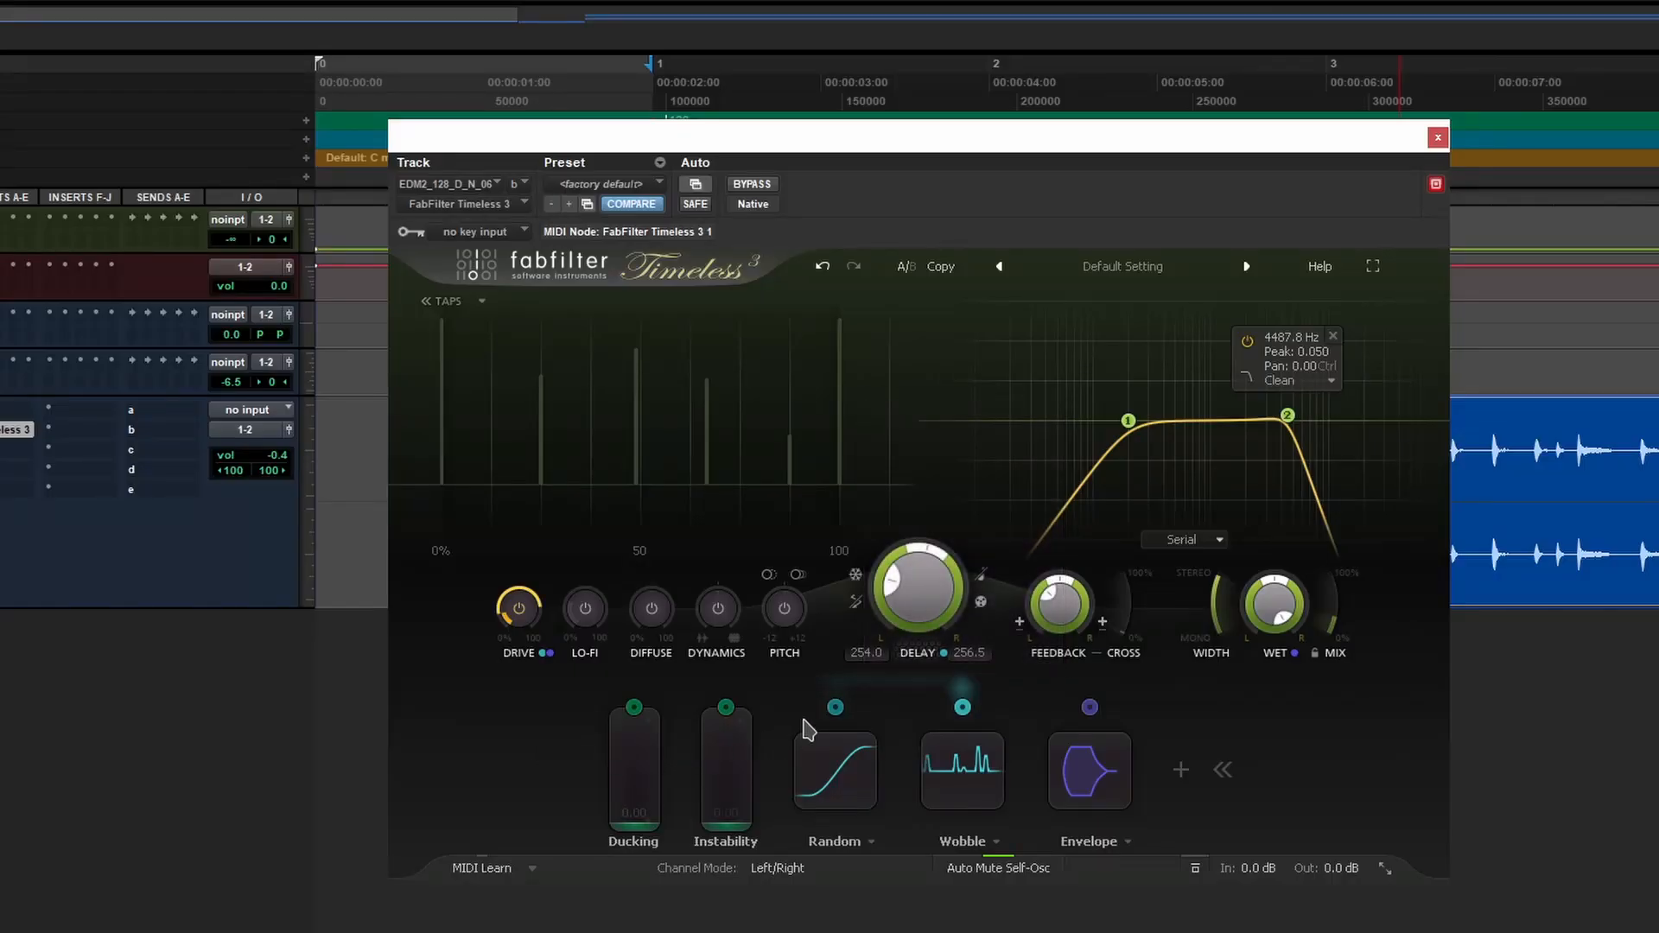
# - Delete all Wobble and Envelope modulation routings from Drive, then resume playback
pyautogui.moveTo(962, 707)
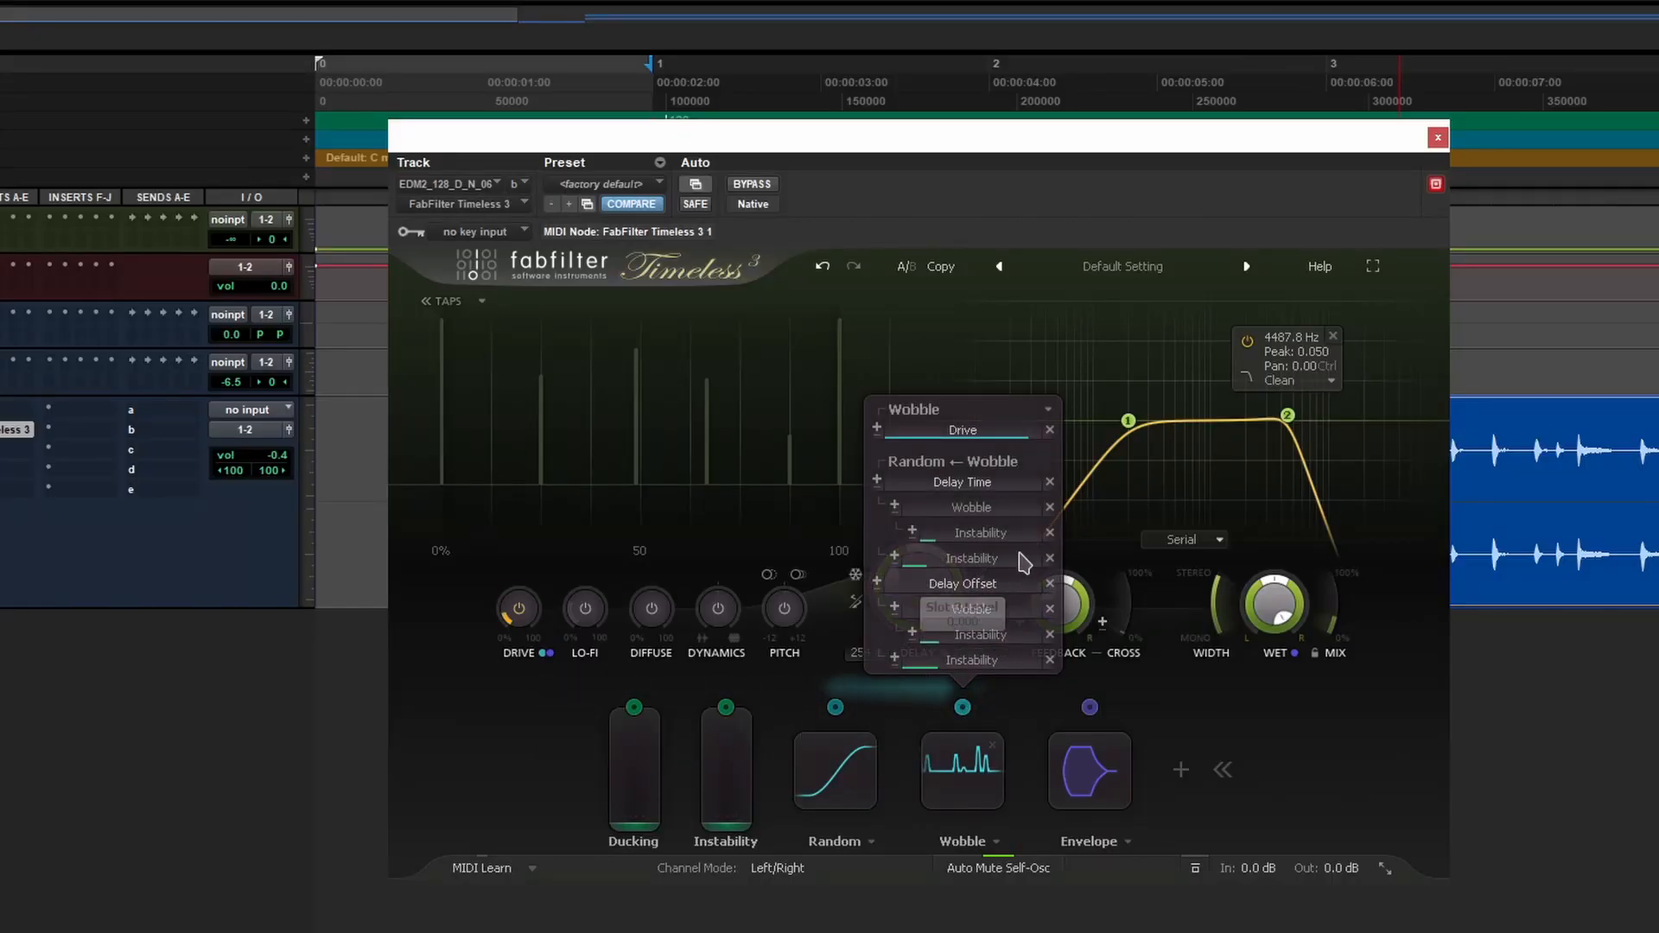
pyautogui.click(1047, 409)
pyautogui.click(1173, 493)
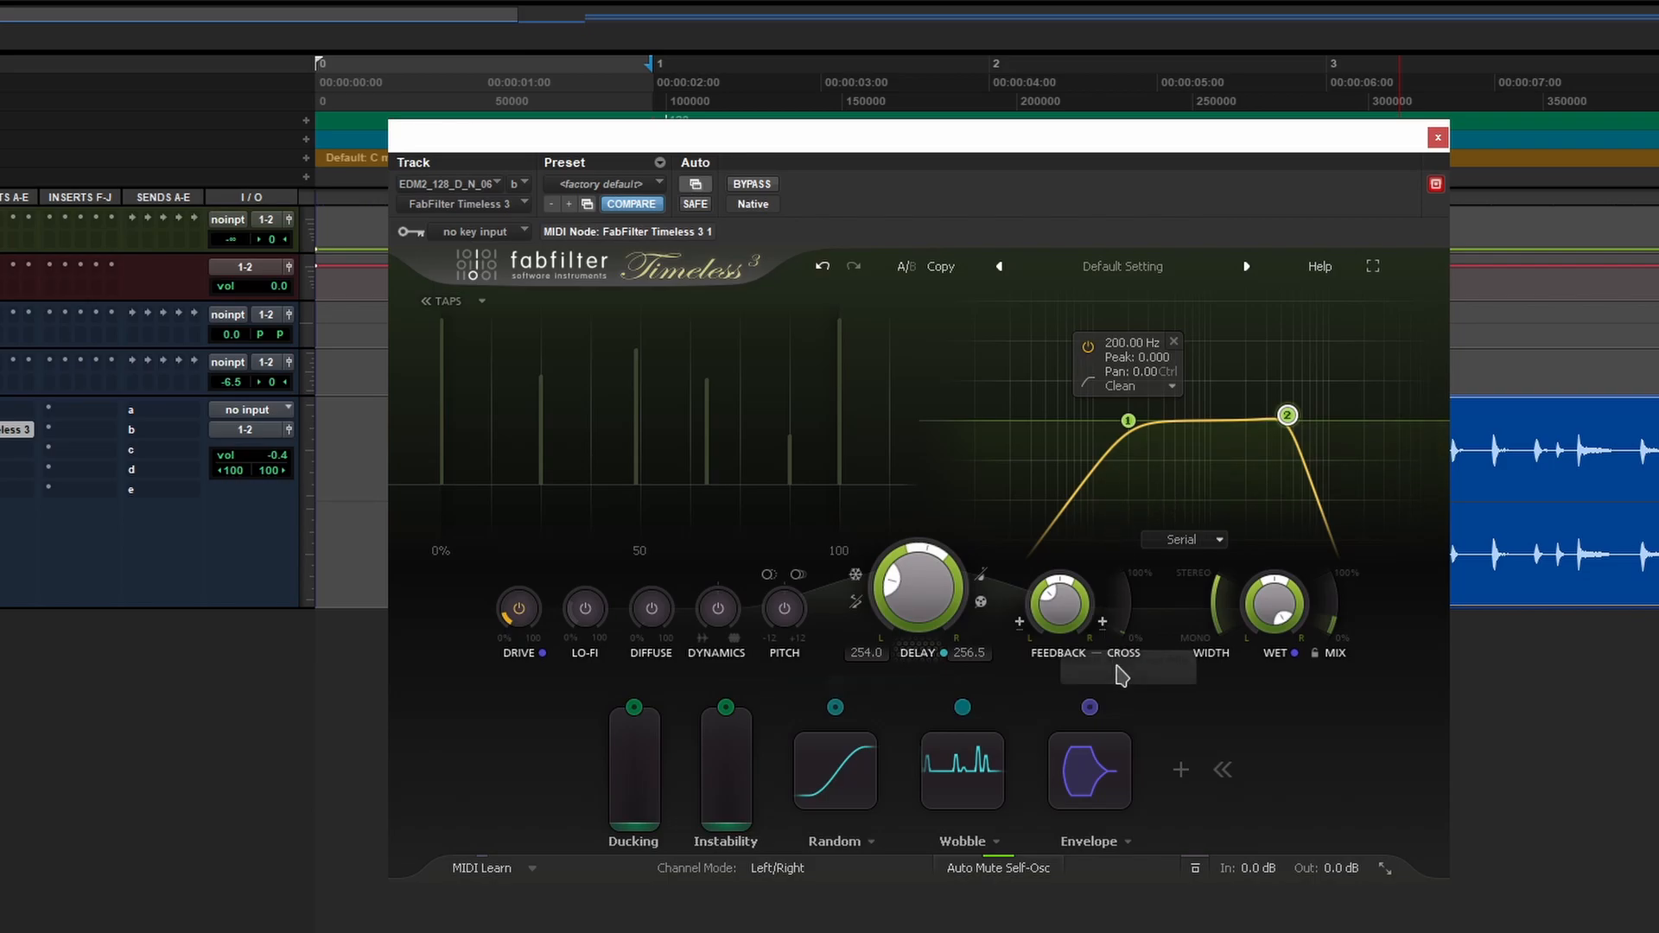
pyautogui.moveTo(1087, 764)
pyautogui.click(1166, 588)
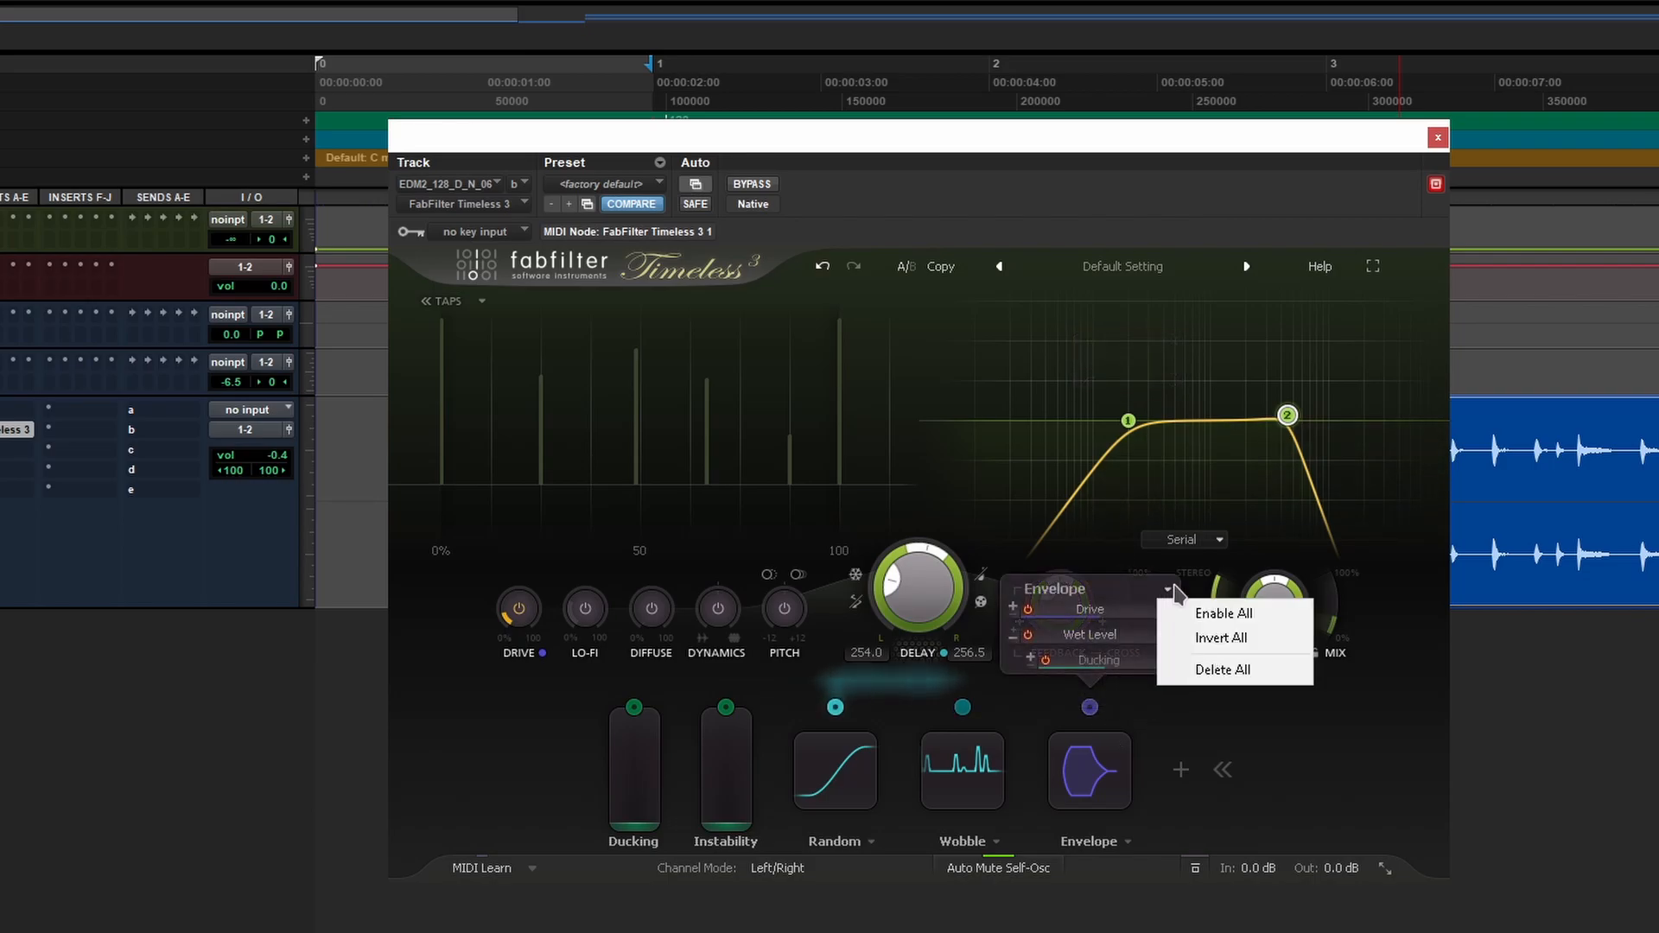
pyautogui.click(1211, 670)
pyautogui.press('space')
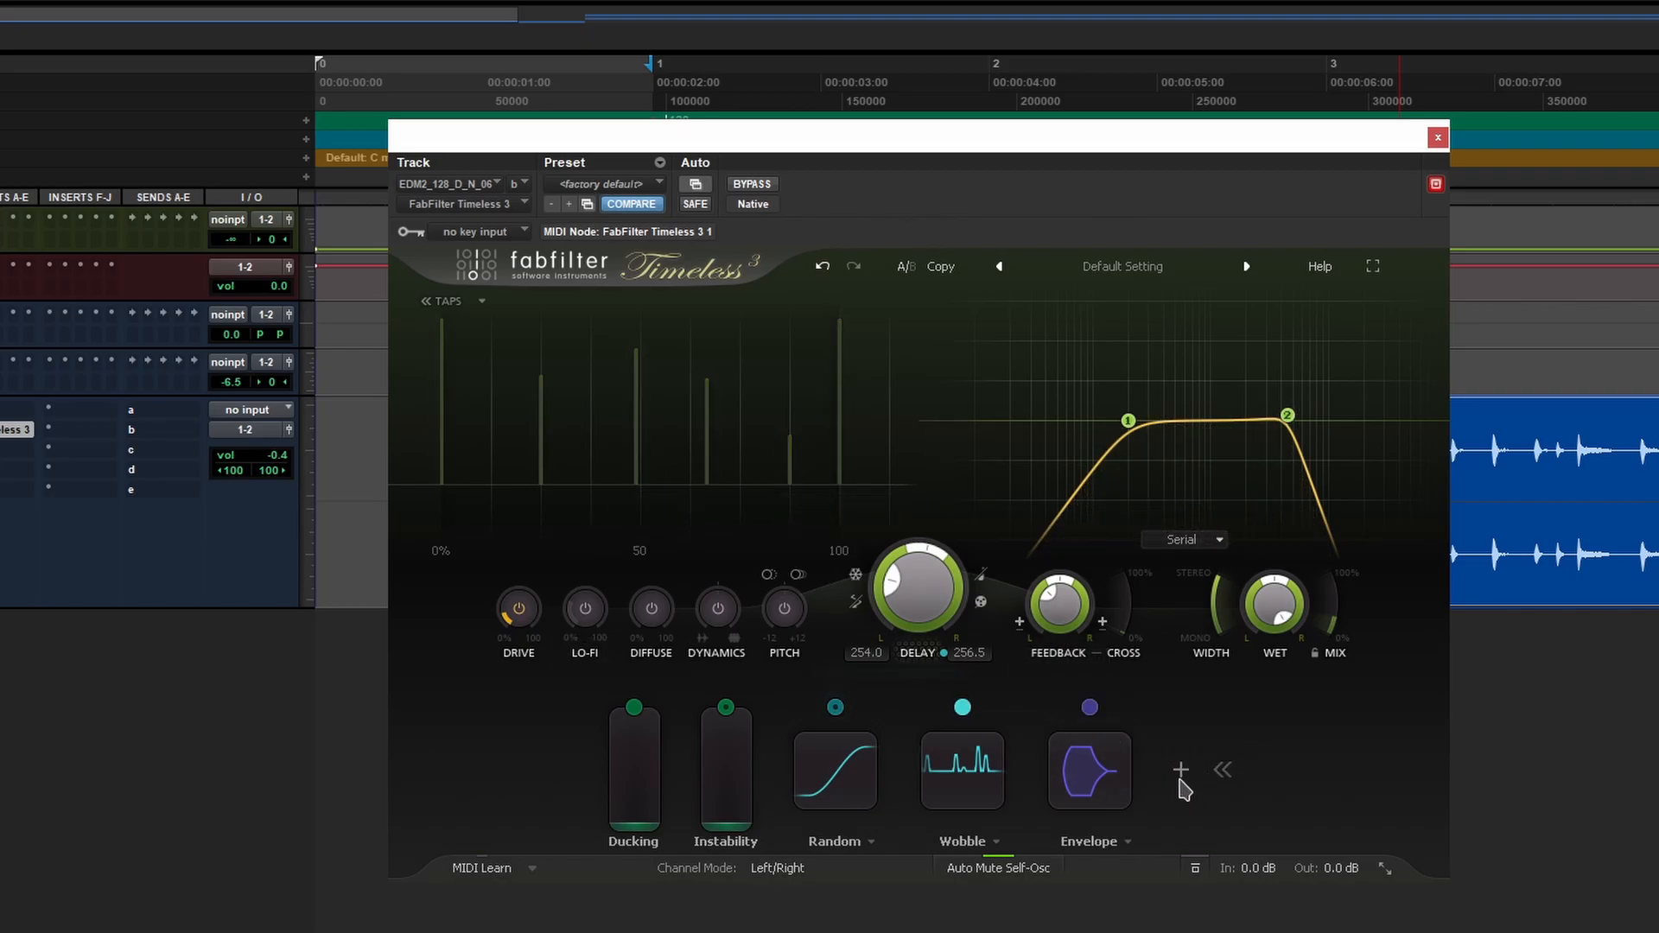
# - Add an XY controller, route its X axis to Drive and Y axis to Lo-Fi, and move the point
pyautogui.click(1181, 771)
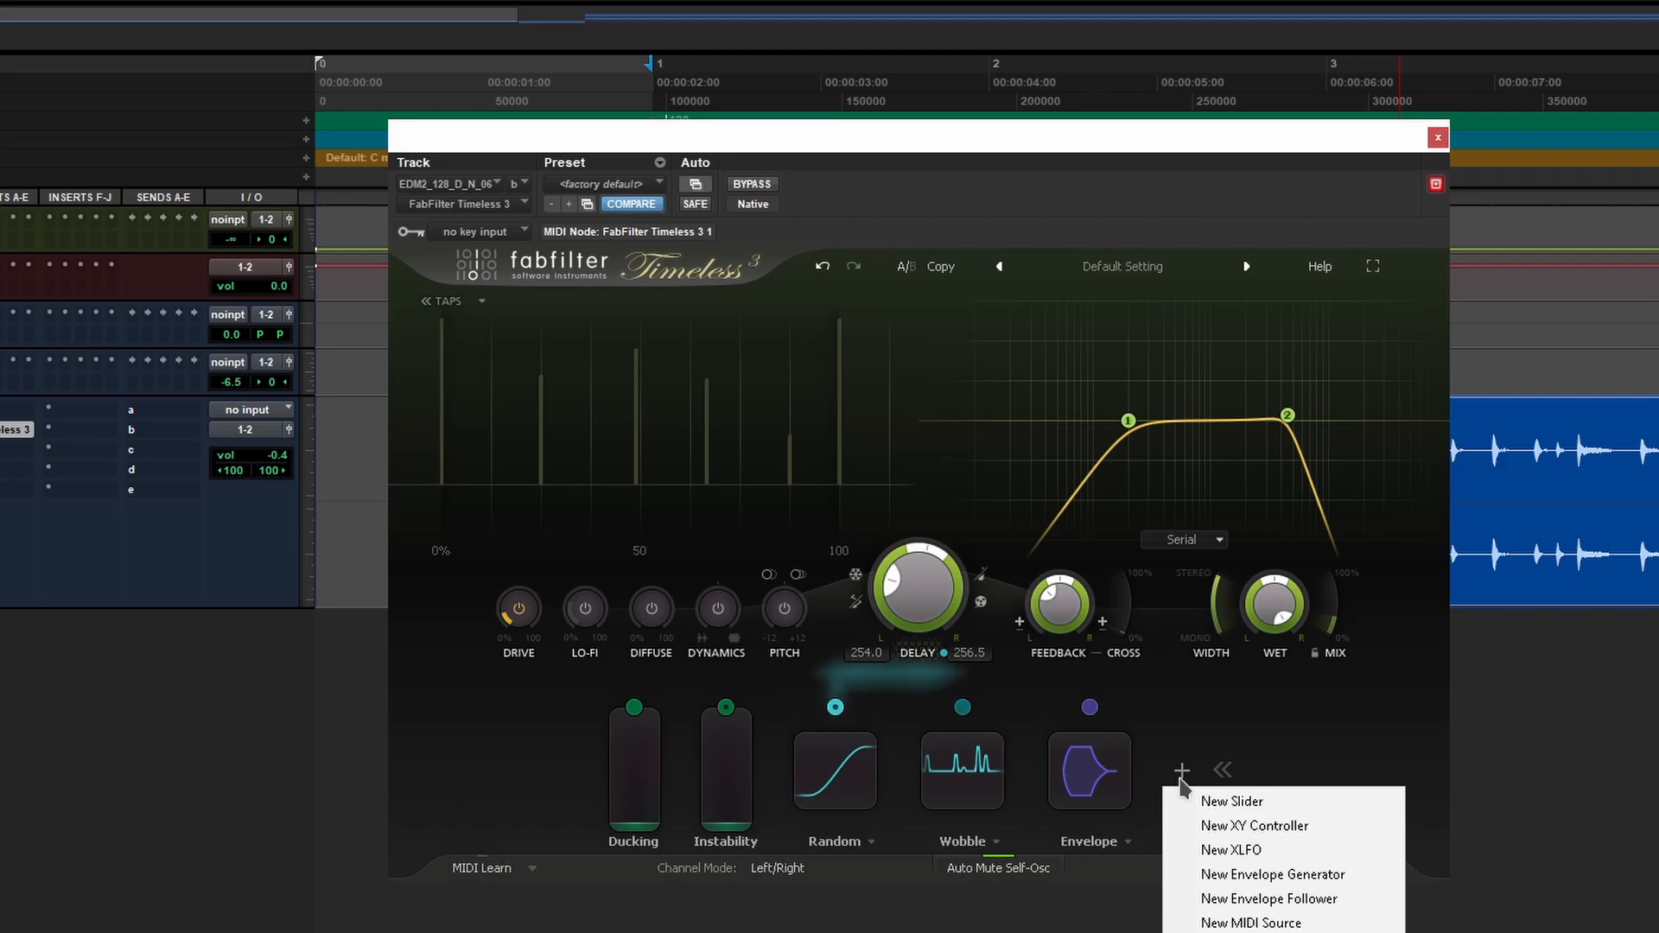
pyautogui.click(1353, 815)
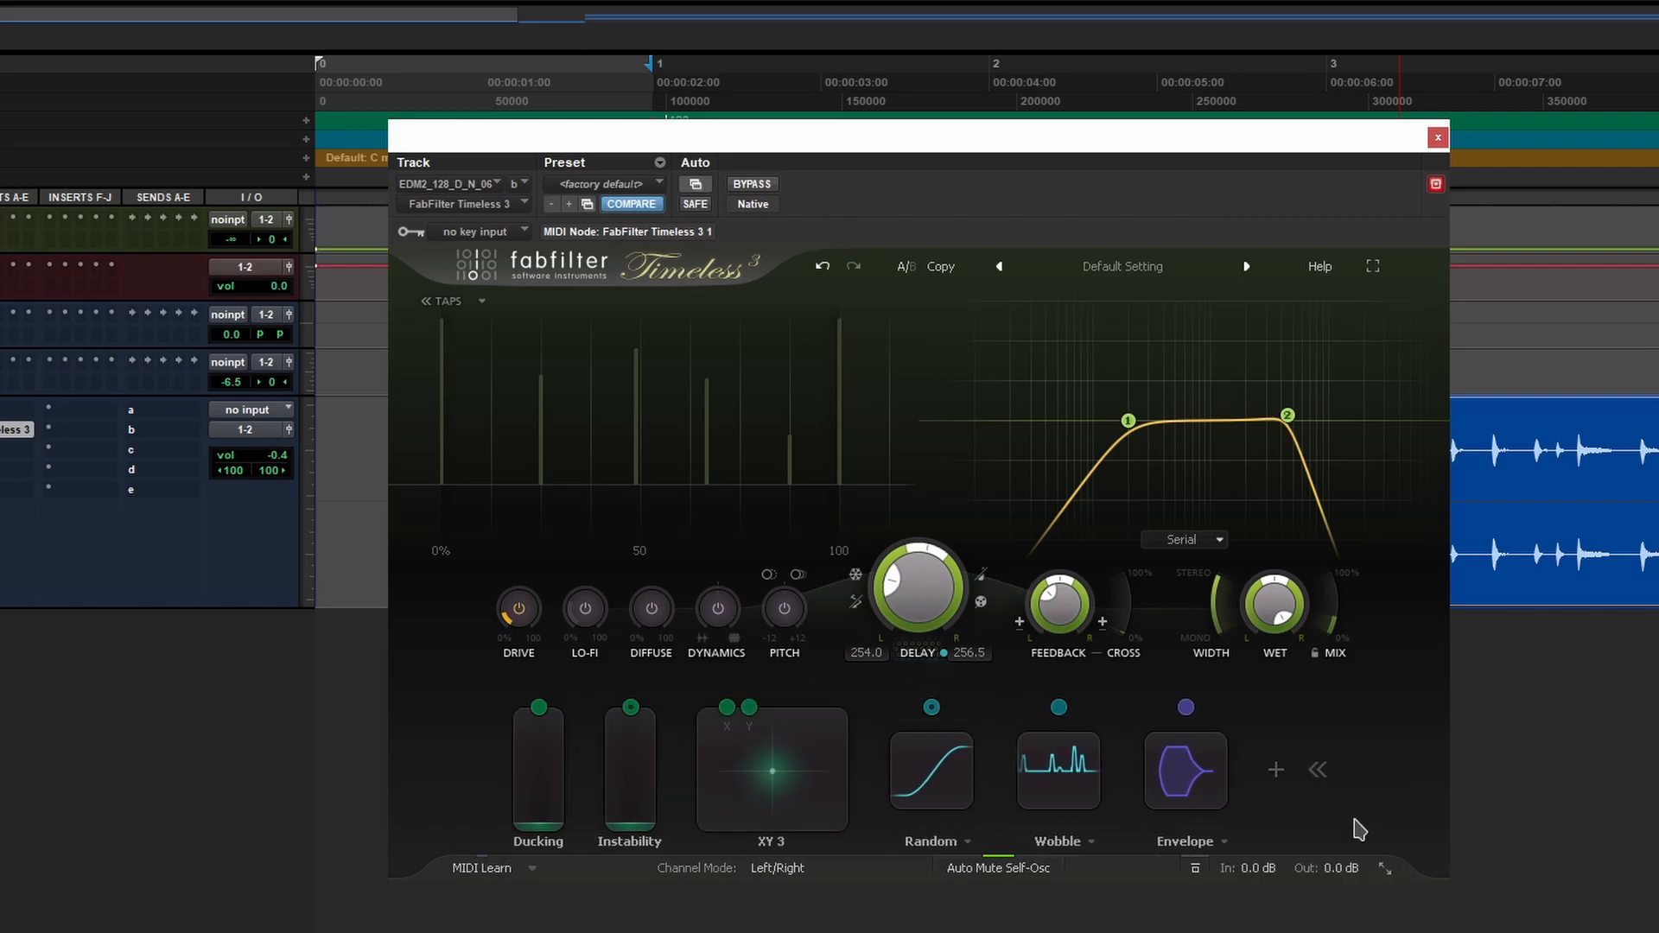
pyautogui.moveTo(726, 706); pyautogui.dragTo(519, 608)
pyautogui.moveTo(587, 655); pyautogui.dragTo(586, 654)
pyautogui.moveTo(752, 711); pyautogui.dragTo(739, 684)
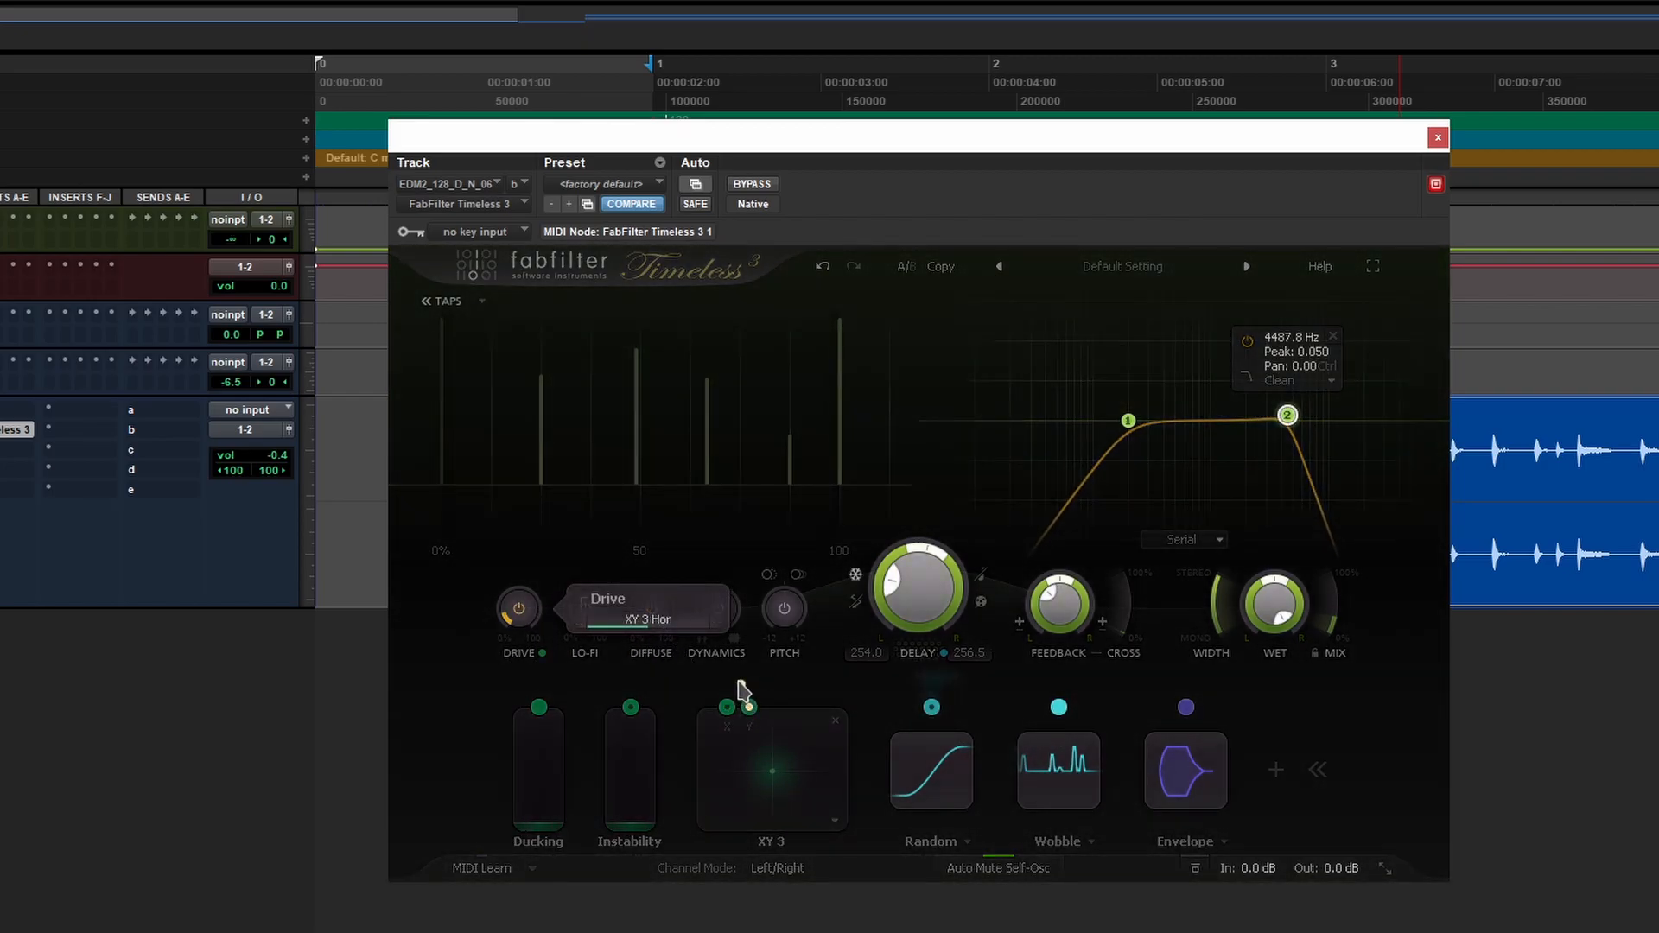
pyautogui.moveTo(584, 628); pyautogui.dragTo(585, 610)
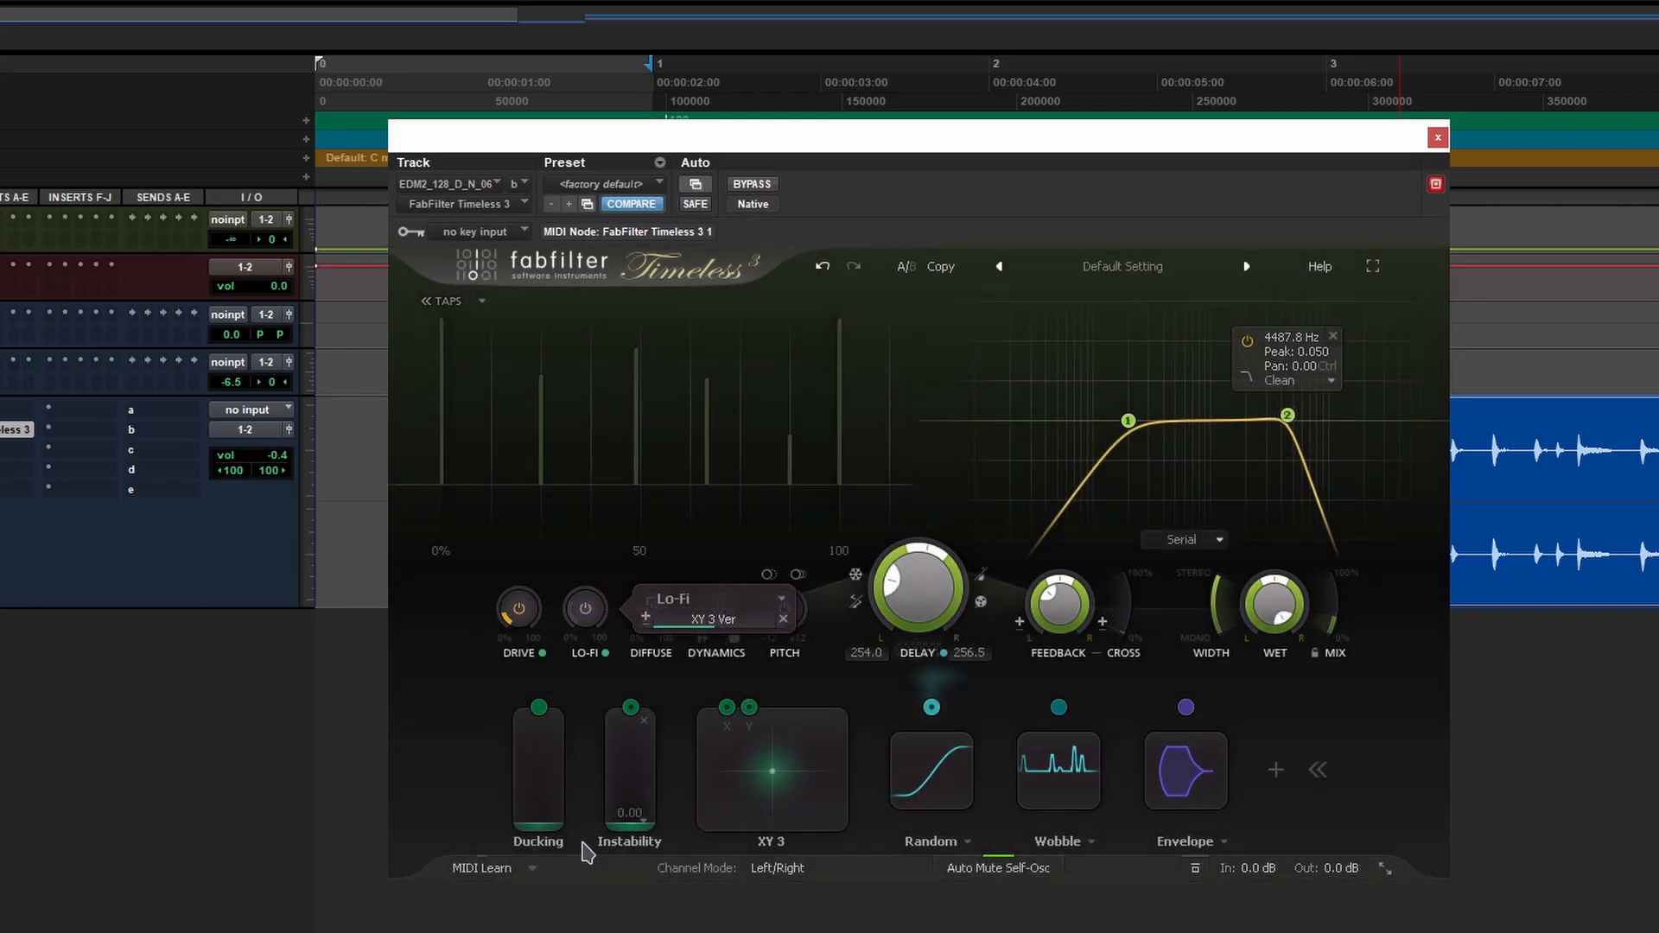
pyautogui.moveTo(721, 776); pyautogui.dragTo(759, 830)
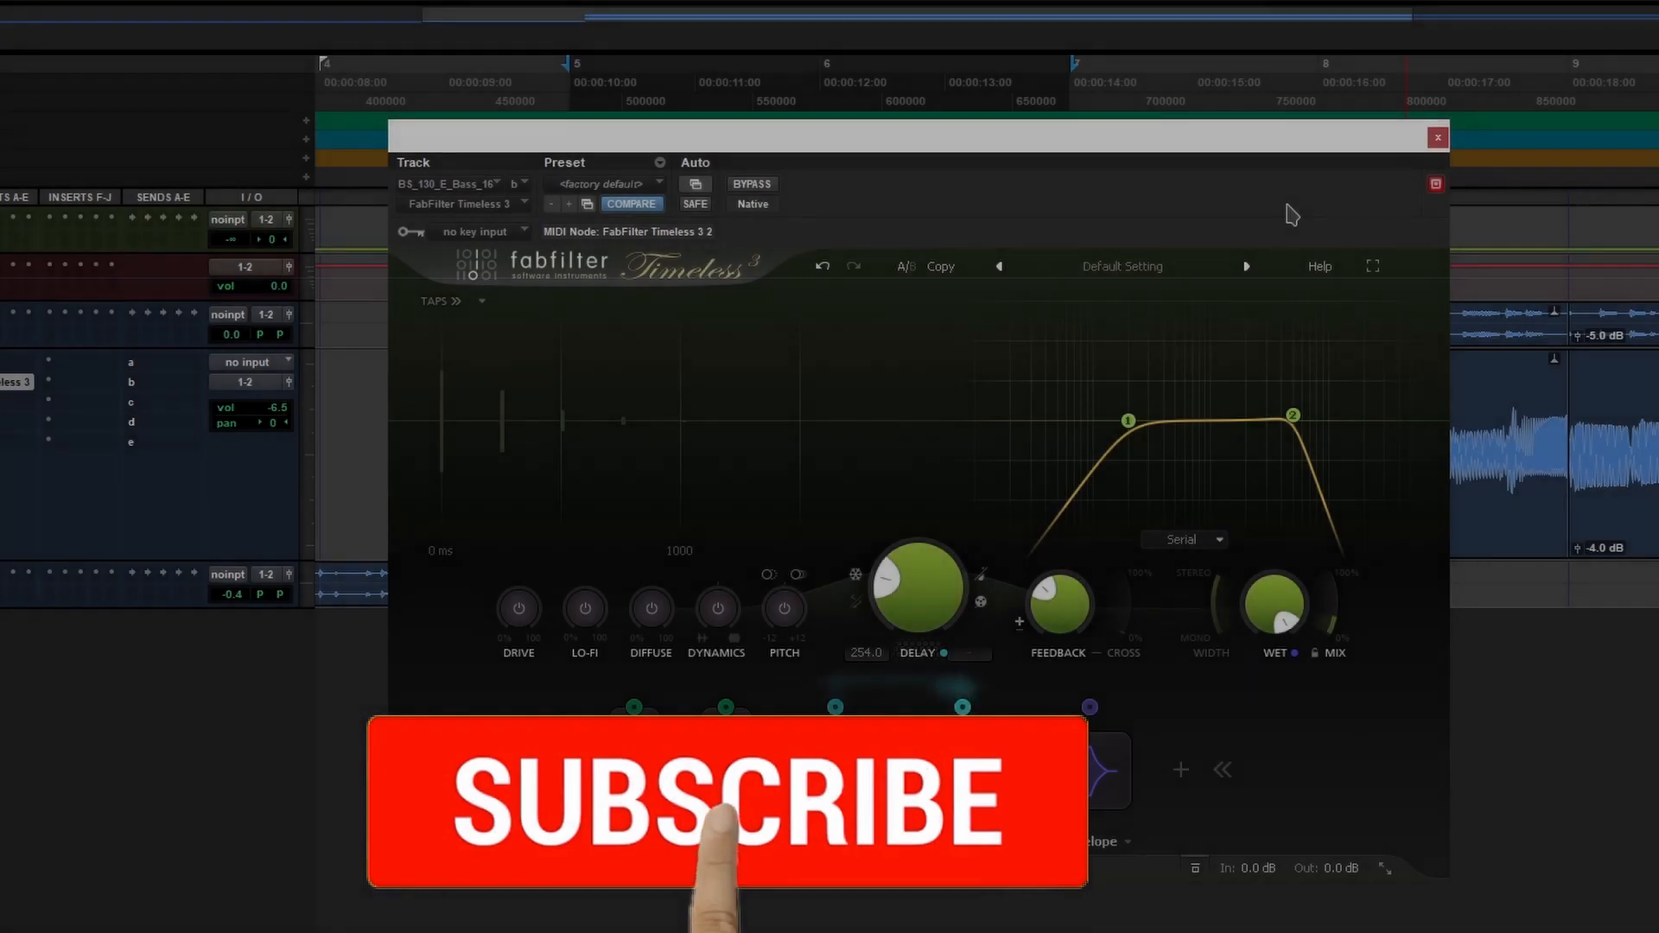
pyautogui.click(1131, 268)
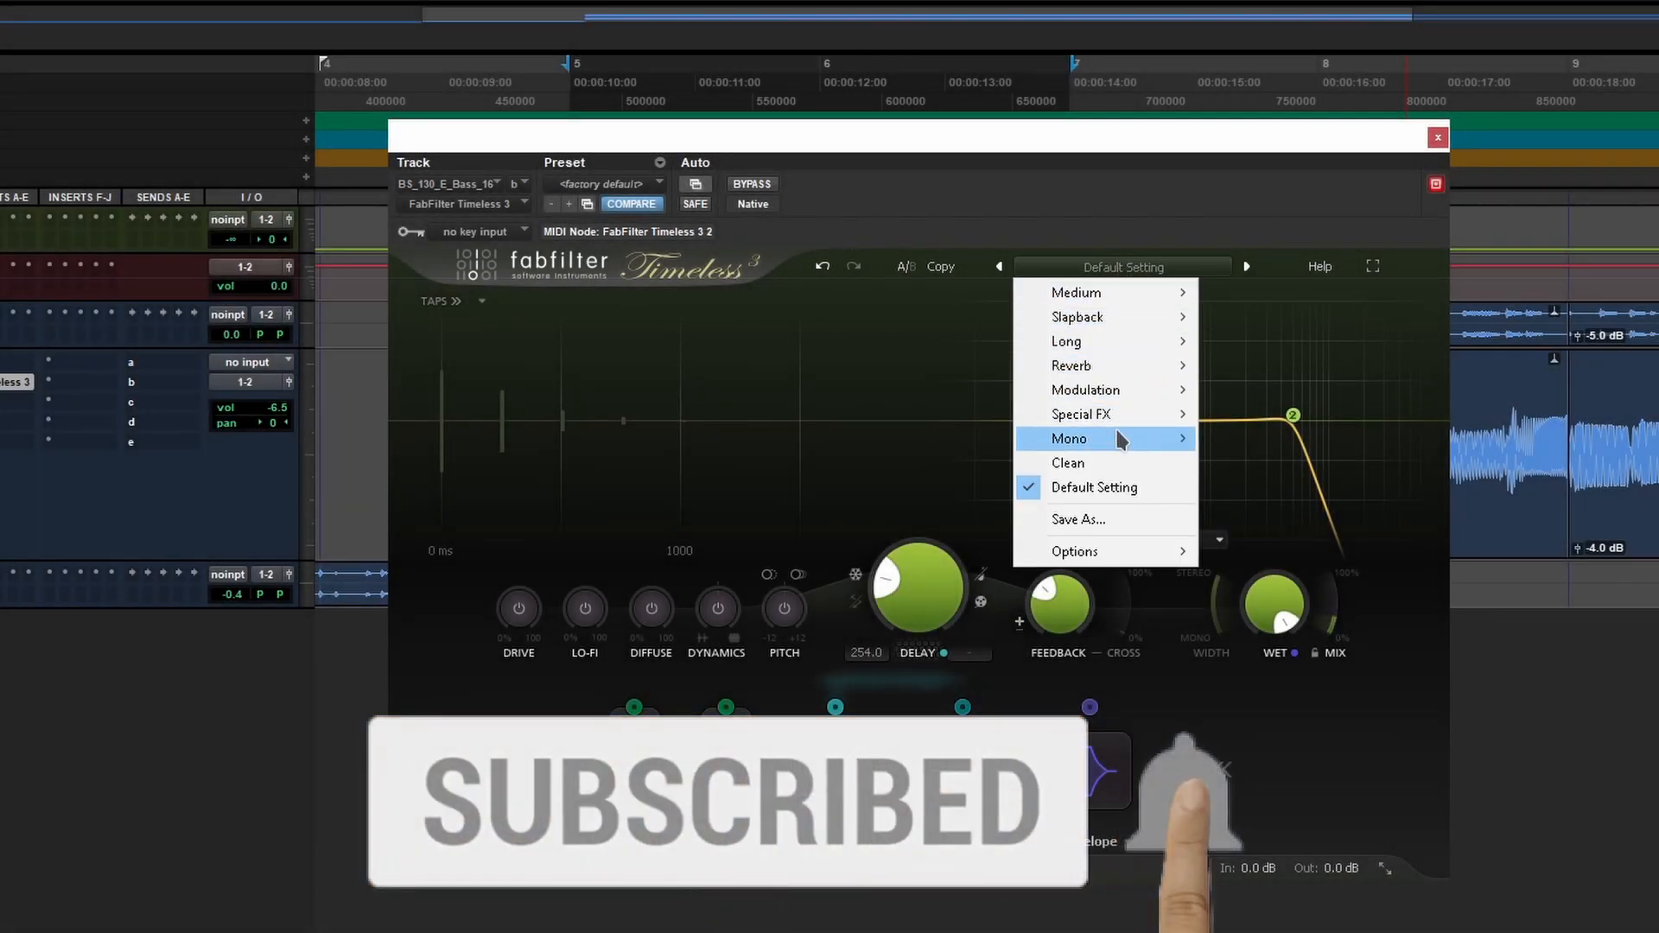
pyautogui.moveTo(1084, 366)
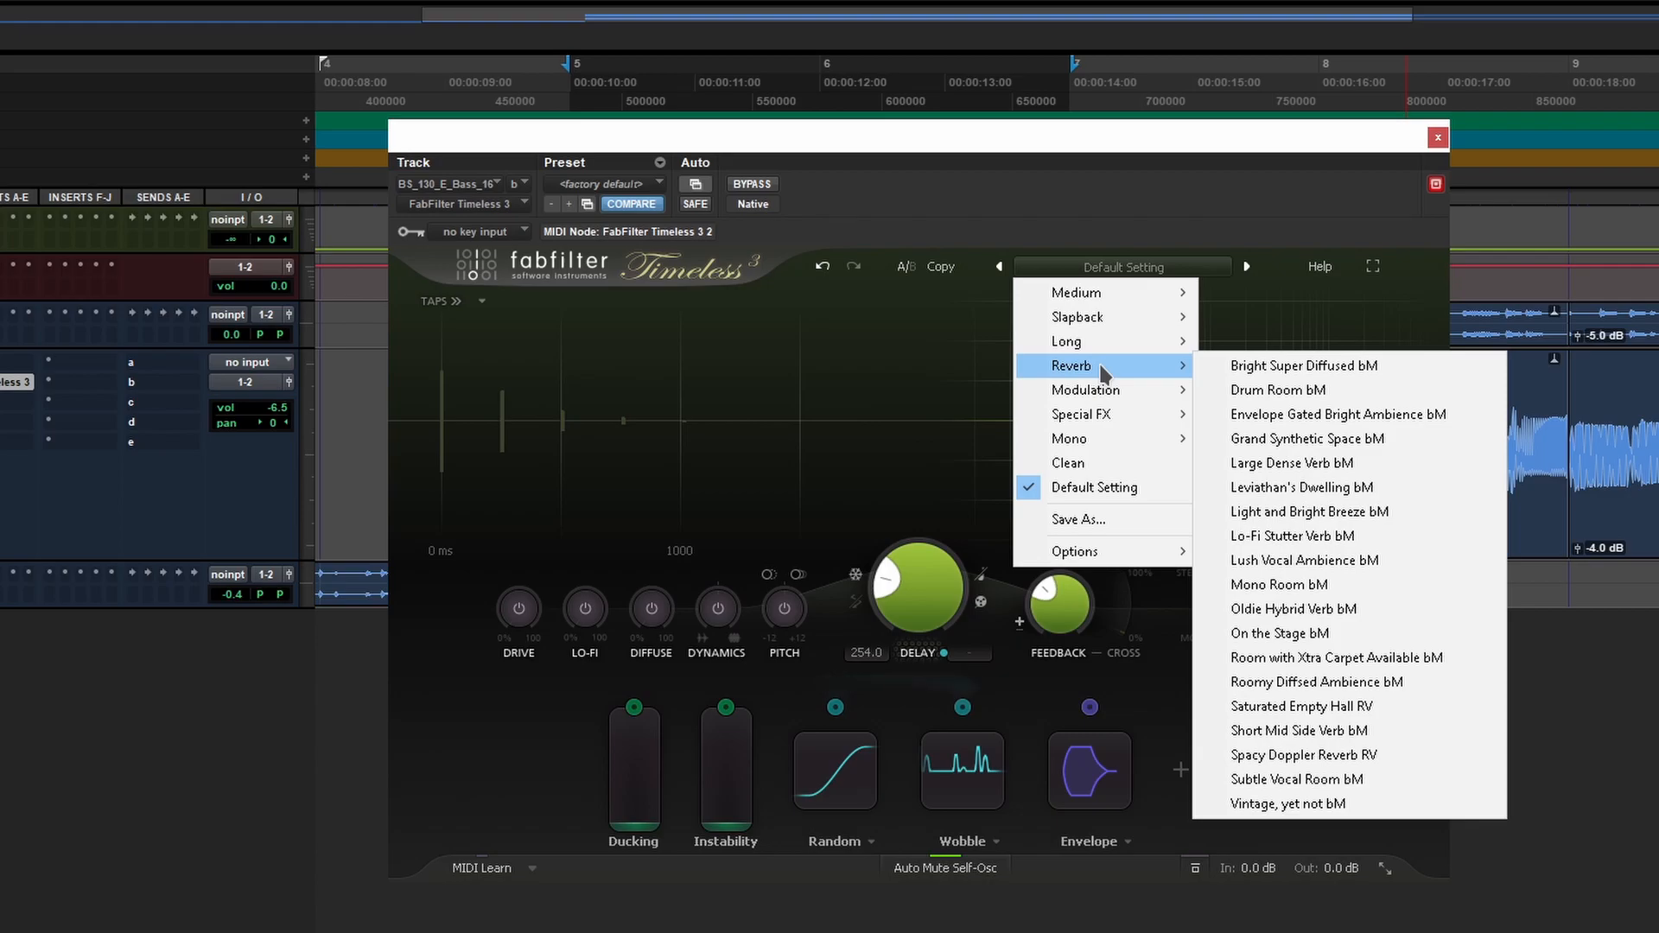
pyautogui.click(993, 300)
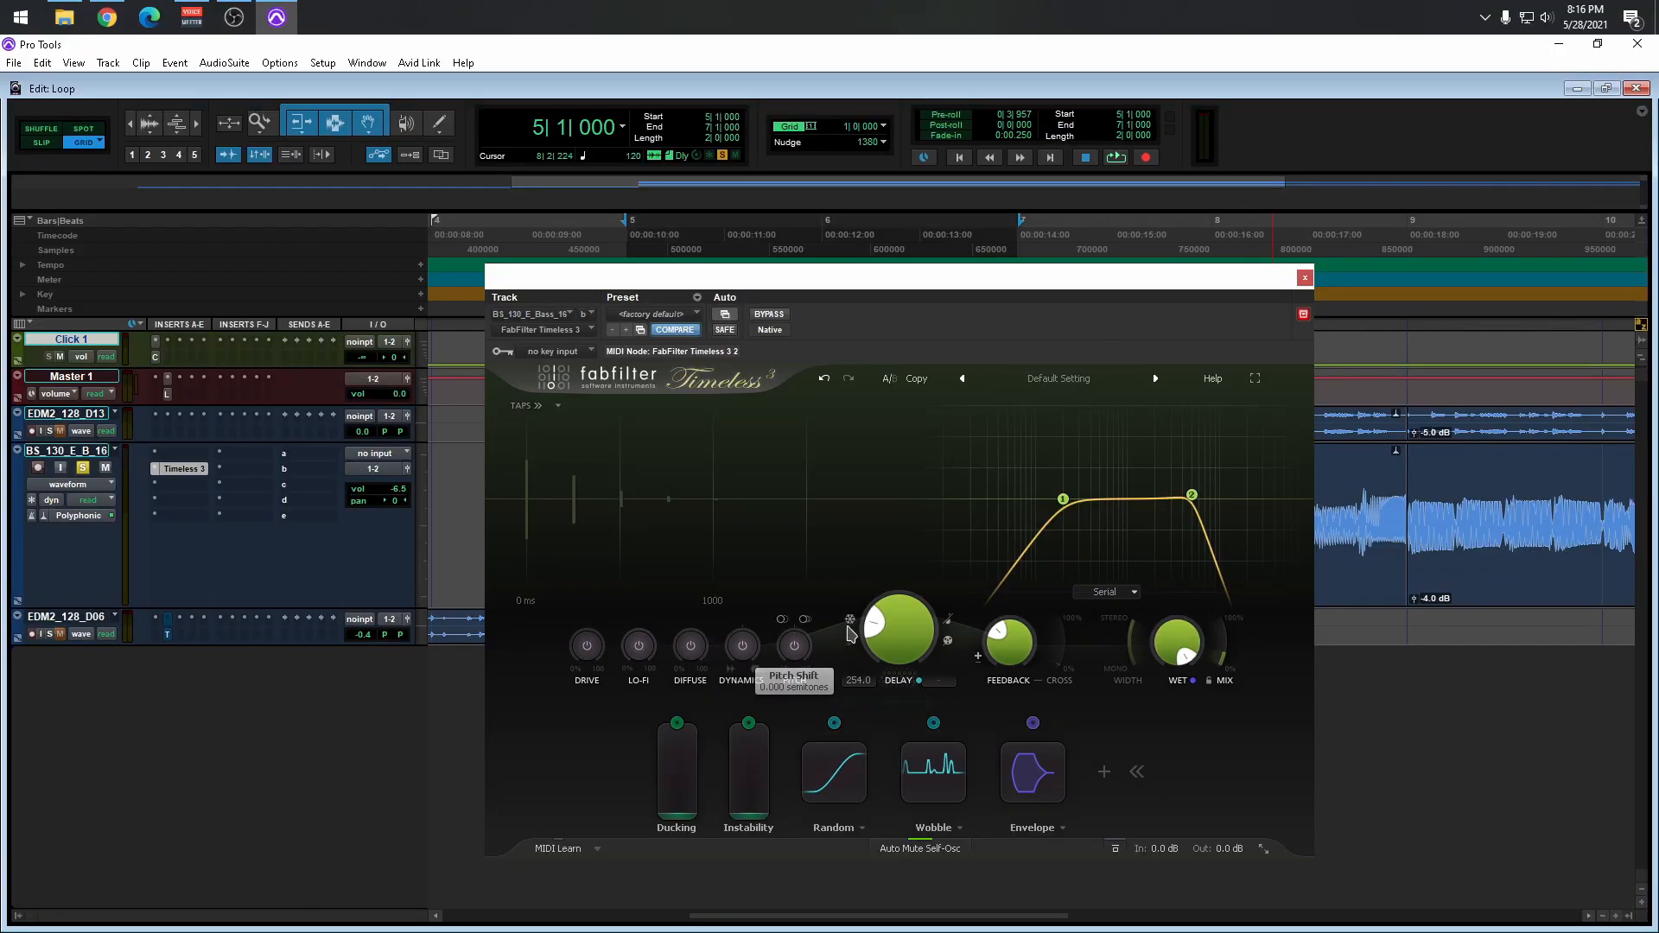
# - Open Timeless 3's Help Topics, then switch the plug-in to full-screen view
pyautogui.moveTo(1155, 426)
pyautogui.click(1207, 381)
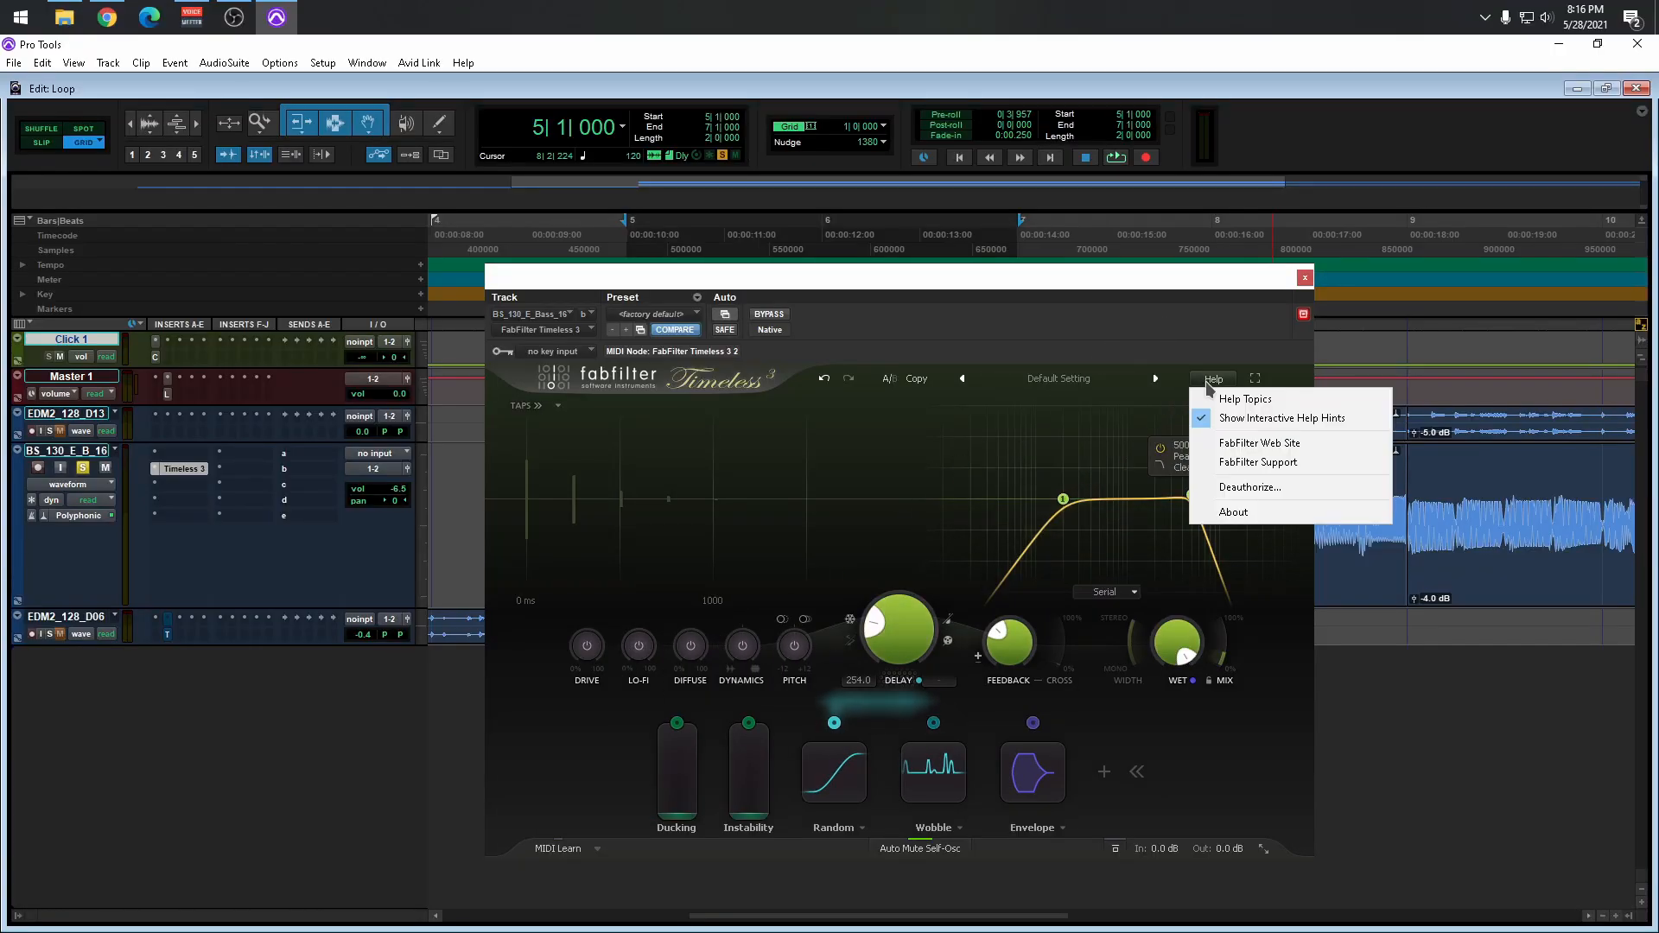
pyautogui.click(1268, 402)
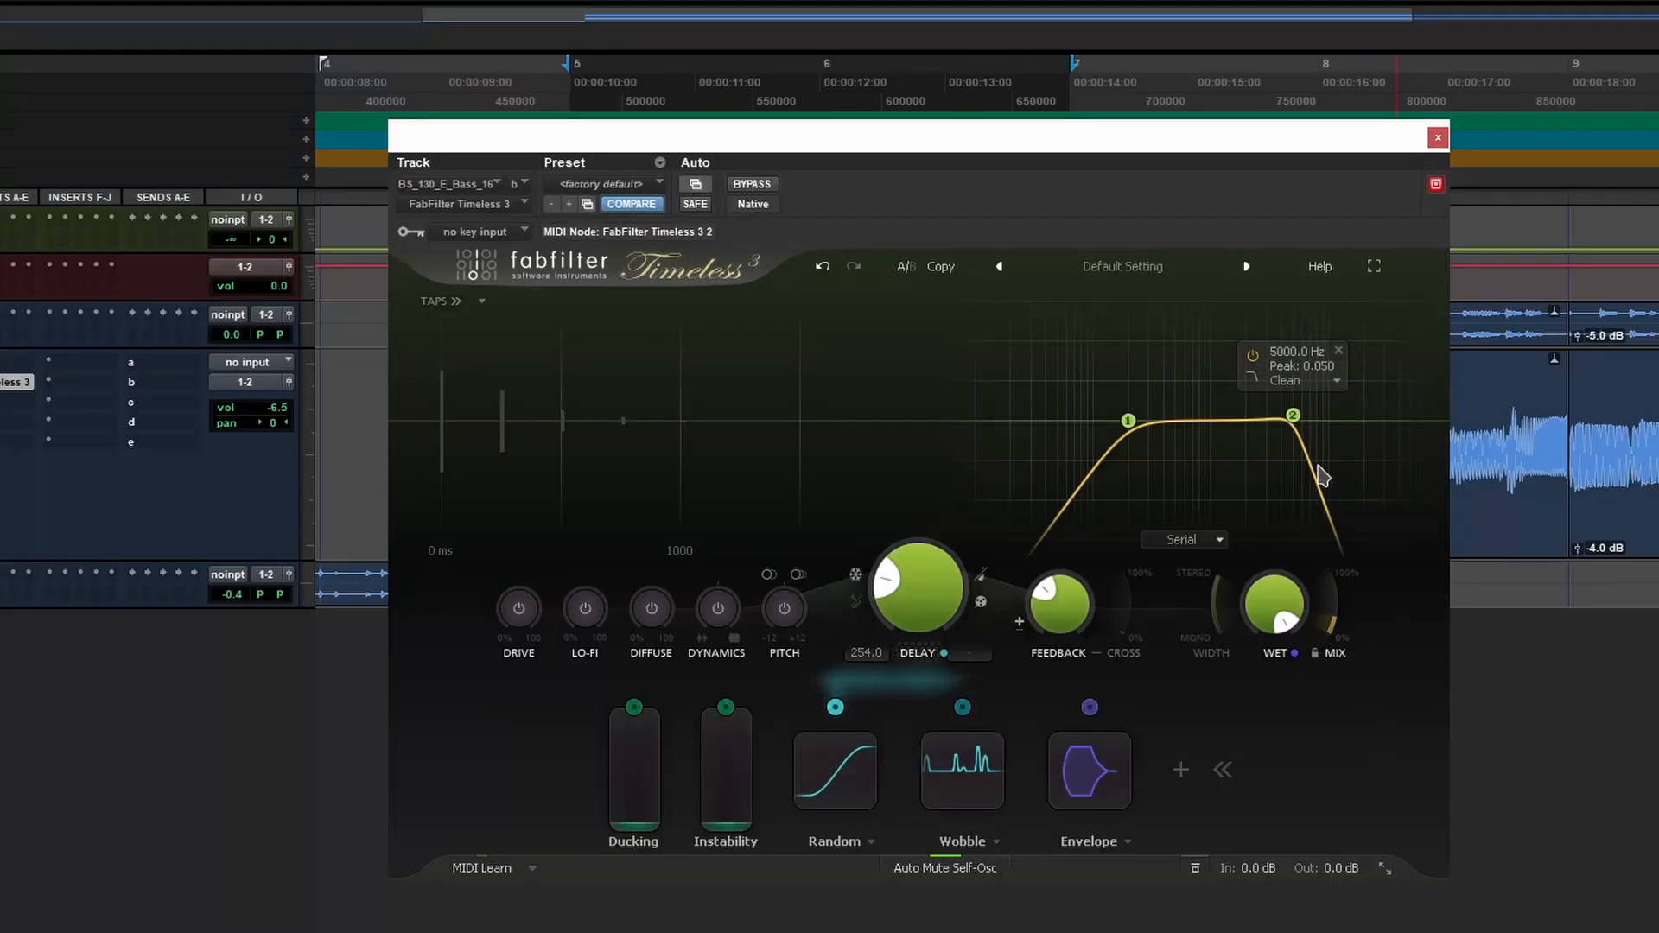
pyautogui.click(1374, 267)
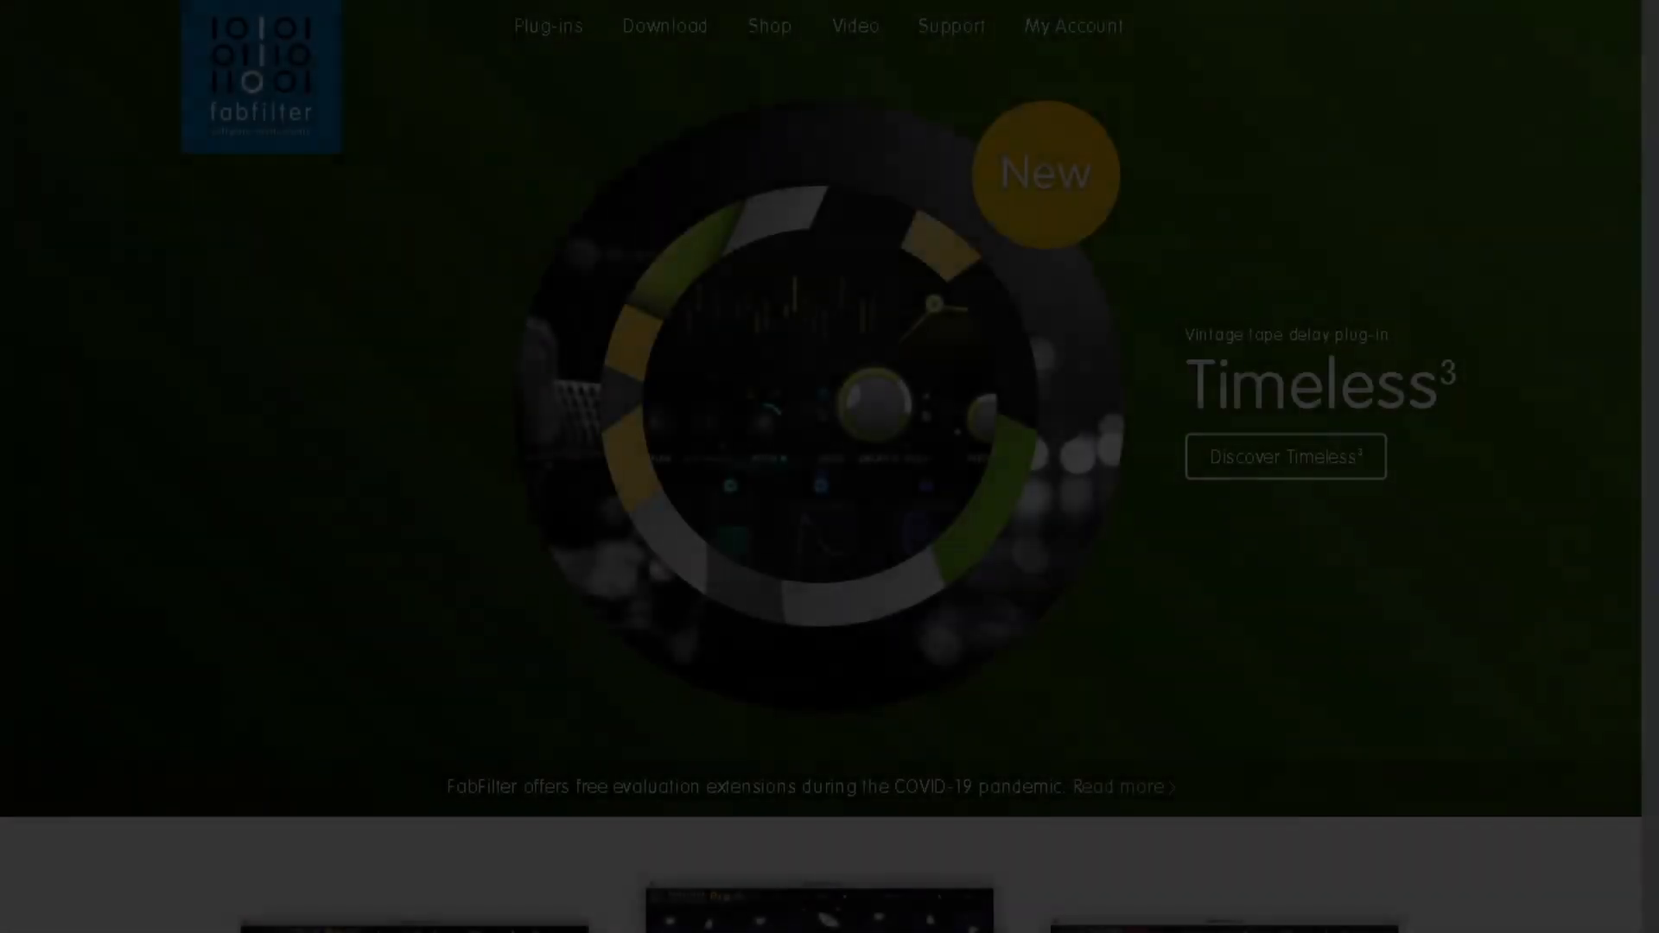